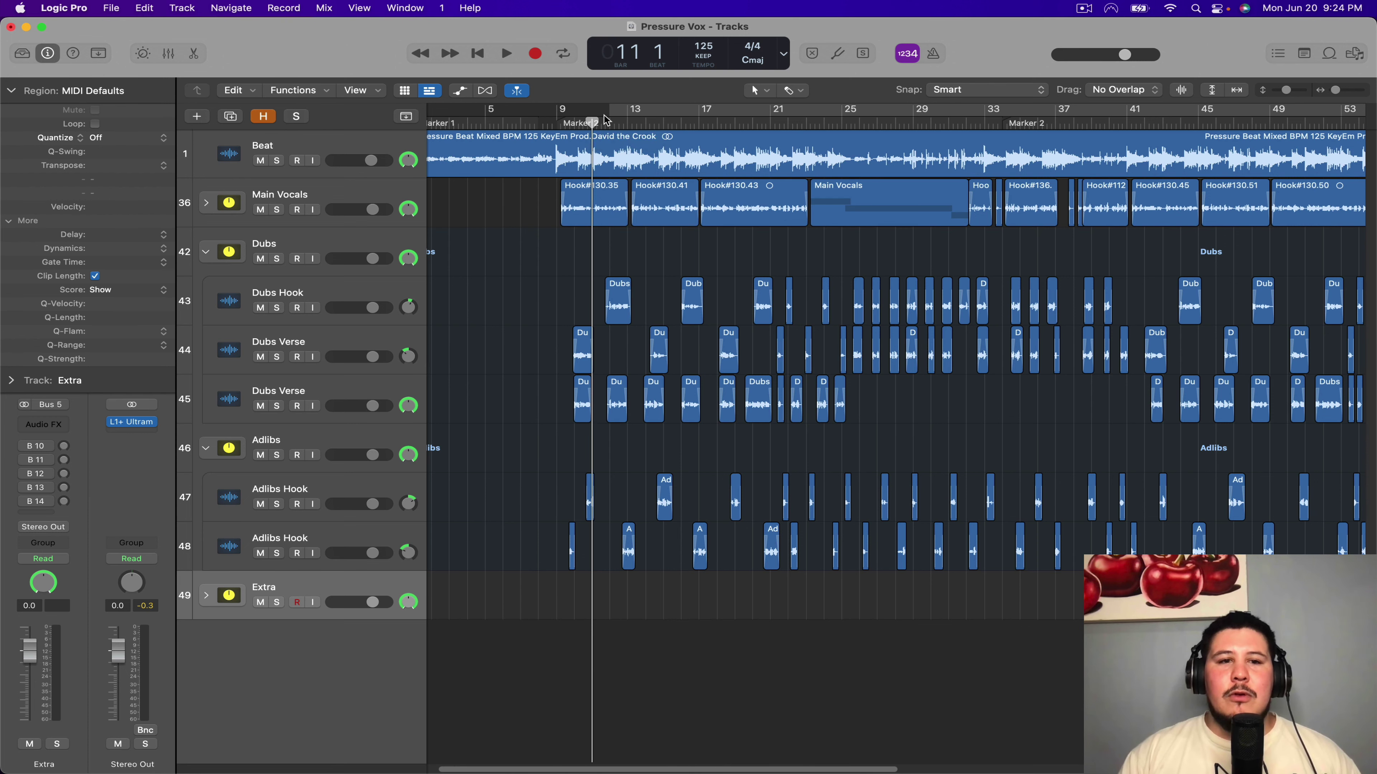
Play a short stretch of the song from bar 11, and collapse the Dubs and Adlibs track stacks
{"action": "key", "text": "space"}
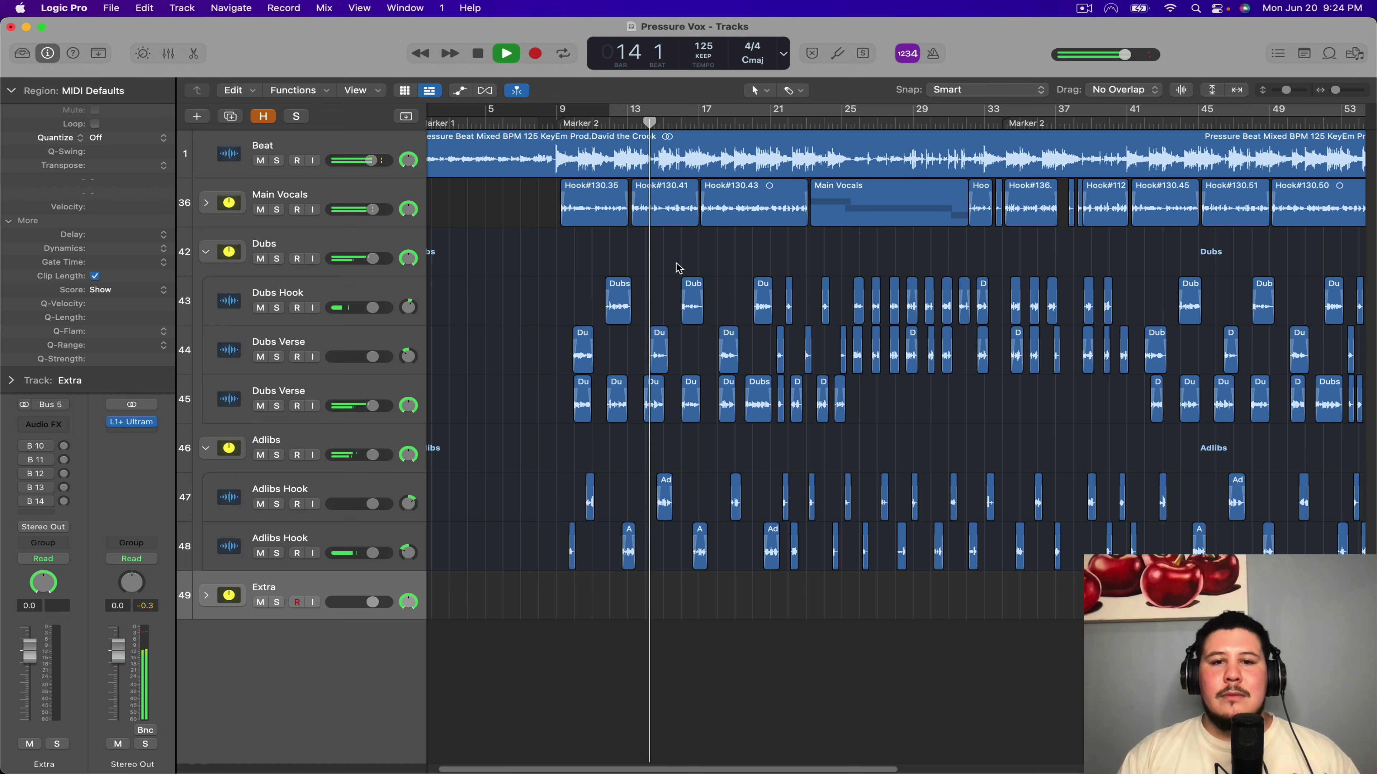
{"action": "key", "text": "space"}
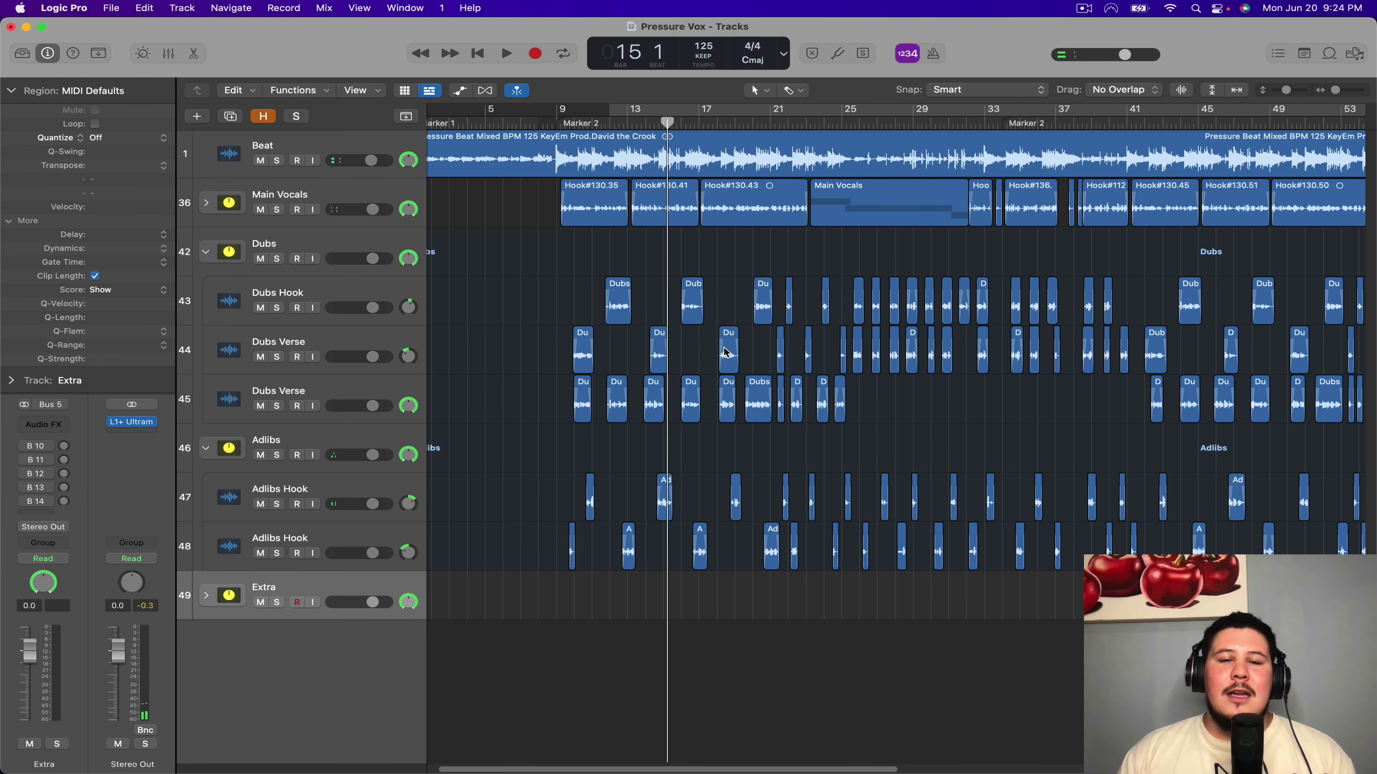
{"action": "left_click", "coordinate": [205, 252]}
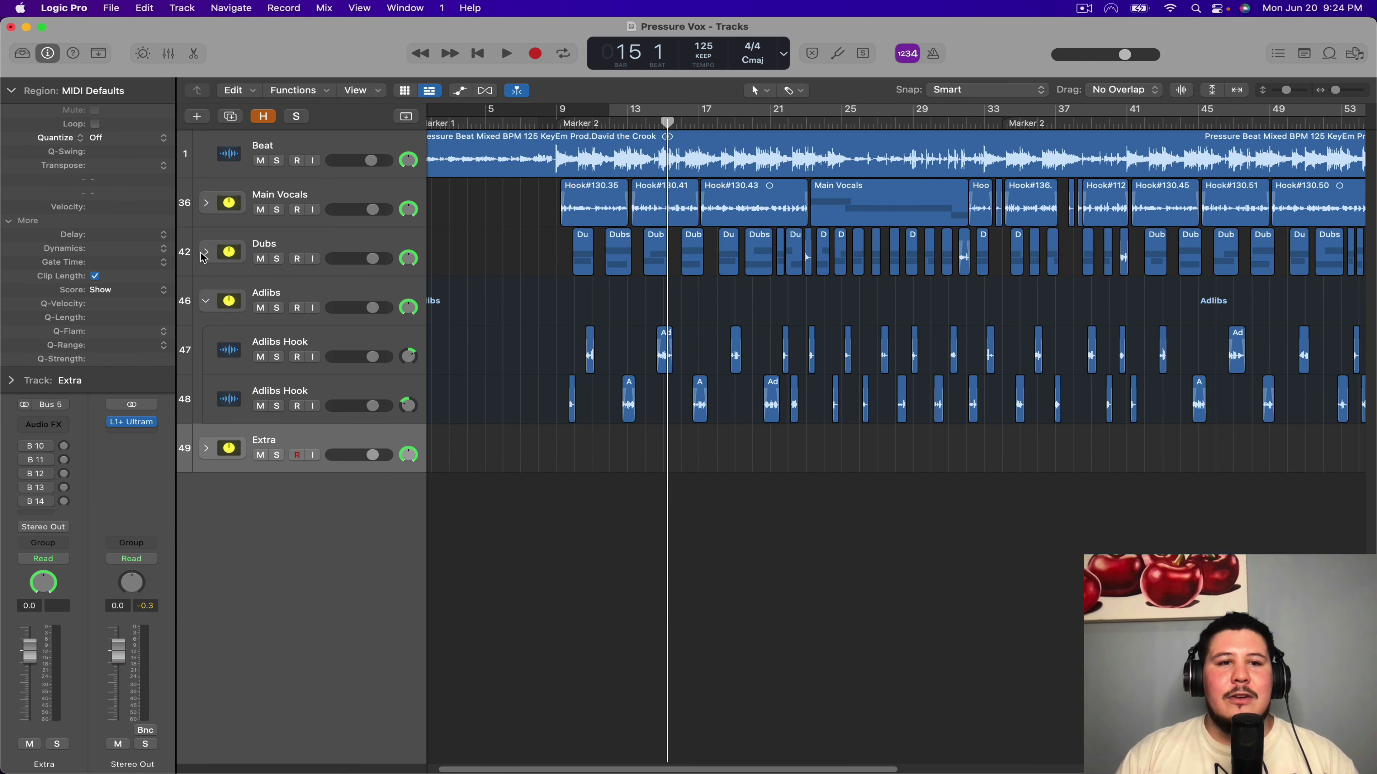
{"action": "left_click", "coordinate": [206, 301]}
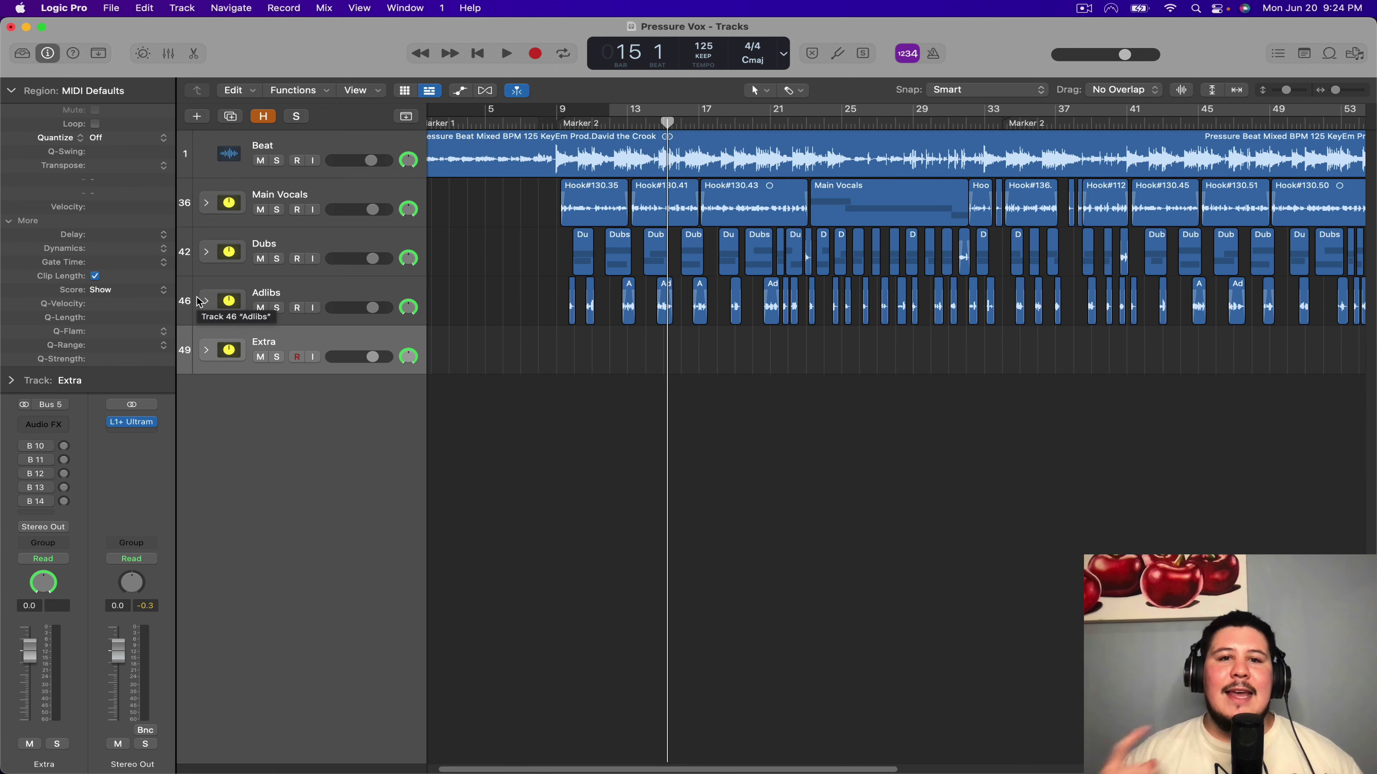
Select the Beat track with its region parameters collapsed, and set a cycle range from bar 9 to bar 25
{"action": "left_click", "coordinate": [268, 152]}
{"action": "left_click", "coordinate": [12, 91]}
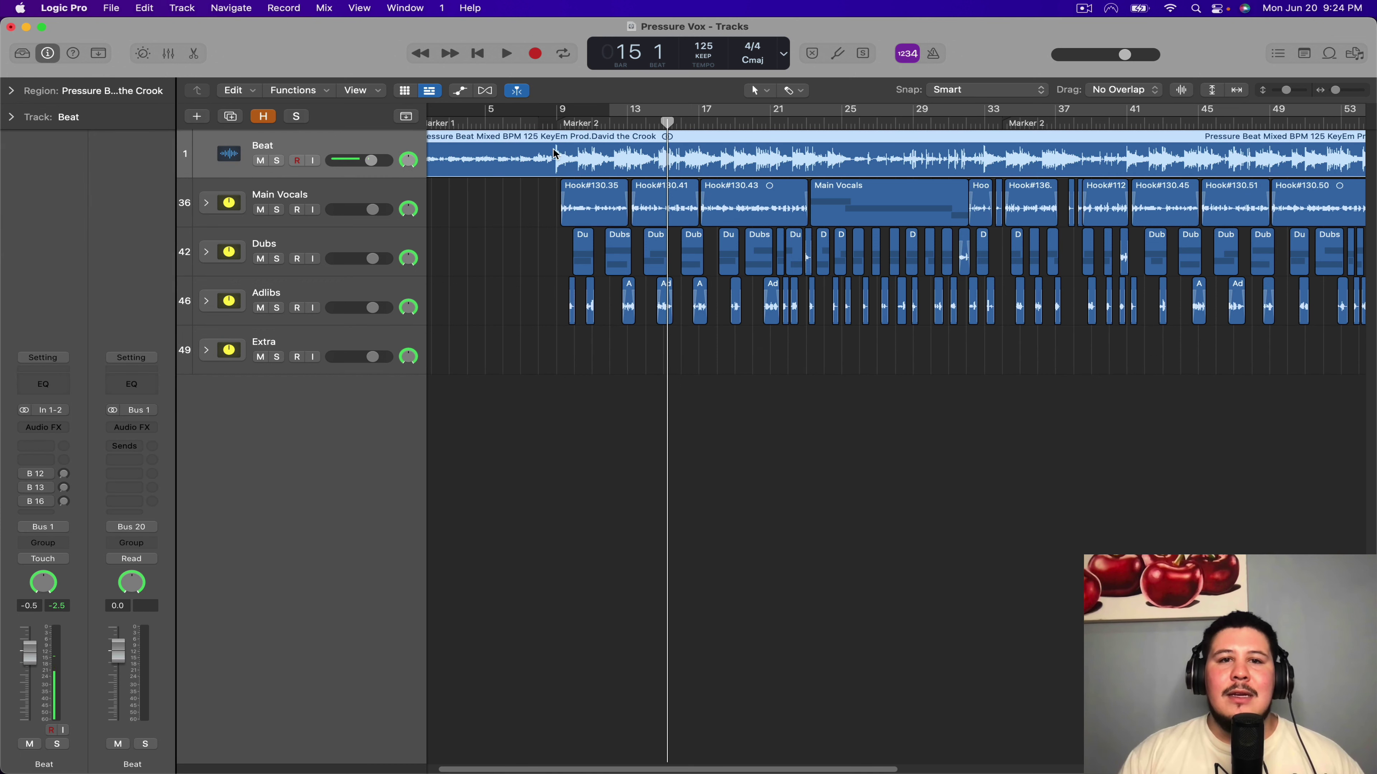
{"action": "left_click_drag", "start_coordinate": [550, 112], "coordinate": [921, 115]}
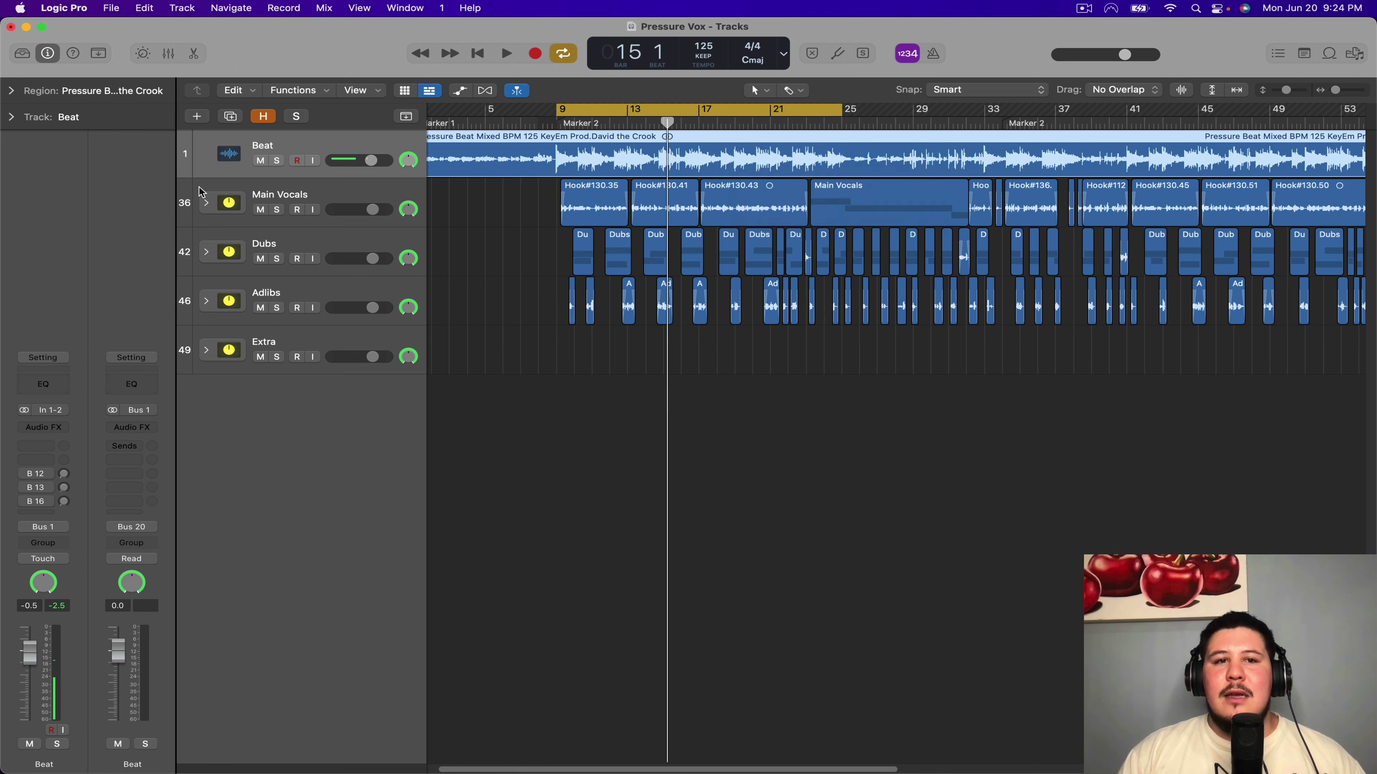
{"action": "left_click", "coordinate": [309, 193]}
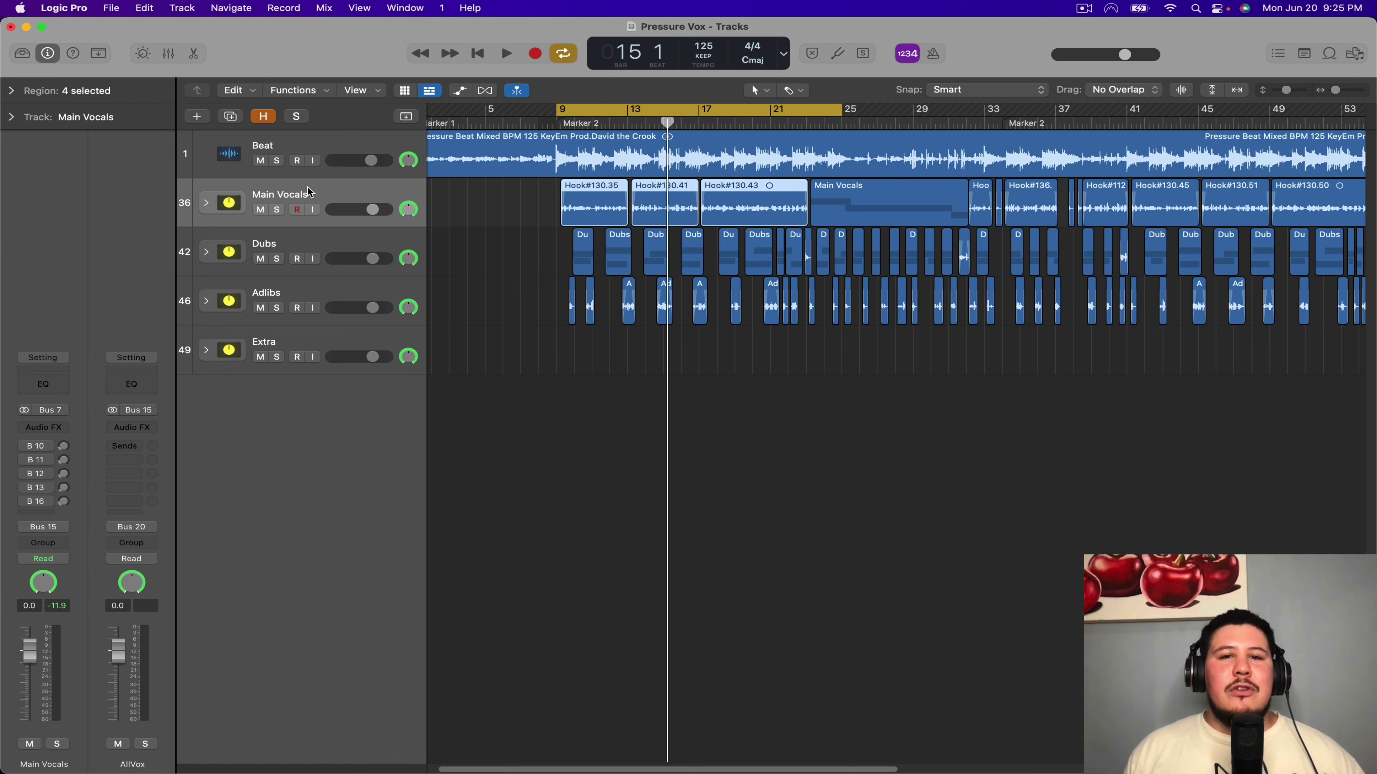
{"action": "left_click", "coordinate": [304, 145]}
{"action": "left_click", "coordinate": [324, 199]}
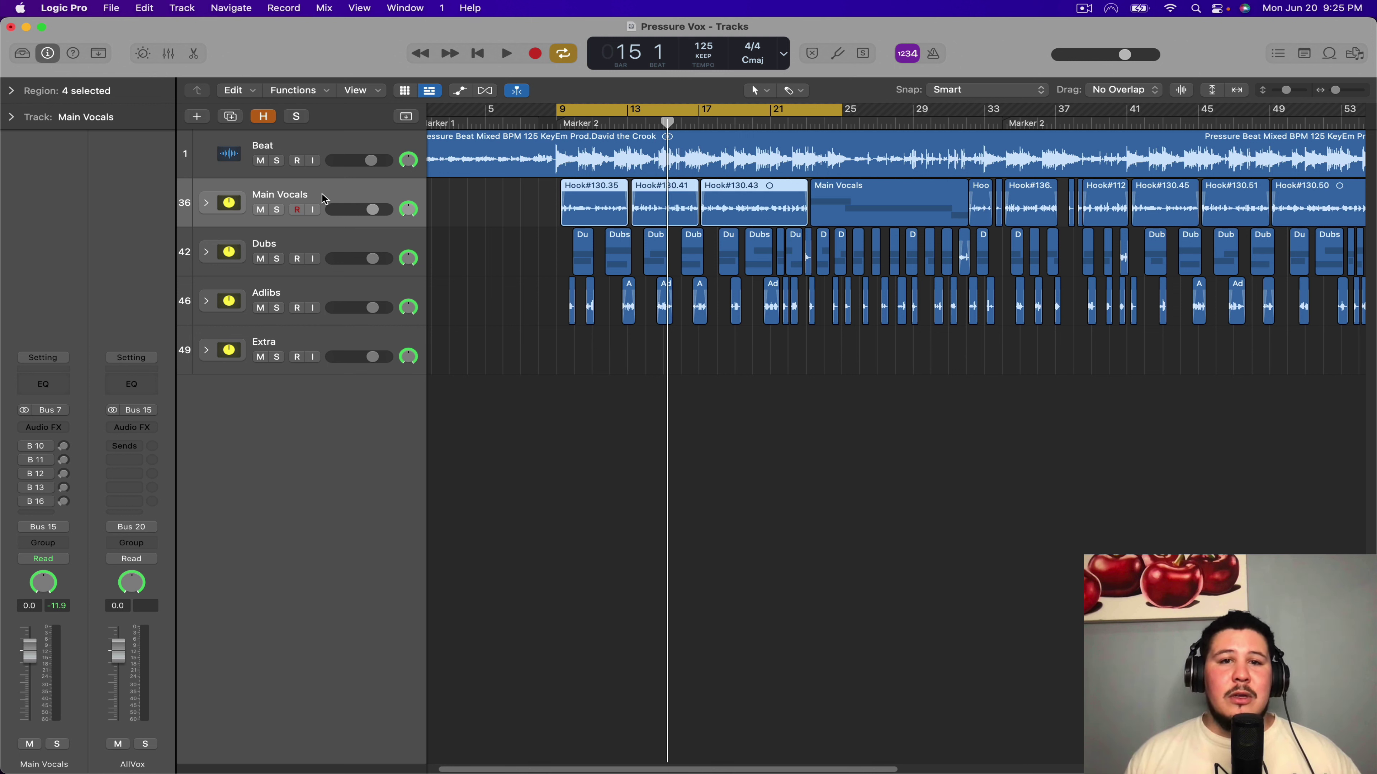
{"action": "left_click", "coordinate": [312, 152]}
{"action": "left_click", "coordinate": [328, 197]}
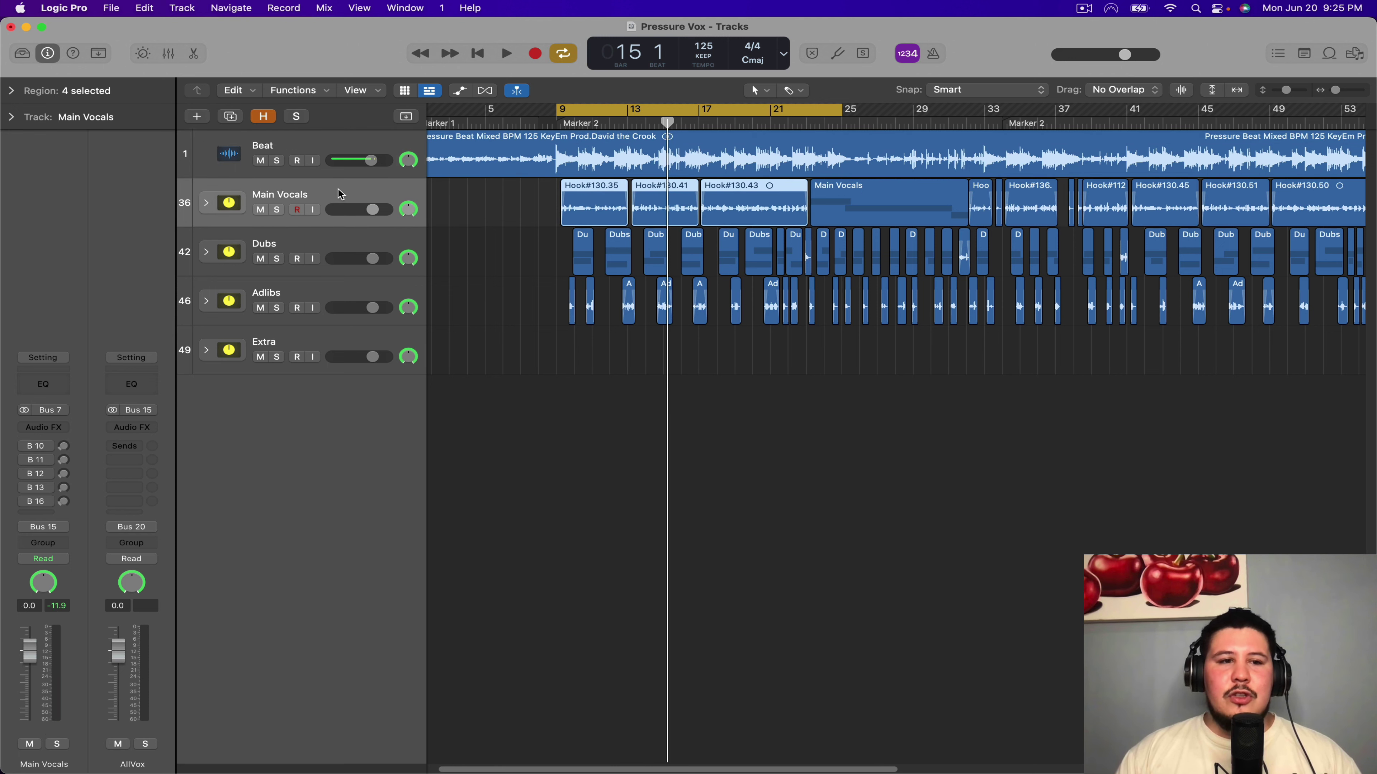
Show the mixer below the arrangement and select the Beat track
{"action": "left_click", "coordinate": [168, 53]}
{"action": "scroll", "coordinate": [275, 653], "scroll_direction": "down", "scroll_amount": 3}
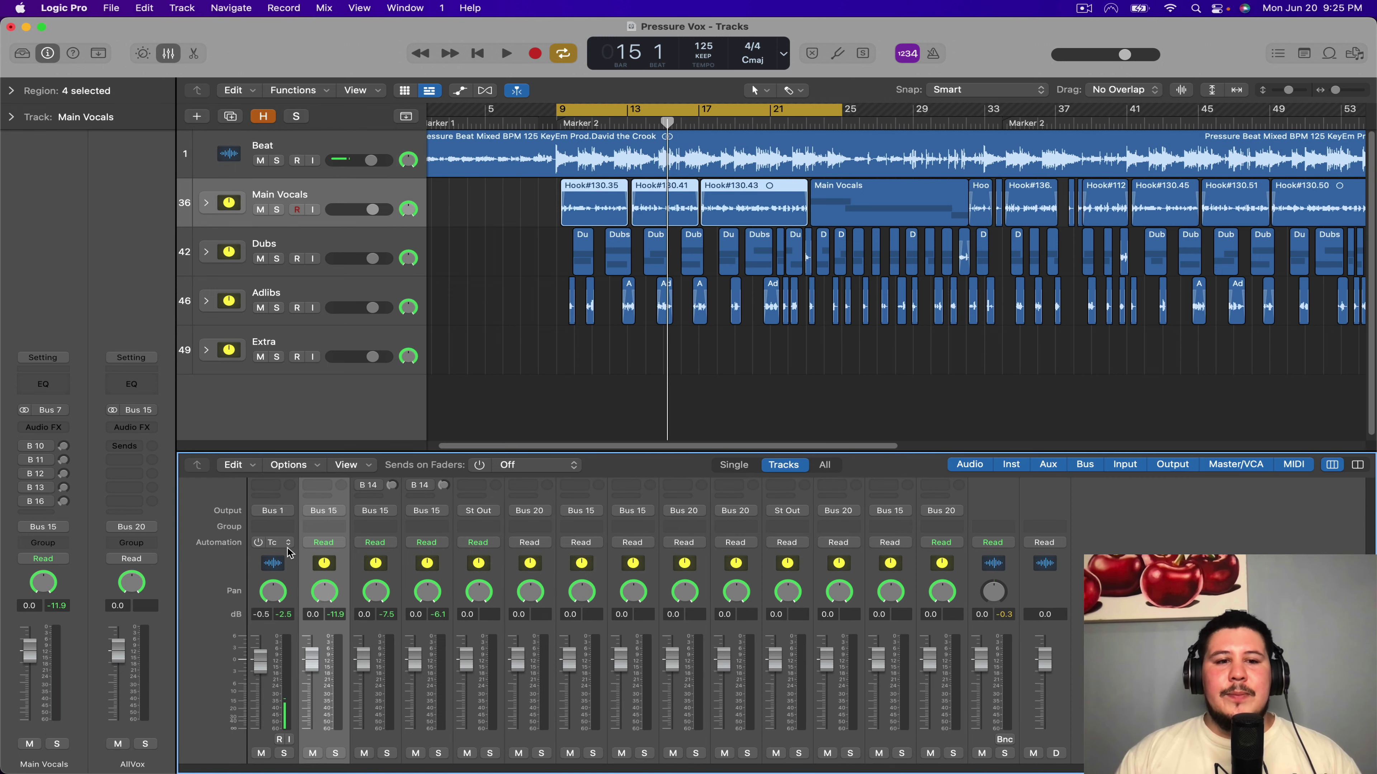
{"action": "left_click", "coordinate": [276, 653]}
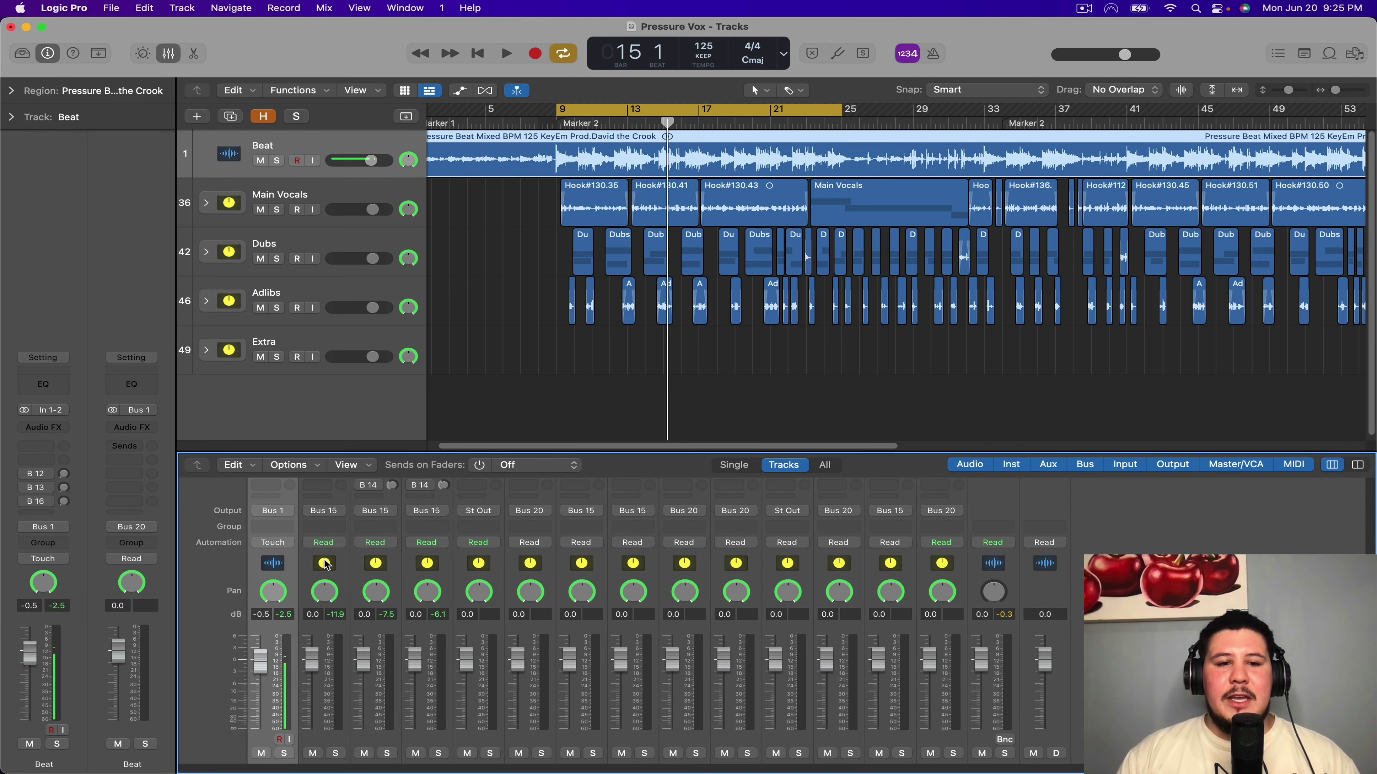
{"action": "left_click", "coordinate": [323, 561]}
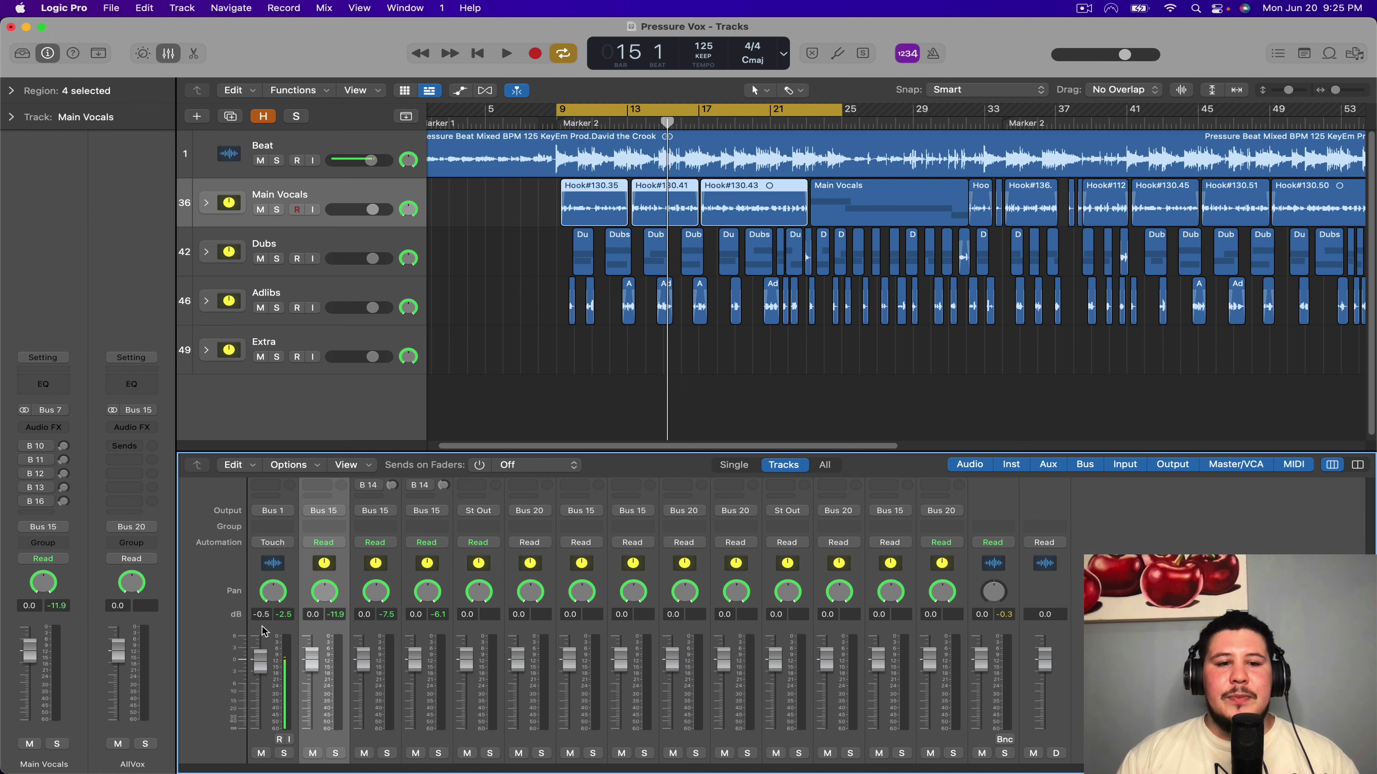
{"action": "left_click", "coordinate": [291, 145]}
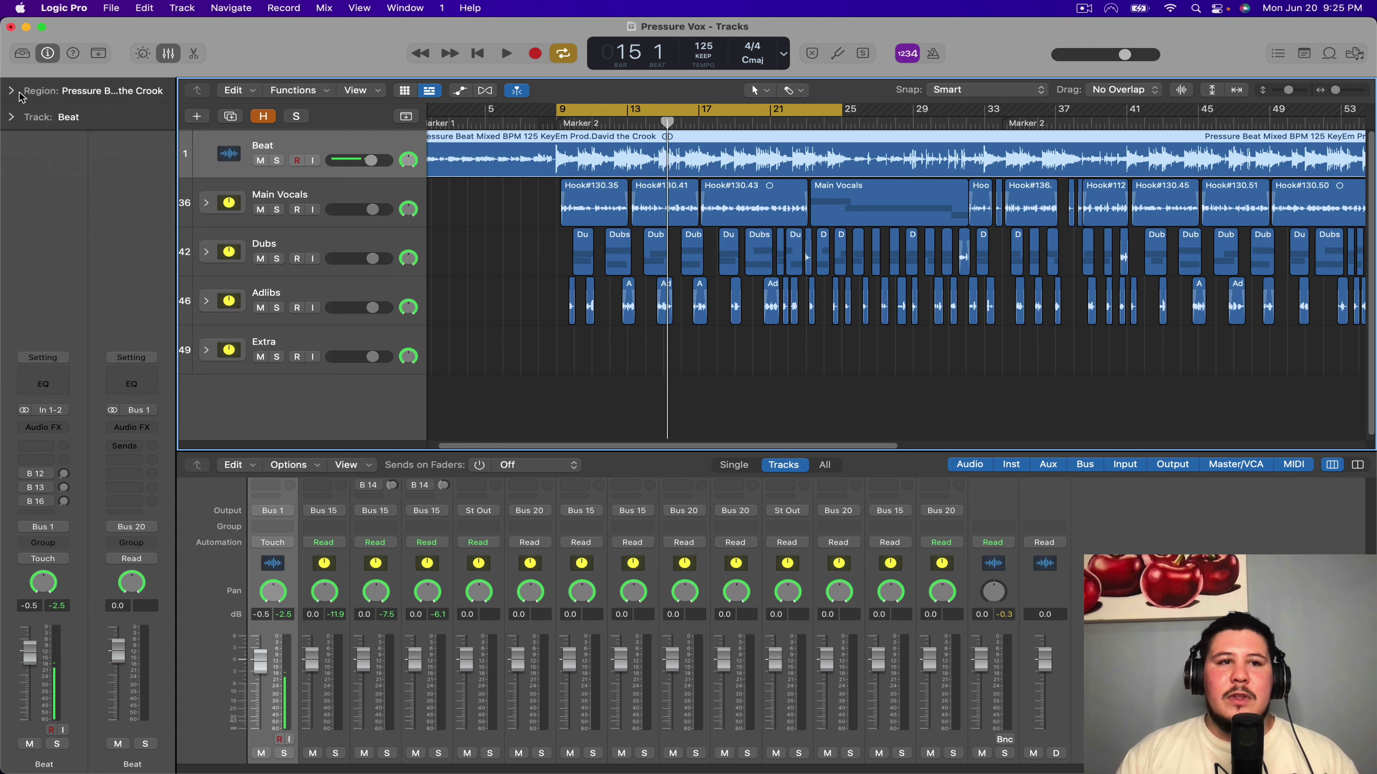
With the region parameters expanded and the beat region deselected, play the opening of the cycled section
{"action": "left_click_drag", "start_coordinate": [115, 209], "coordinate": [123, 251]}
{"action": "left_click", "coordinate": [519, 289]}
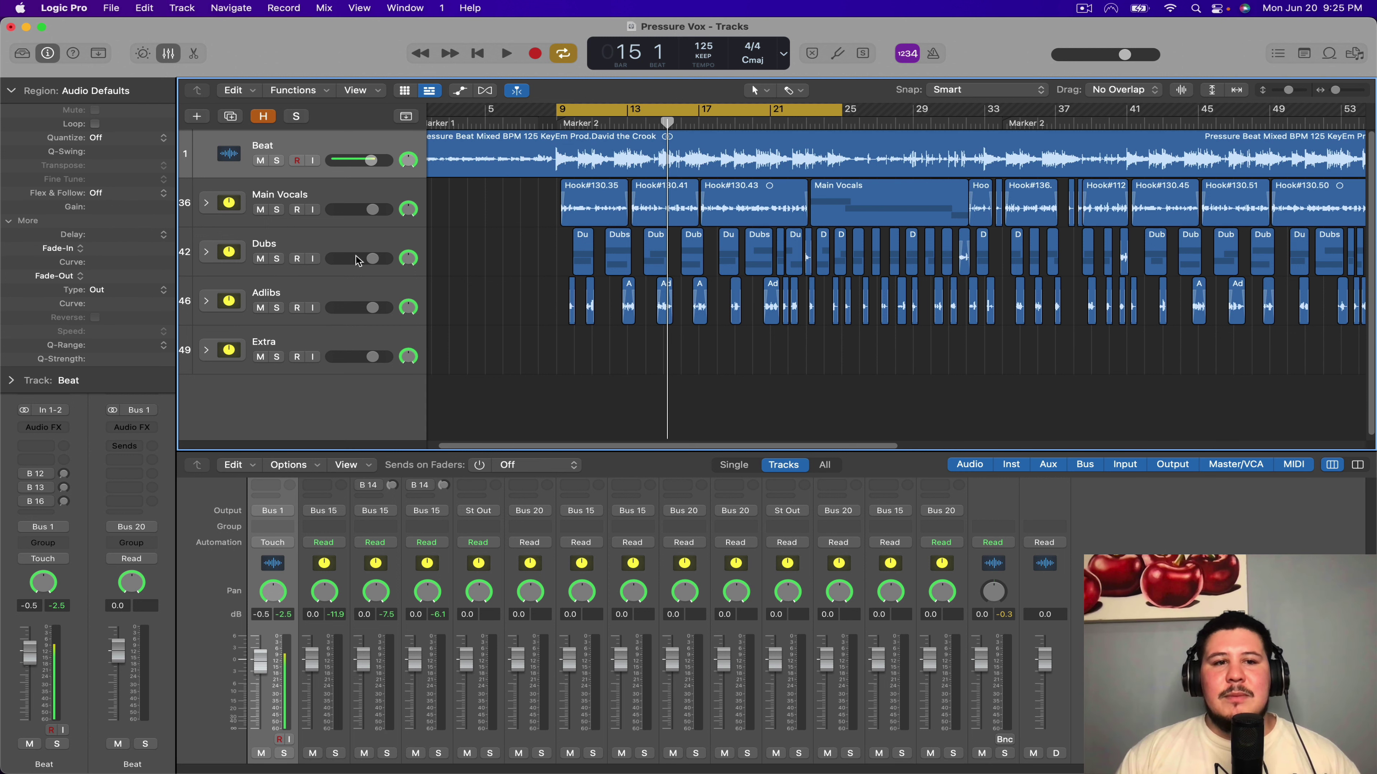
{"action": "key", "text": "space"}
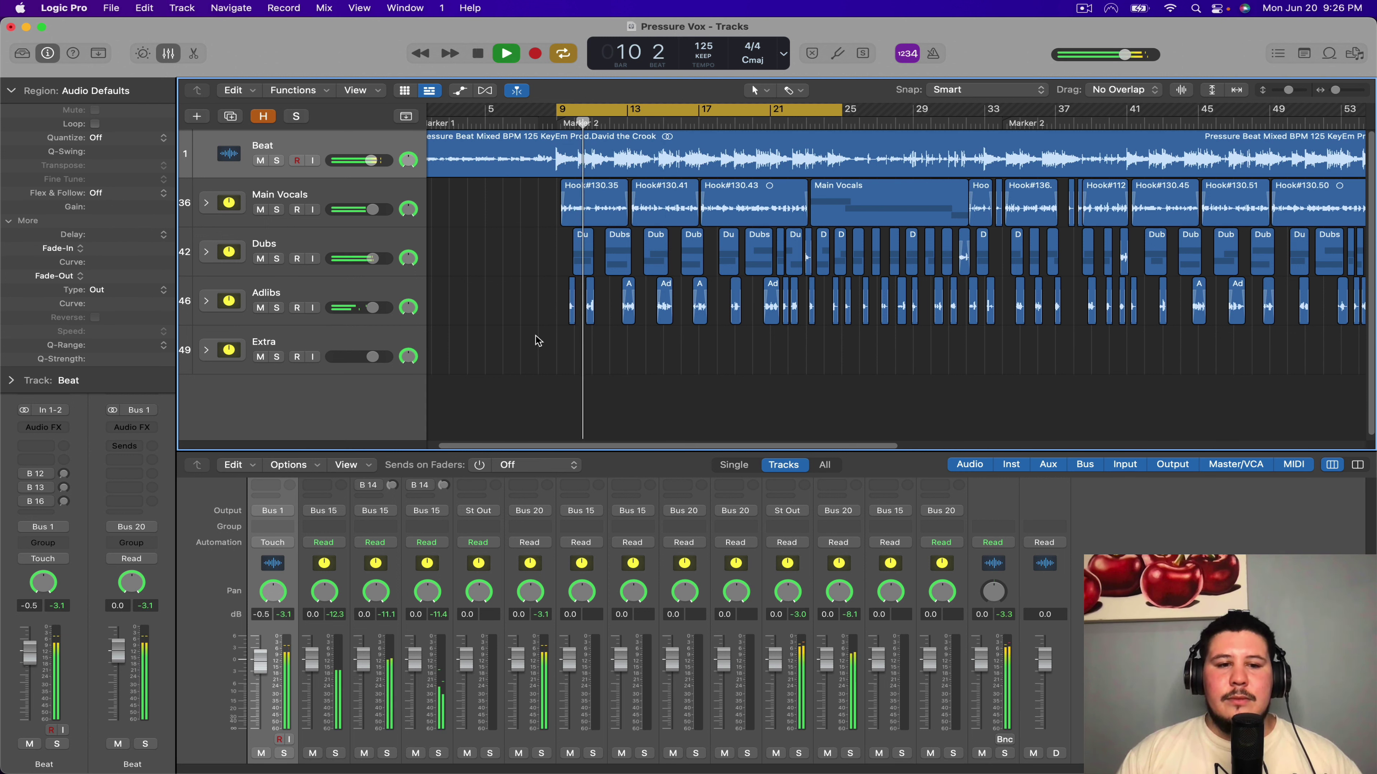
{"action": "key", "text": "space"}
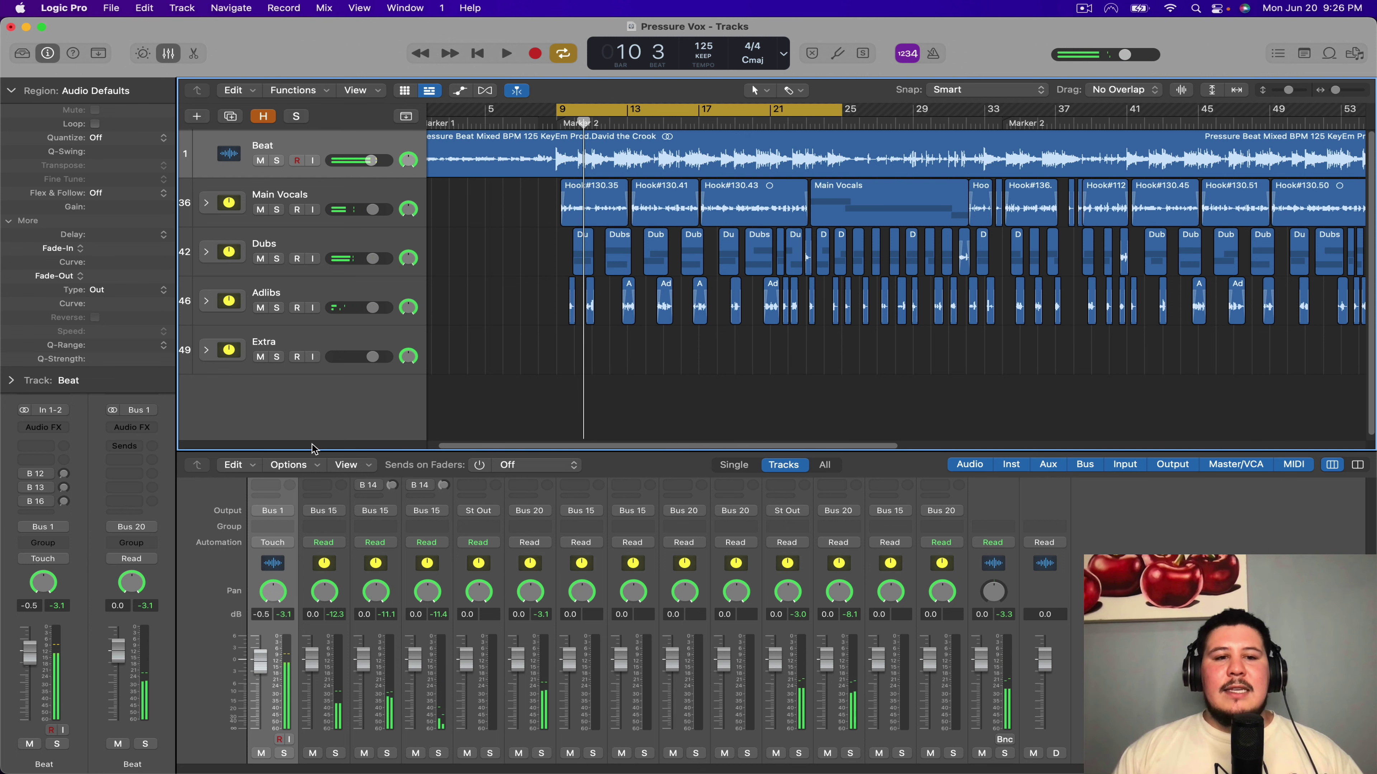
Enlarge the mixer and insert the iZotope Ozone 9 Elements plug-in in the Beat channel's first audio effect slot
{"action": "left_click_drag", "start_coordinate": [313, 448], "coordinate": [277, 359]}
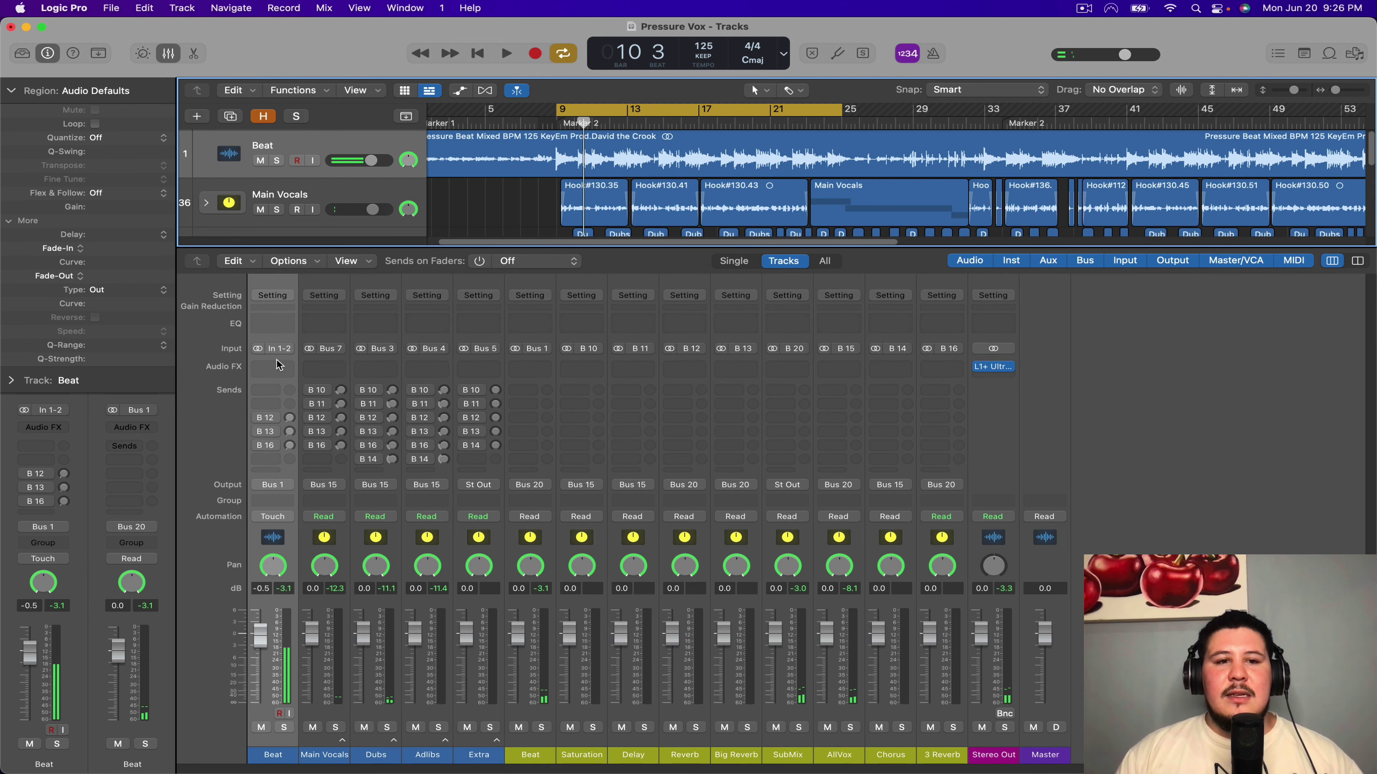
{"action": "left_click", "coordinate": [277, 365]}
{"action": "mouse_move", "coordinate": [304, 702]}
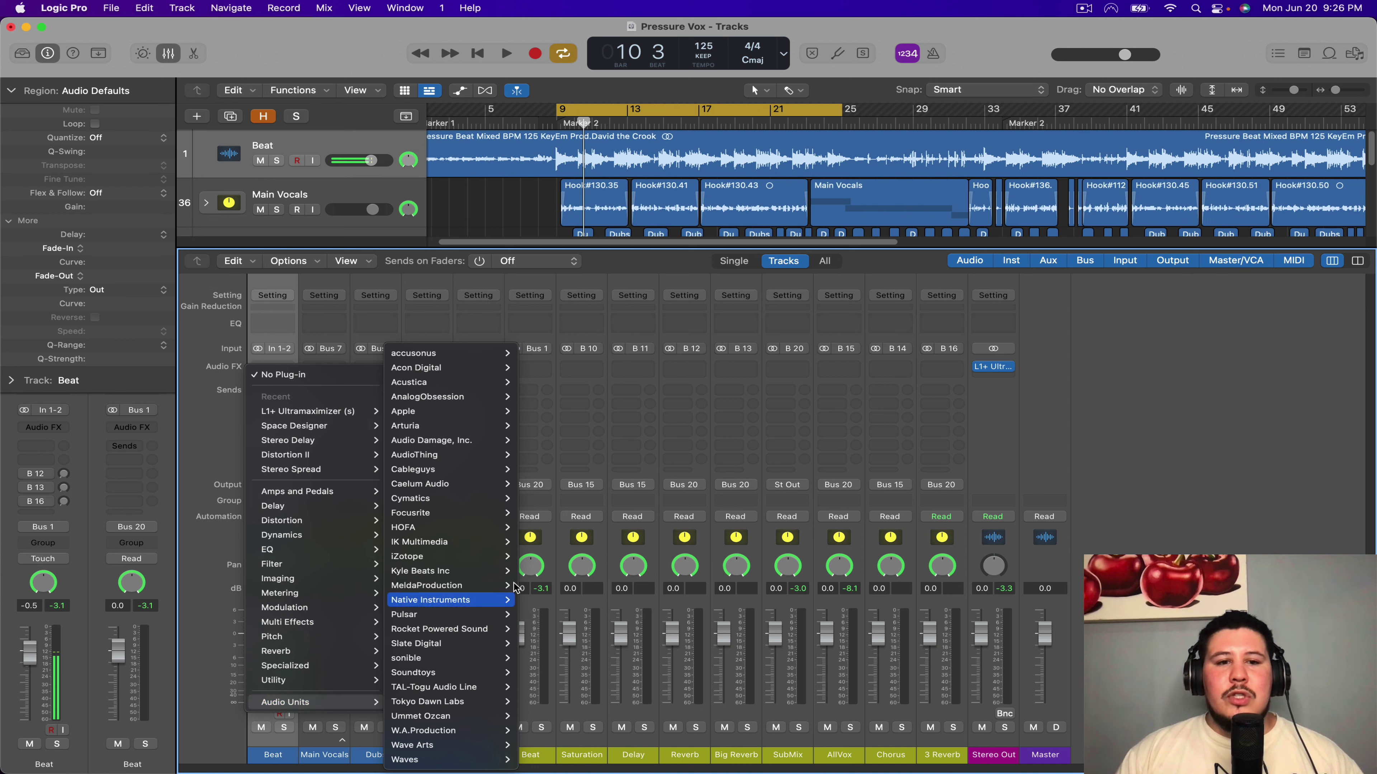
{"action": "mouse_move", "coordinate": [469, 676]}
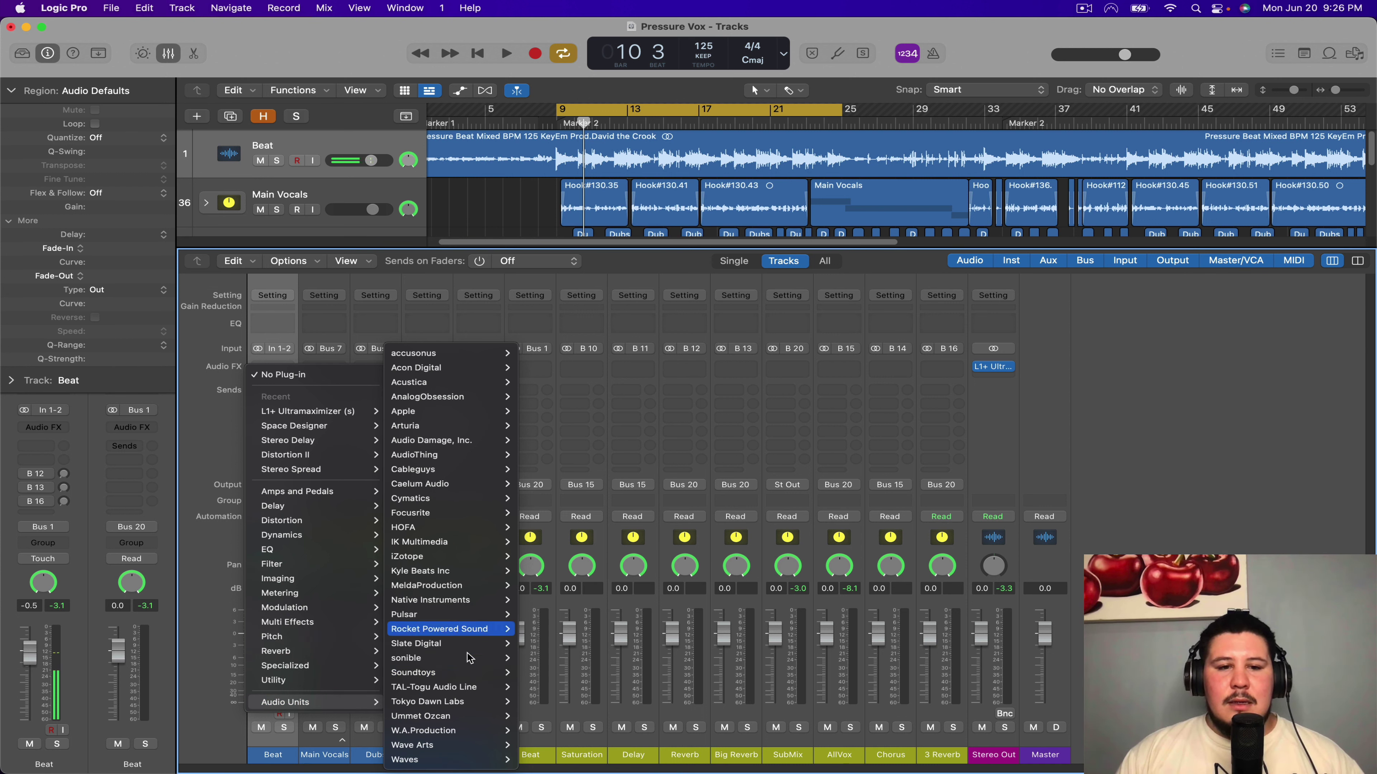
{"action": "mouse_move", "coordinate": [521, 561]}
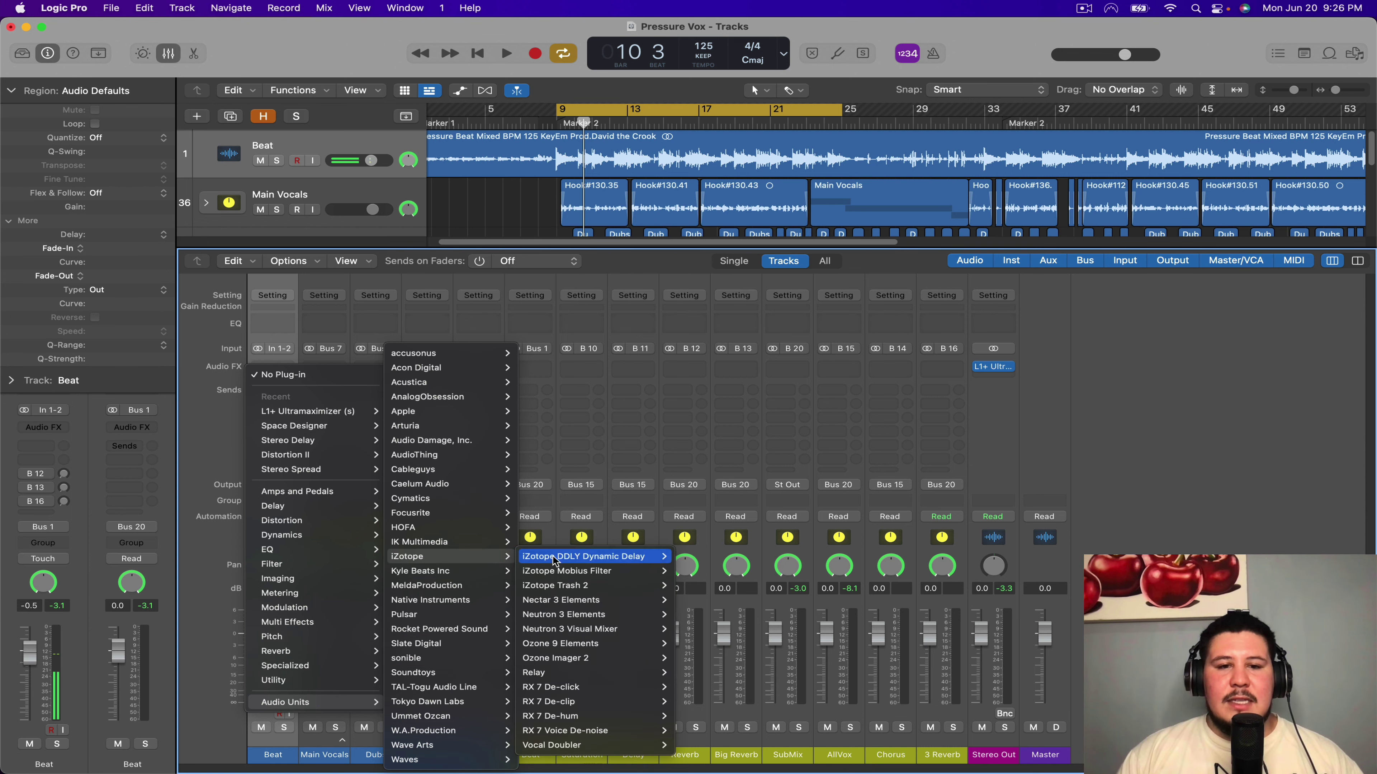
{"action": "mouse_move", "coordinate": [602, 645]}
{"action": "left_click", "coordinate": [716, 646]}
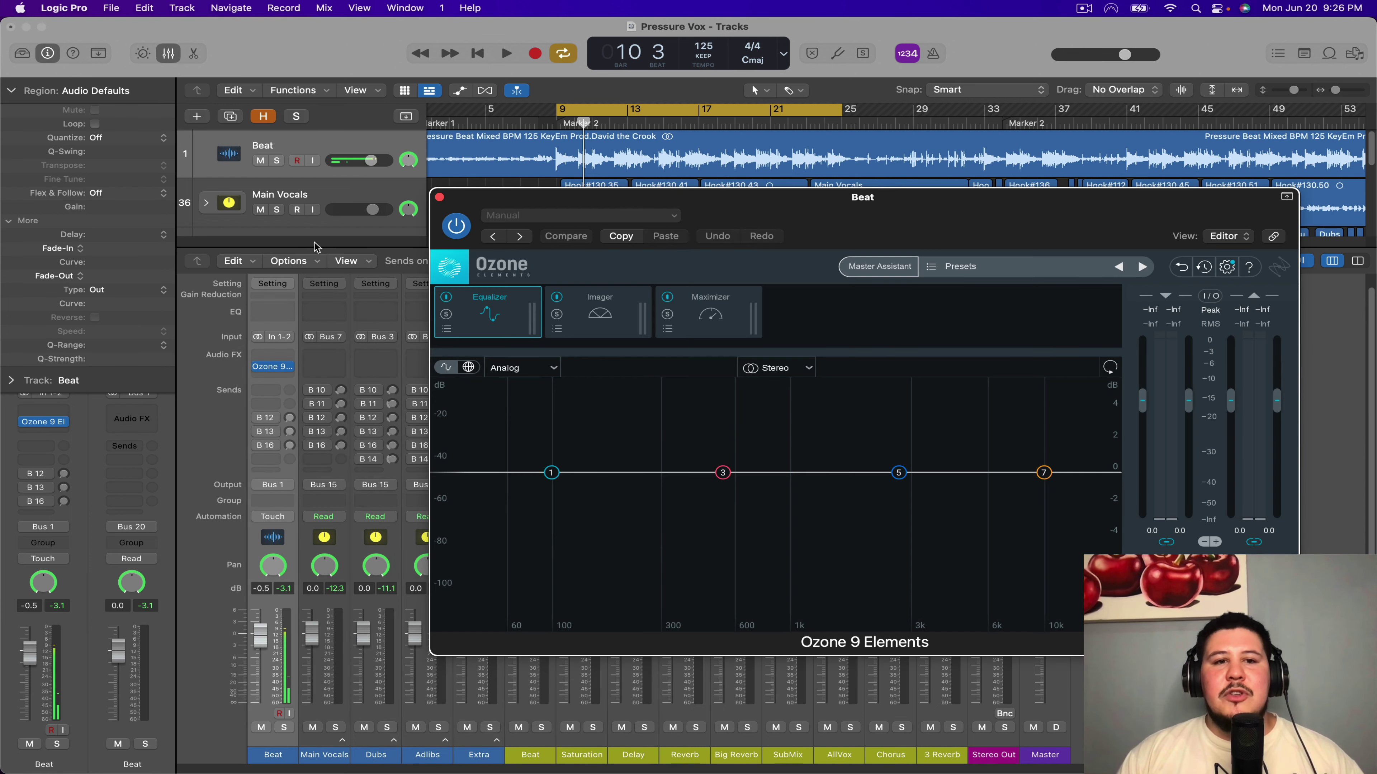
Shrink the mixer to reveal all tracks, and mute the Main Vocals, Dubs, Adlibs and Extra stacks
{"action": "left_click", "coordinate": [316, 245]}
{"action": "left_click_drag", "start_coordinate": [302, 248], "coordinate": [301, 480]}
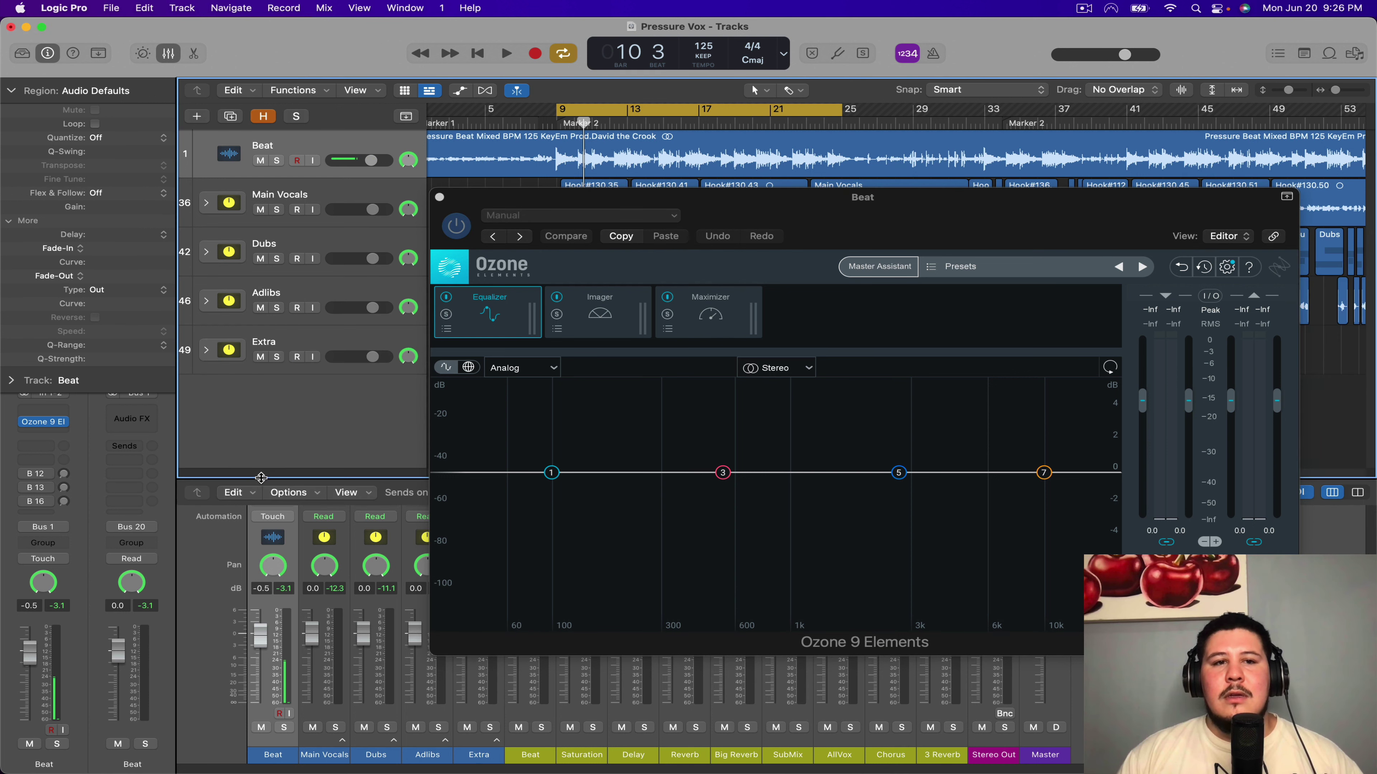
{"action": "left_click_drag", "start_coordinate": [261, 356], "coordinate": [260, 209]}
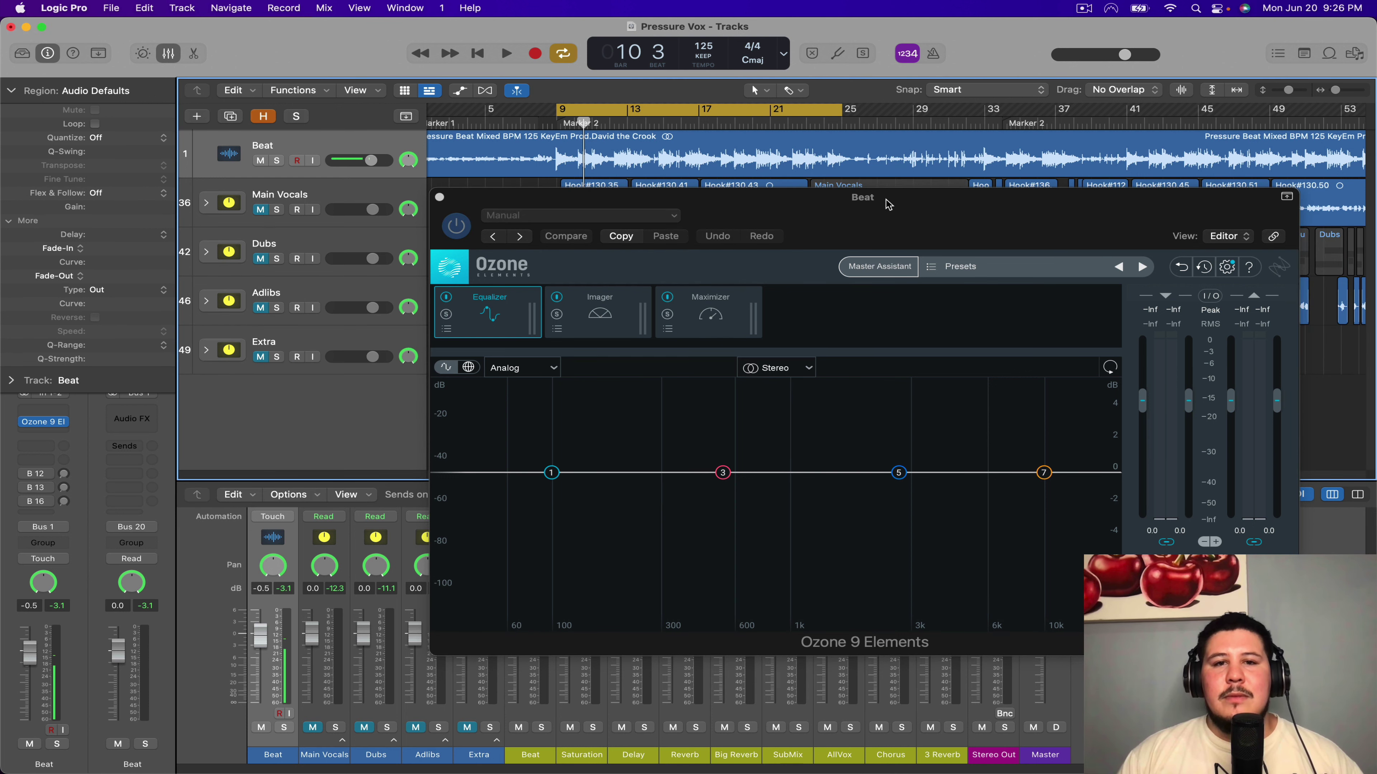
Run Ozone's Master Assistant on the playing beat with Low intensity and Streaming as destination, and accept its suggestion
{"action": "left_click_drag", "start_coordinate": [891, 199], "coordinate": [862, 202]}
{"action": "left_click", "coordinate": [859, 267]}
{"action": "left_click", "coordinate": [689, 472]}
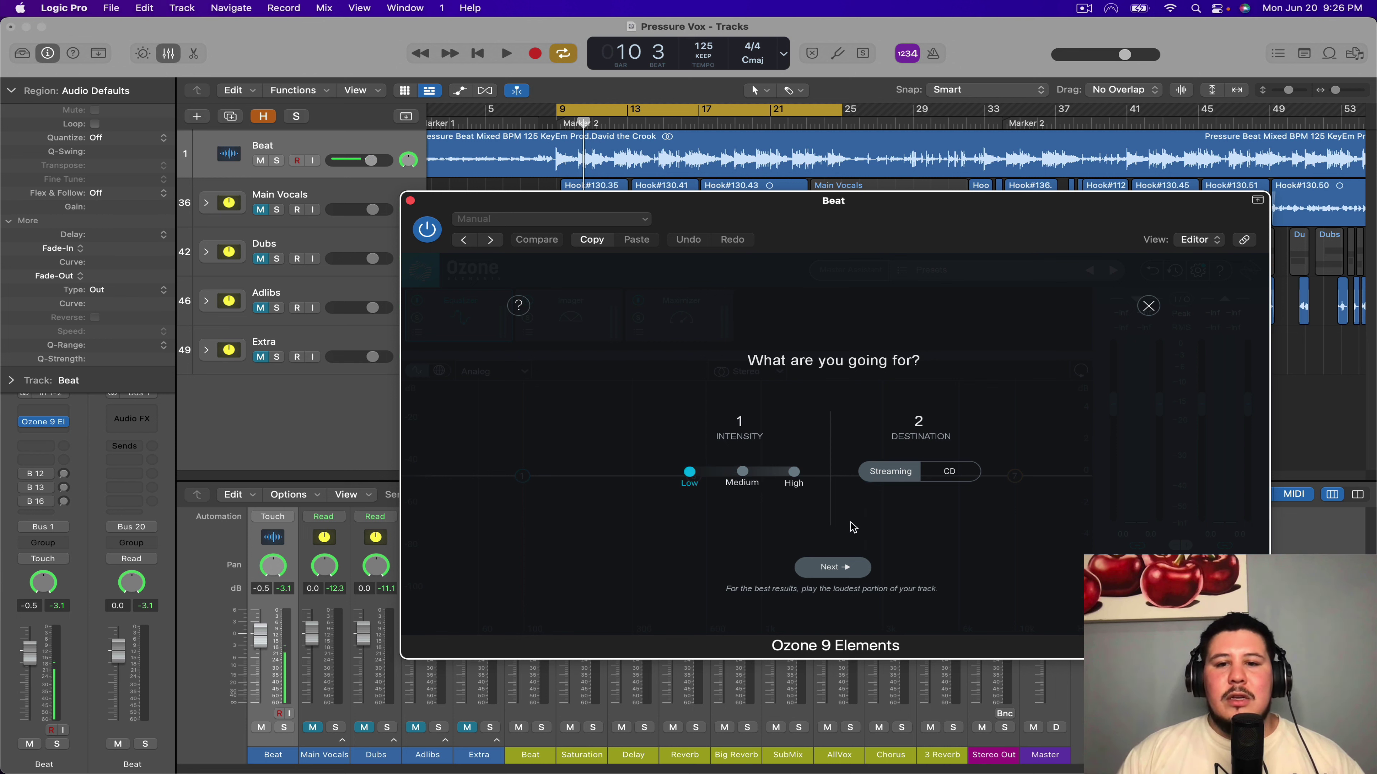
{"action": "left_click", "coordinate": [835, 568]}
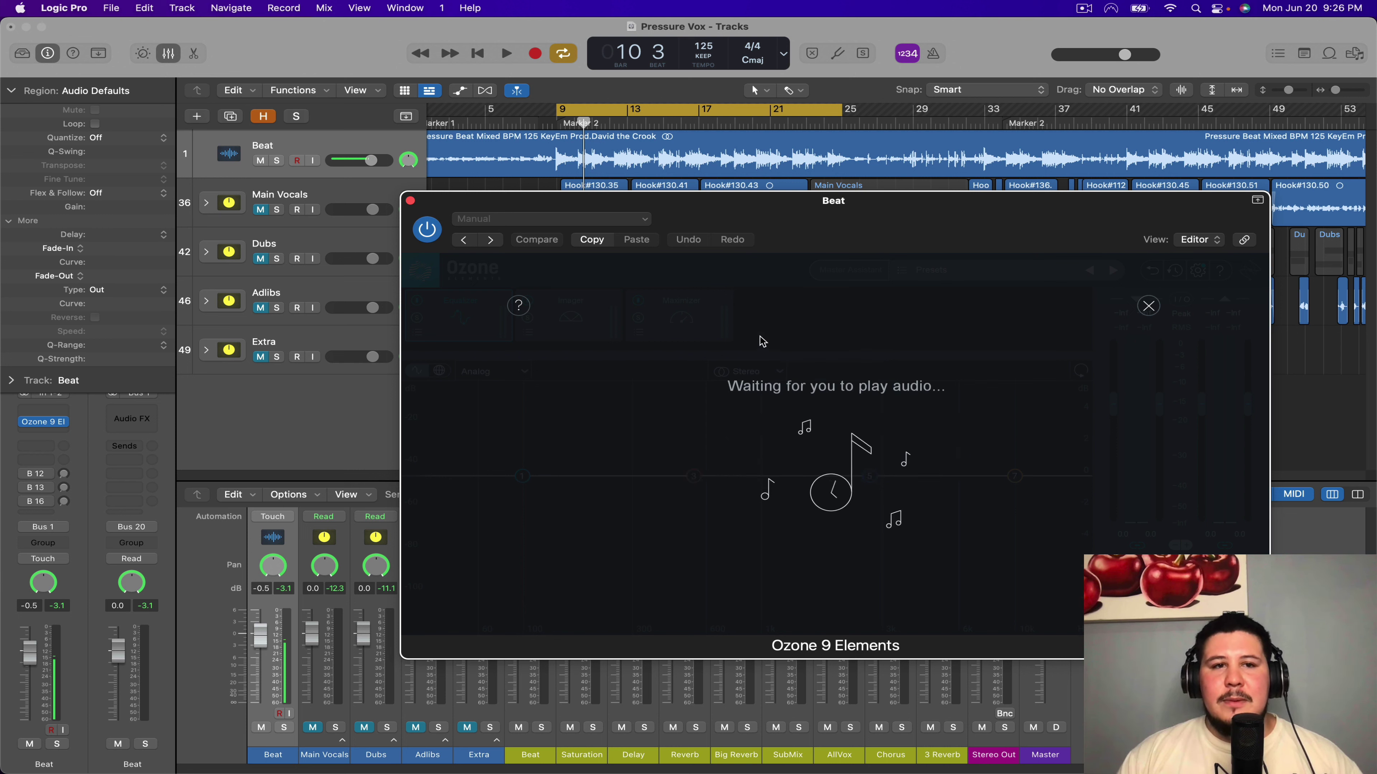
{"action": "key", "text": "space"}
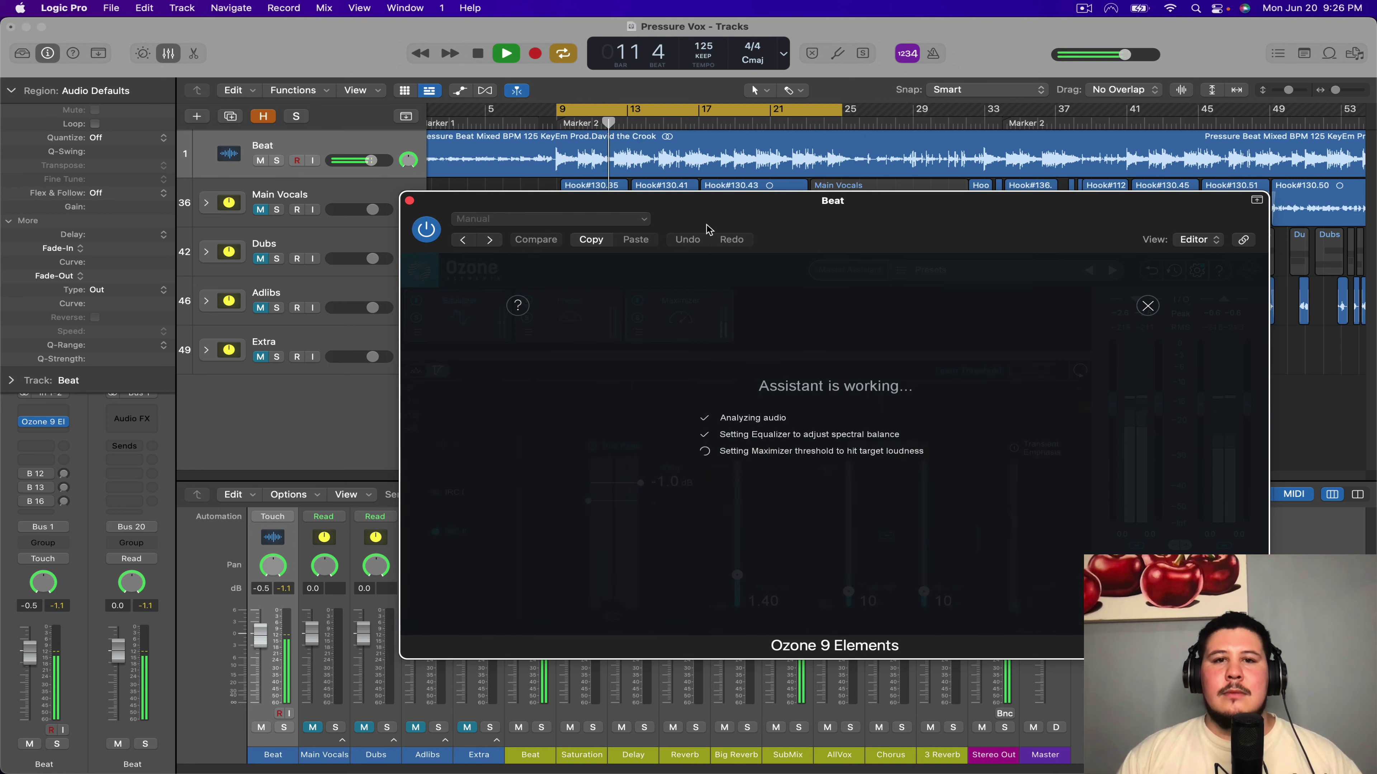
{"action": "left_click_drag", "start_coordinate": [708, 227], "coordinate": [684, 222]}
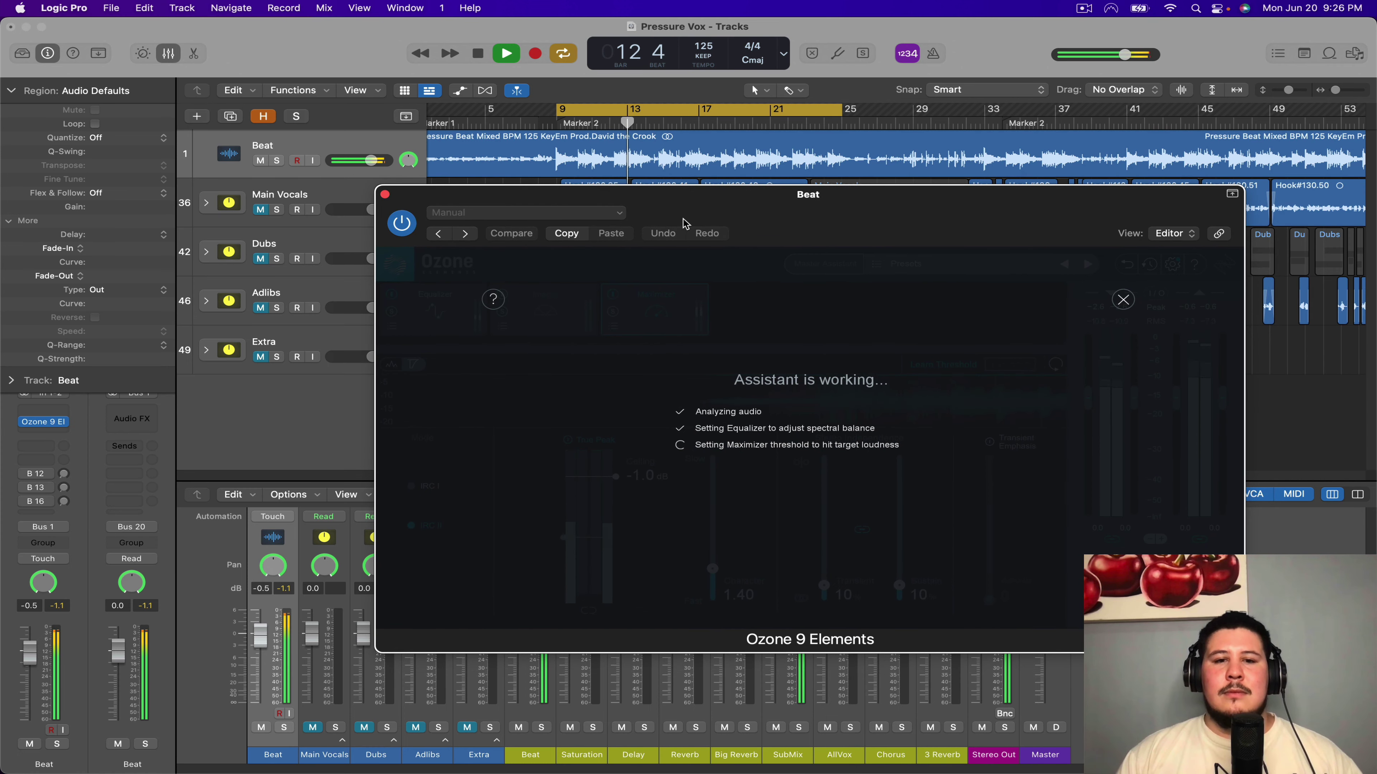
{"action": "left_click_drag", "start_coordinate": [684, 222], "coordinate": [668, 219]}
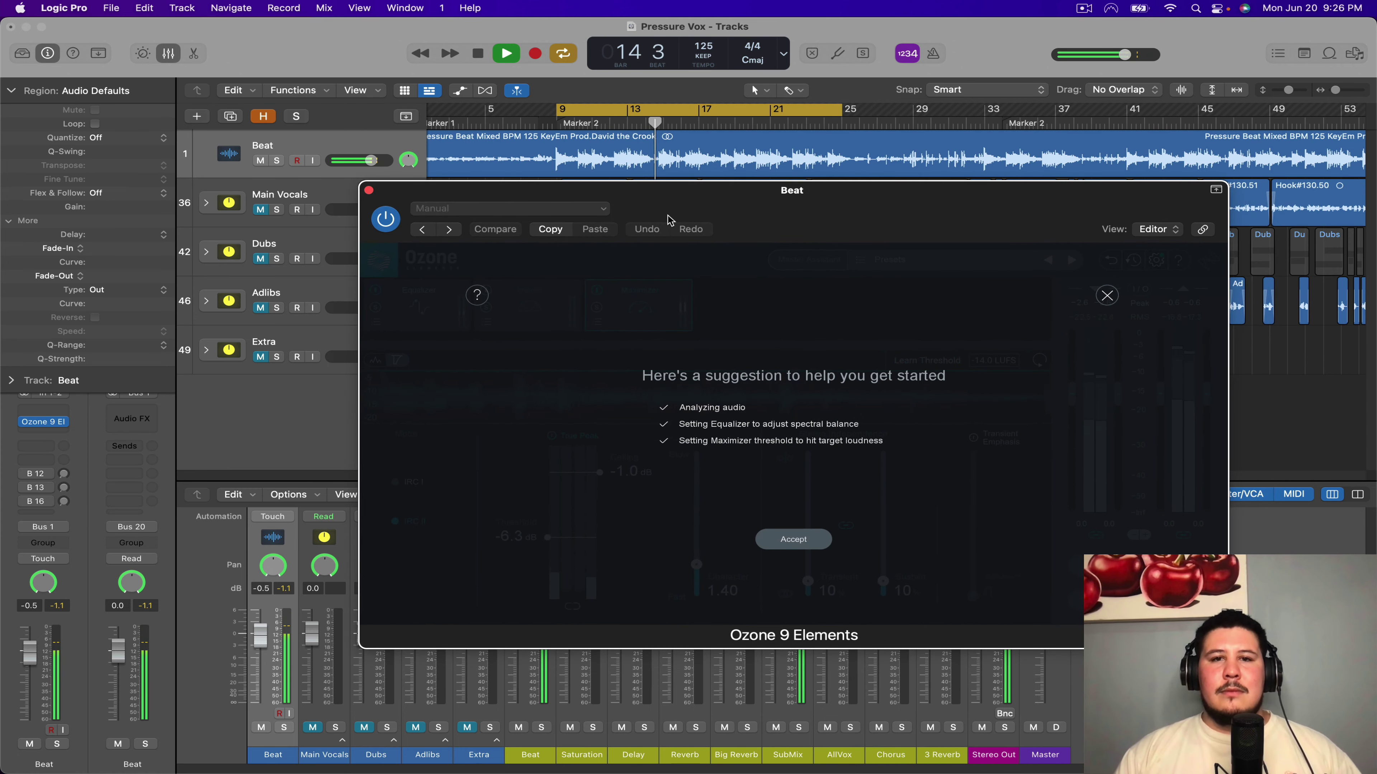
{"action": "left_click", "coordinate": [815, 548]}
Bypass Ozone's Imager and Maximizer modules so only the Equalizer stays active, and stop playback
{"action": "left_click", "coordinate": [532, 307]}
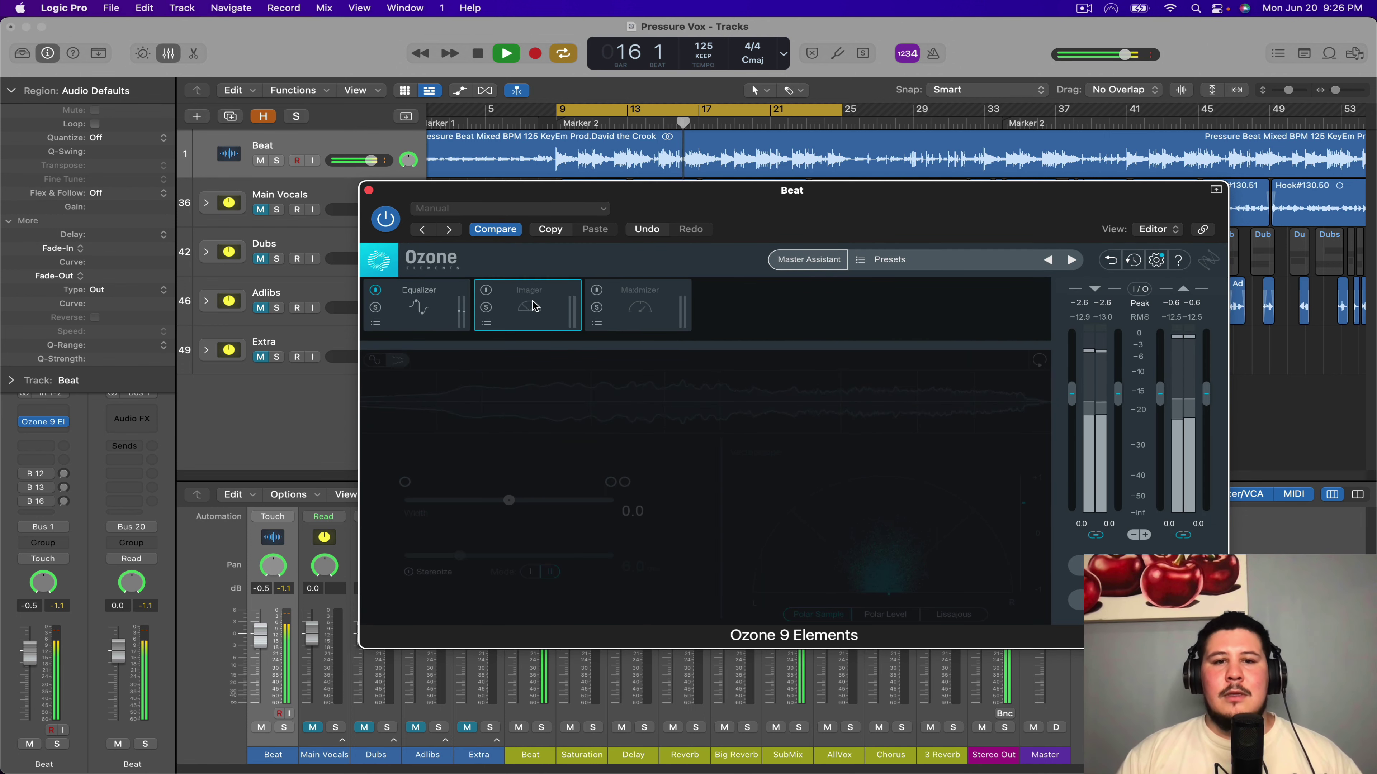
{"action": "key", "text": "space"}
{"action": "left_click", "coordinate": [640, 304]}
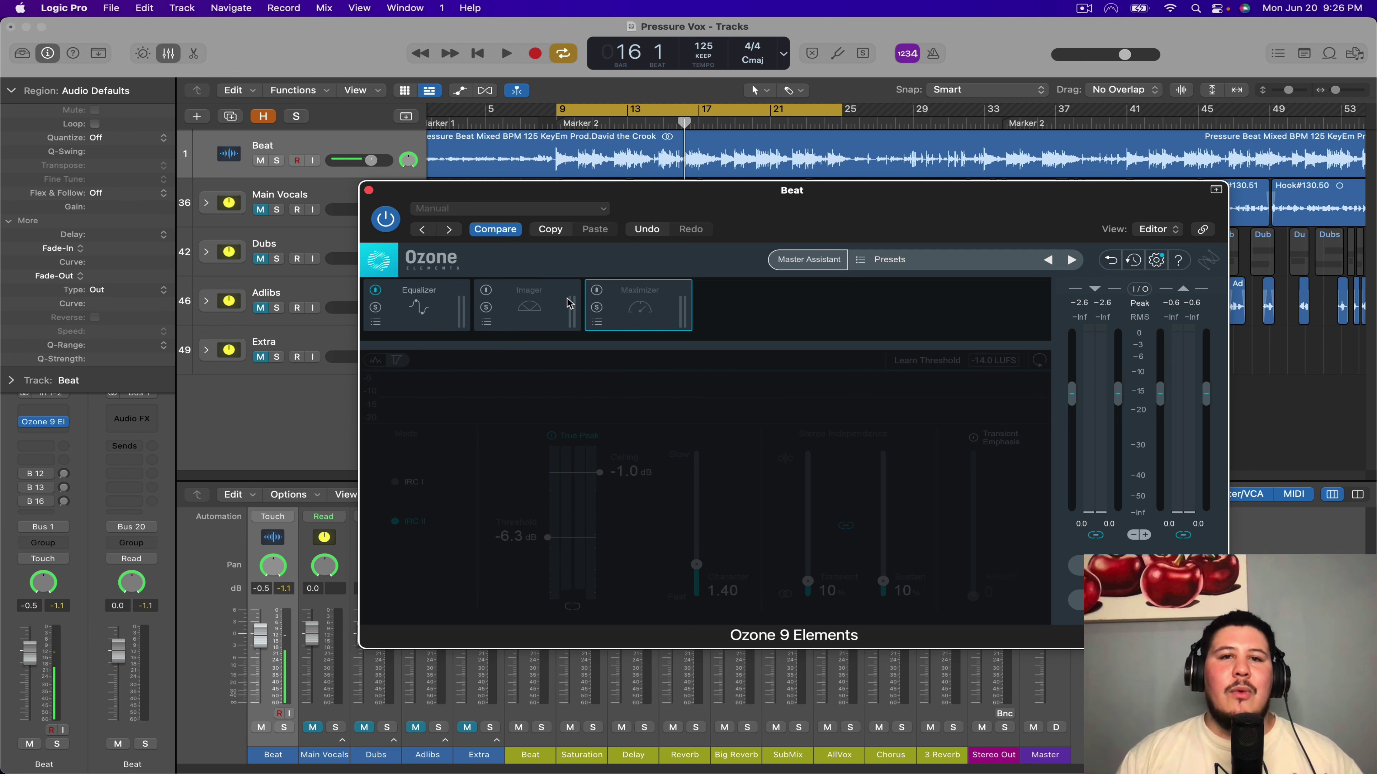
{"action": "left_click", "coordinate": [523, 310]}
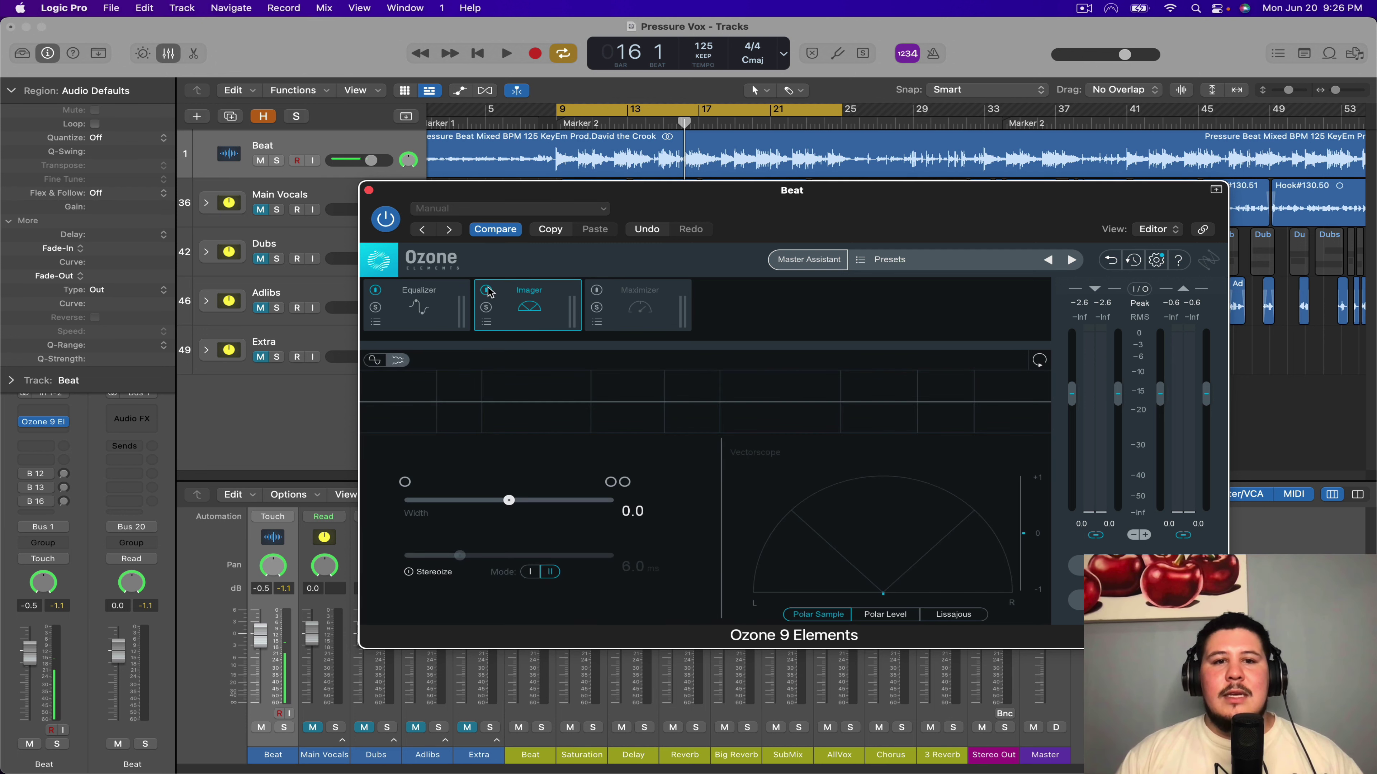
Inspect the Equalizer's suggested low shelf, bell and high shelf bands one after another
{"action": "left_click", "coordinate": [418, 305]}
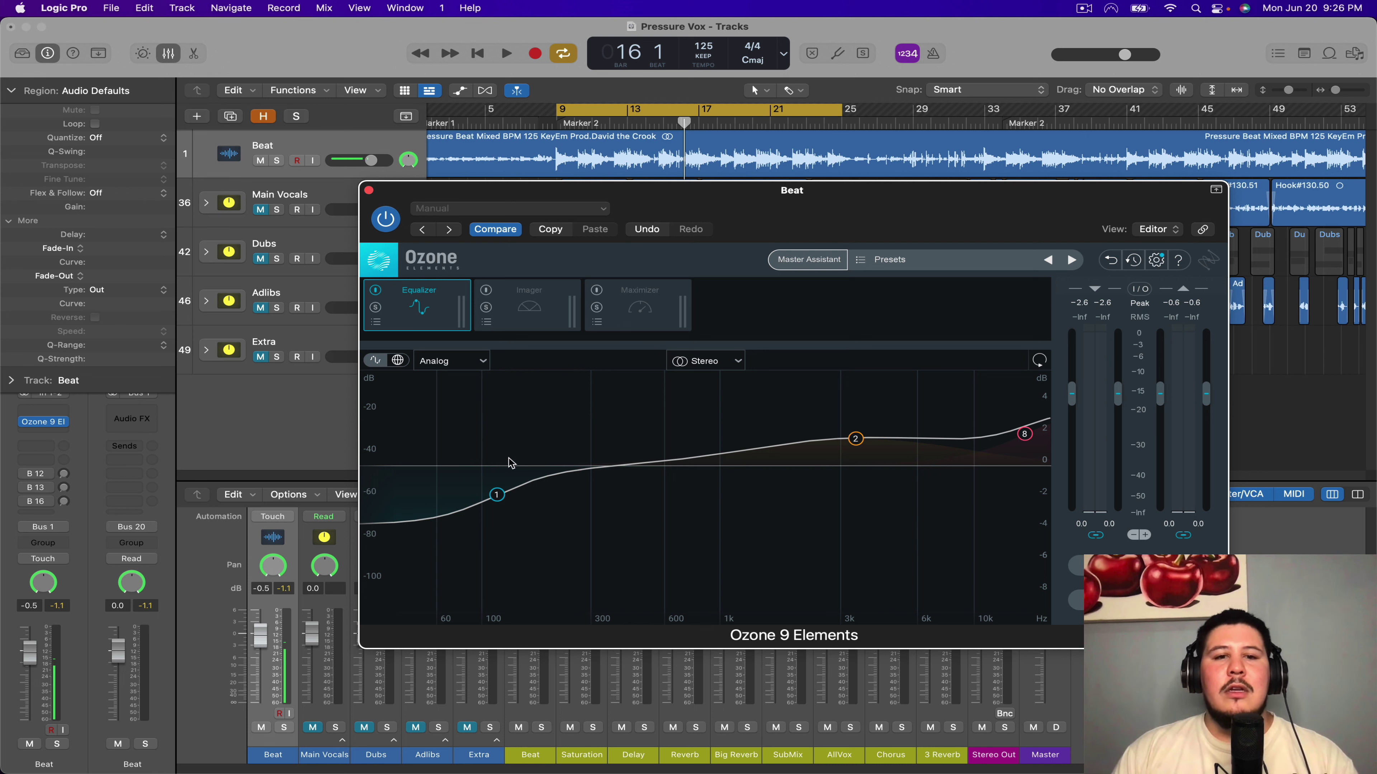
{"action": "left_click", "coordinate": [500, 497]}
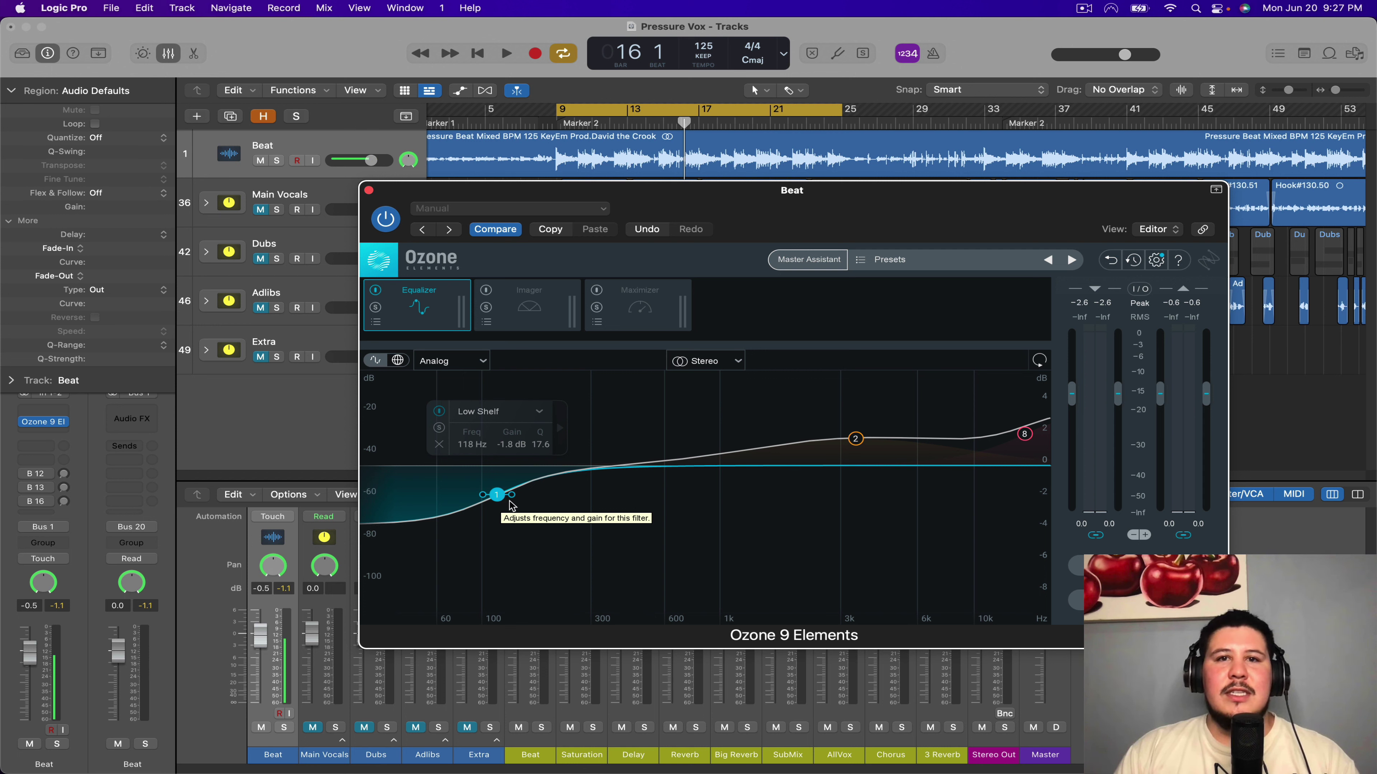
{"action": "left_click", "coordinate": [856, 439]}
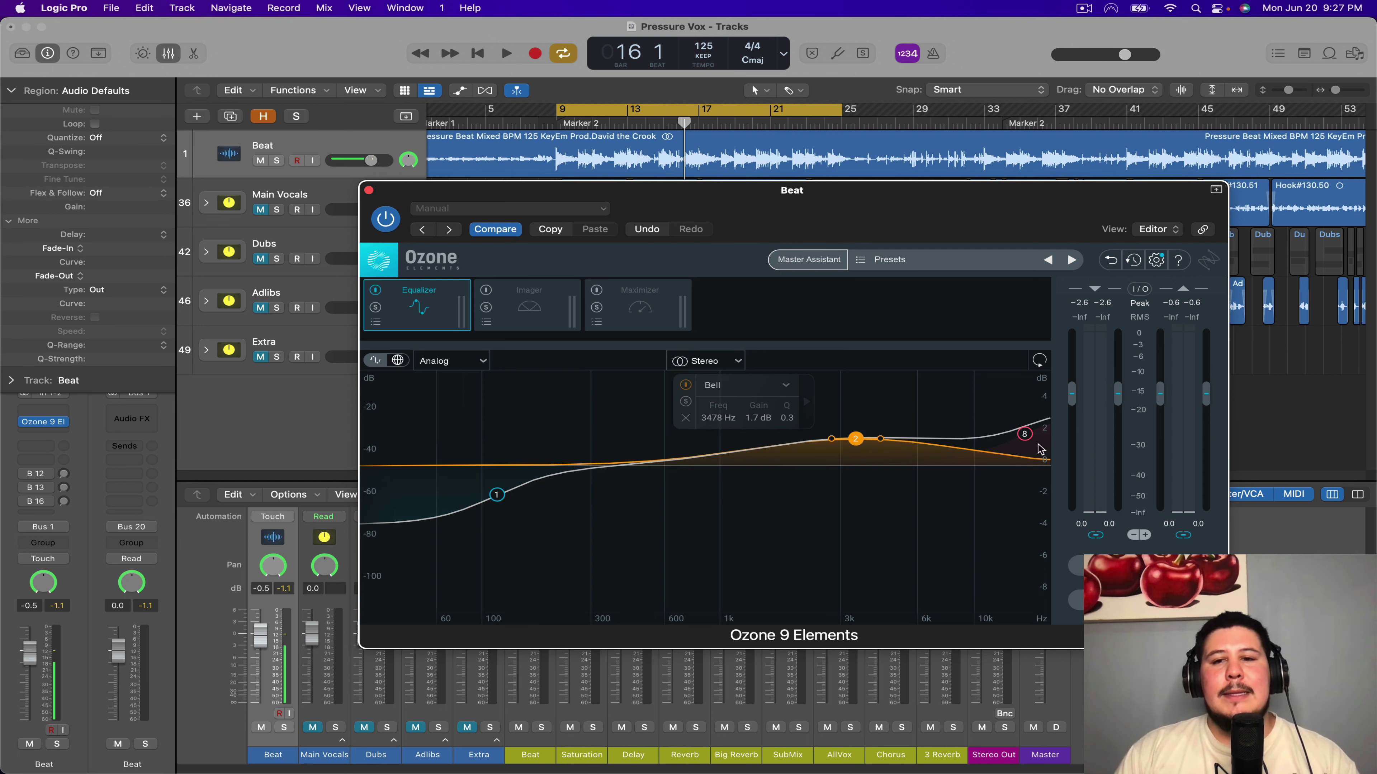
{"action": "left_click", "coordinate": [1026, 435]}
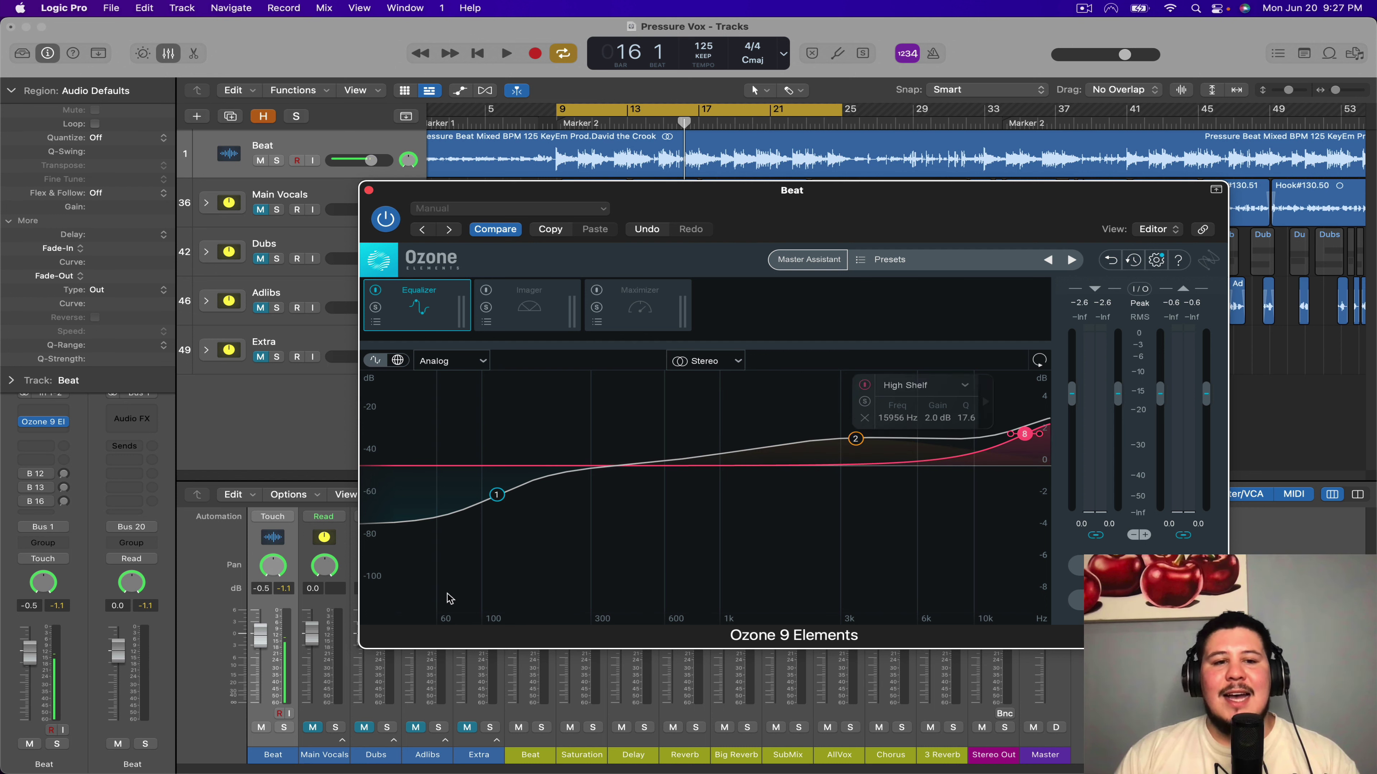
Insert the stereo Waves SSL EV2 Channel plug-in above Ozone 9 Elements on the Beat channel strip
{"action": "scroll", "coordinate": [293, 597], "scroll_direction": "up", "scroll_amount": 5}
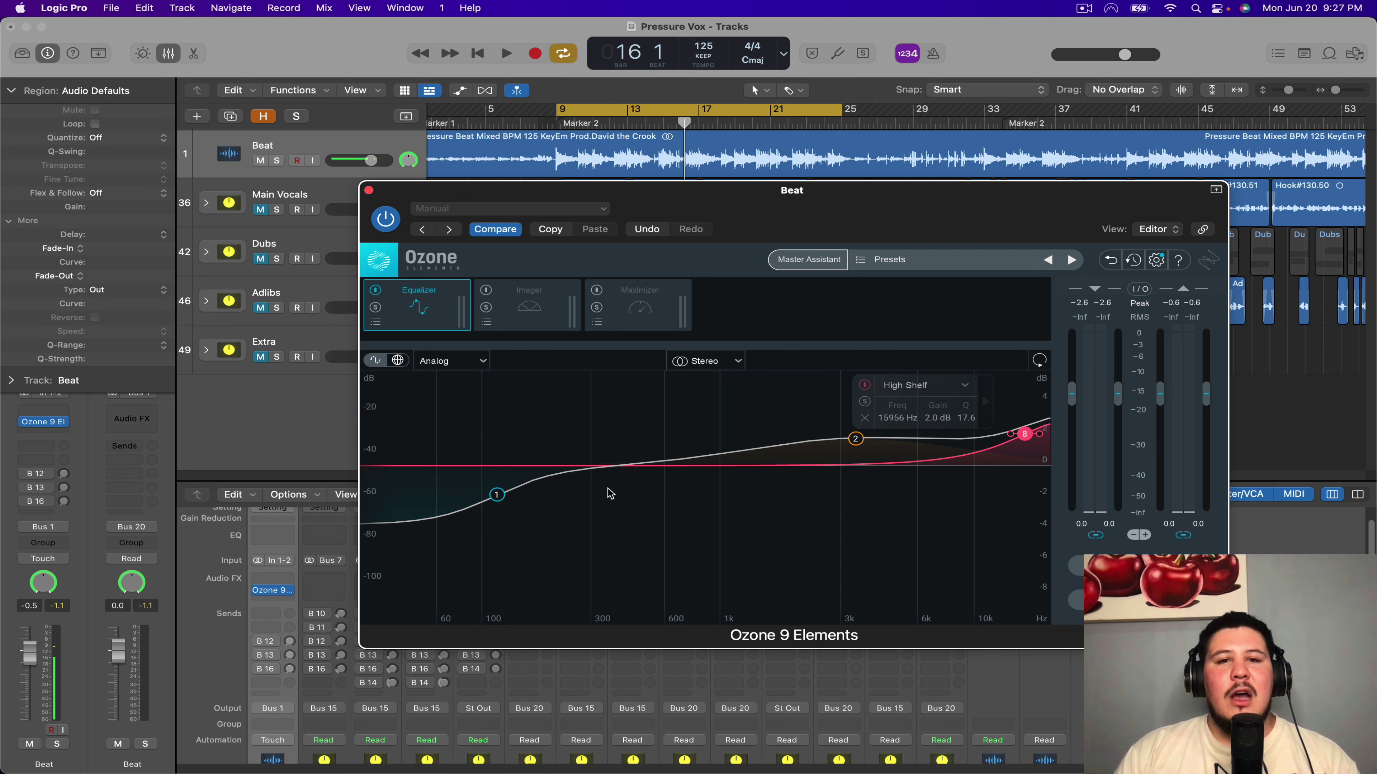
{"action": "left_click", "coordinate": [289, 584]}
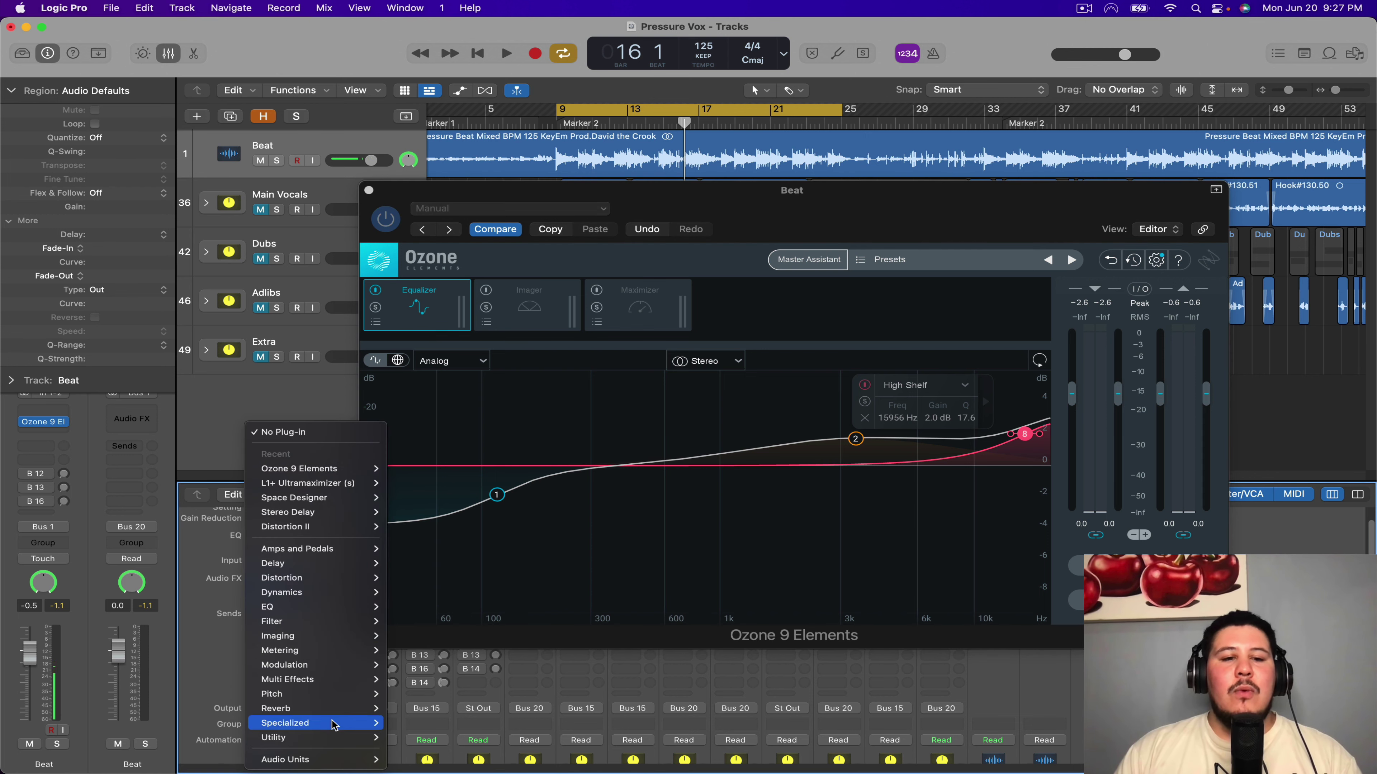
{"action": "mouse_move", "coordinate": [325, 758]}
{"action": "mouse_move", "coordinate": [471, 754]}
{"action": "scroll", "coordinate": [599, 682], "scroll_direction": "down", "scroll_amount": 10}
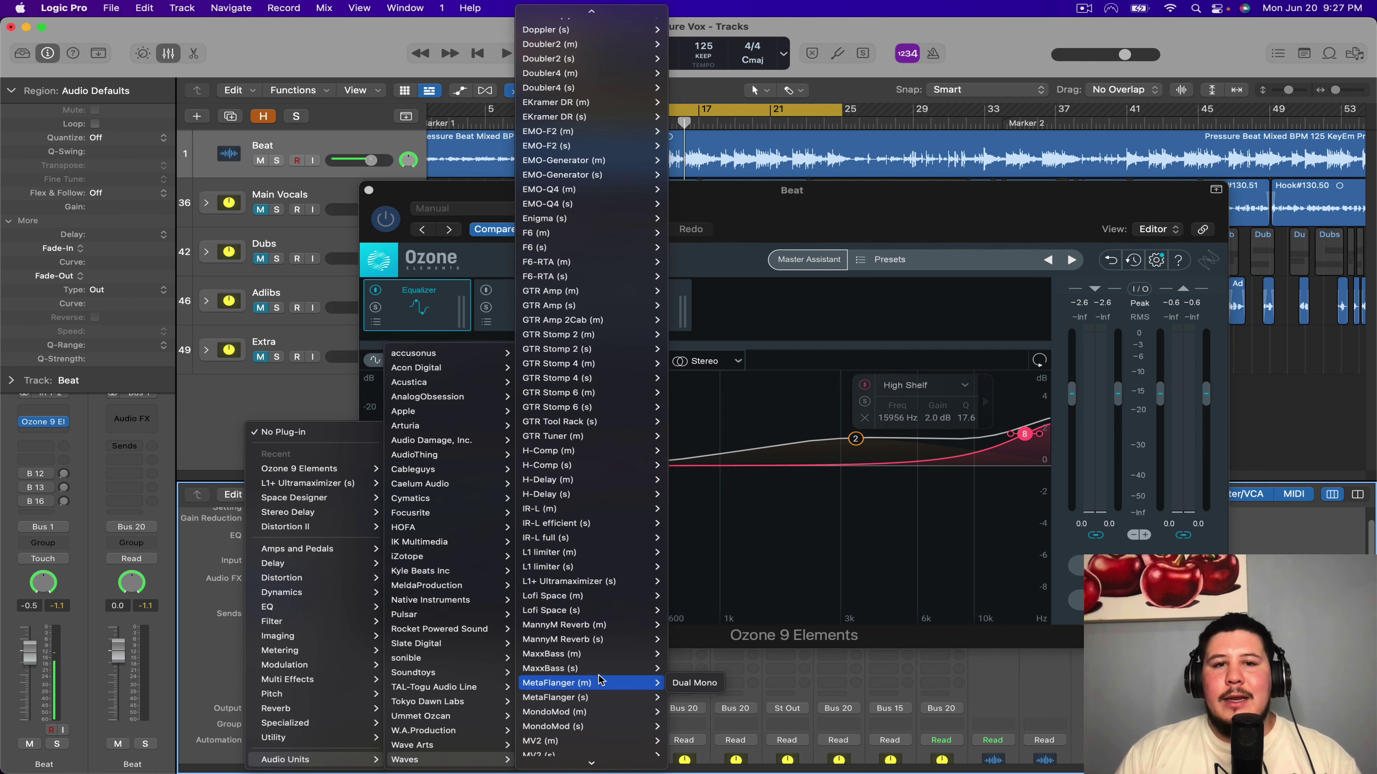
{"action": "mouse_move", "coordinate": [618, 574]}
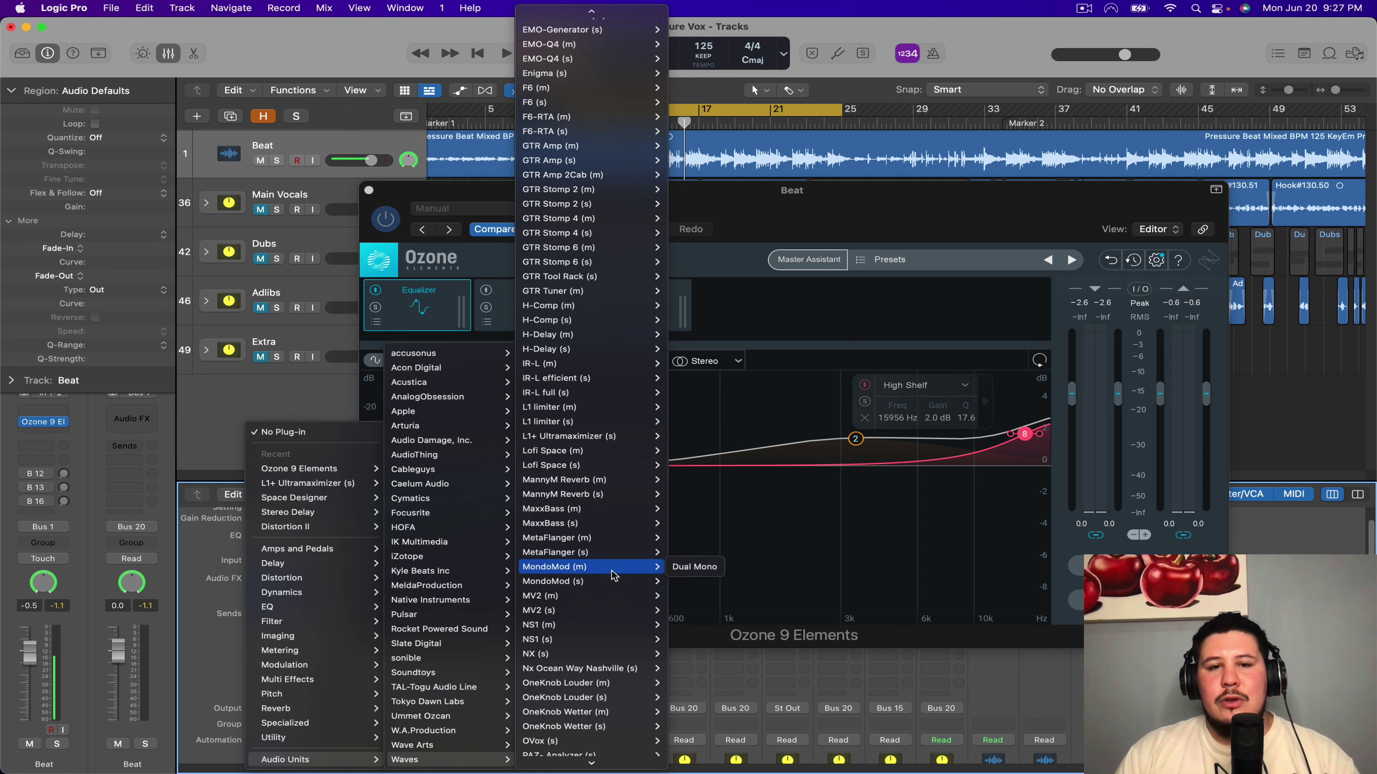
{"action": "scroll", "coordinate": [578, 561], "scroll_direction": "down", "scroll_amount": 5}
{"action": "mouse_move", "coordinate": [578, 559]}
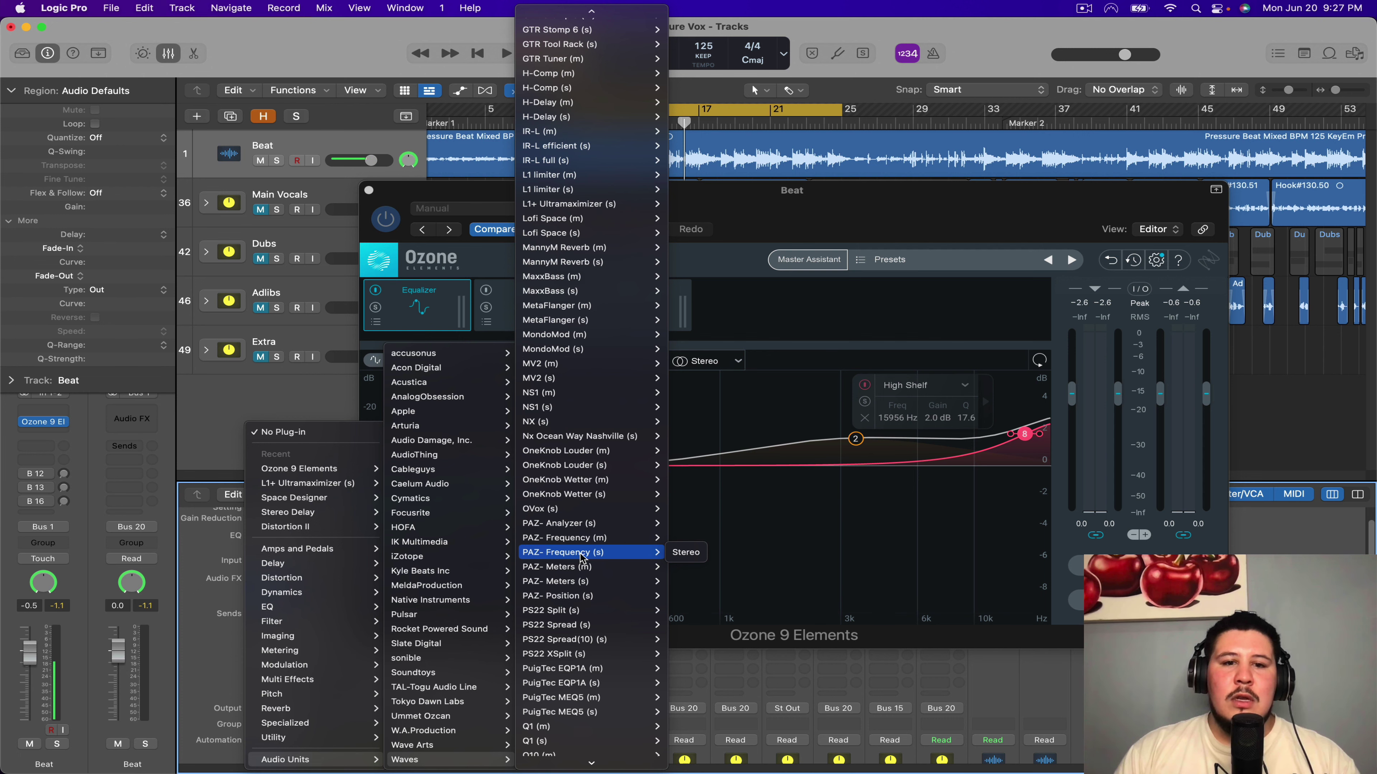
{"action": "scroll", "coordinate": [628, 623], "scroll_direction": "down", "scroll_amount": 8}
{"action": "mouse_move", "coordinate": [630, 688]}
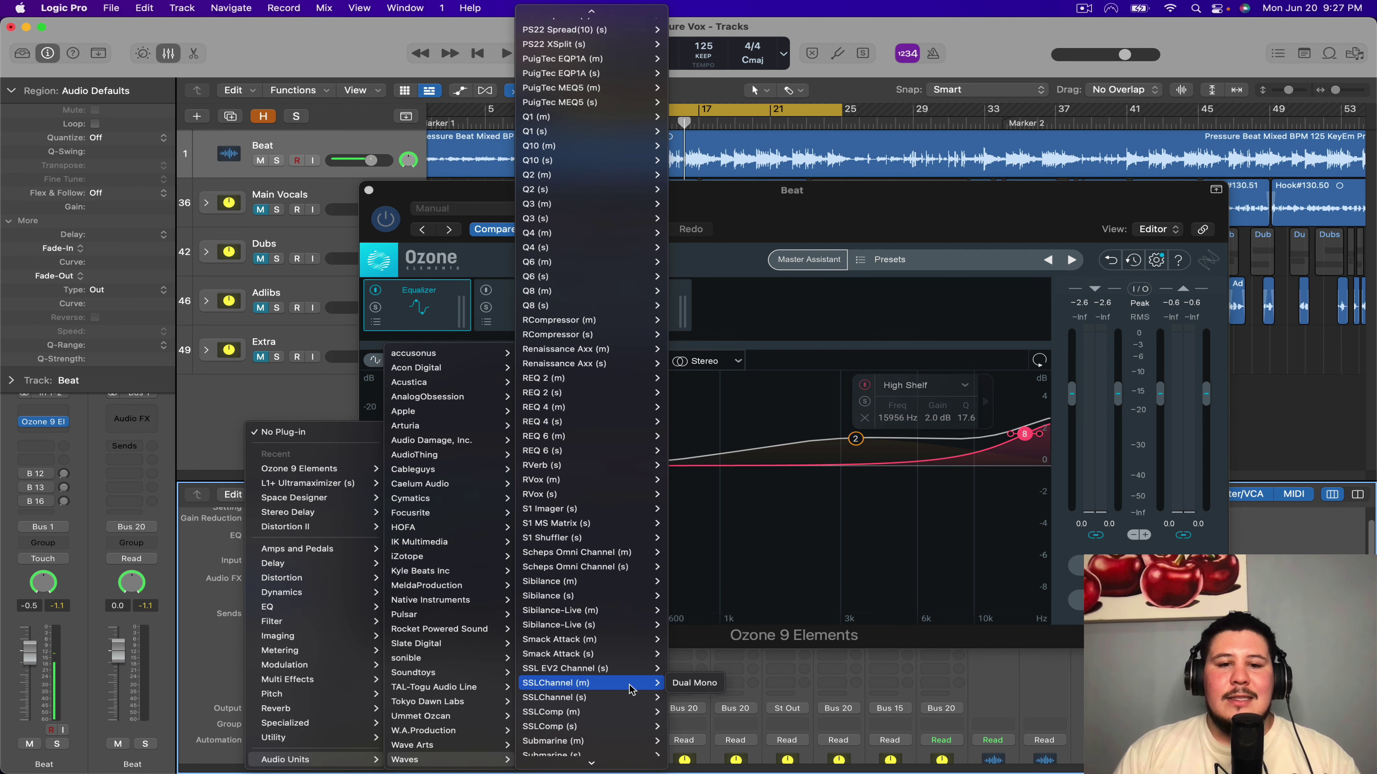
{"action": "left_click", "coordinate": [800, 584]}
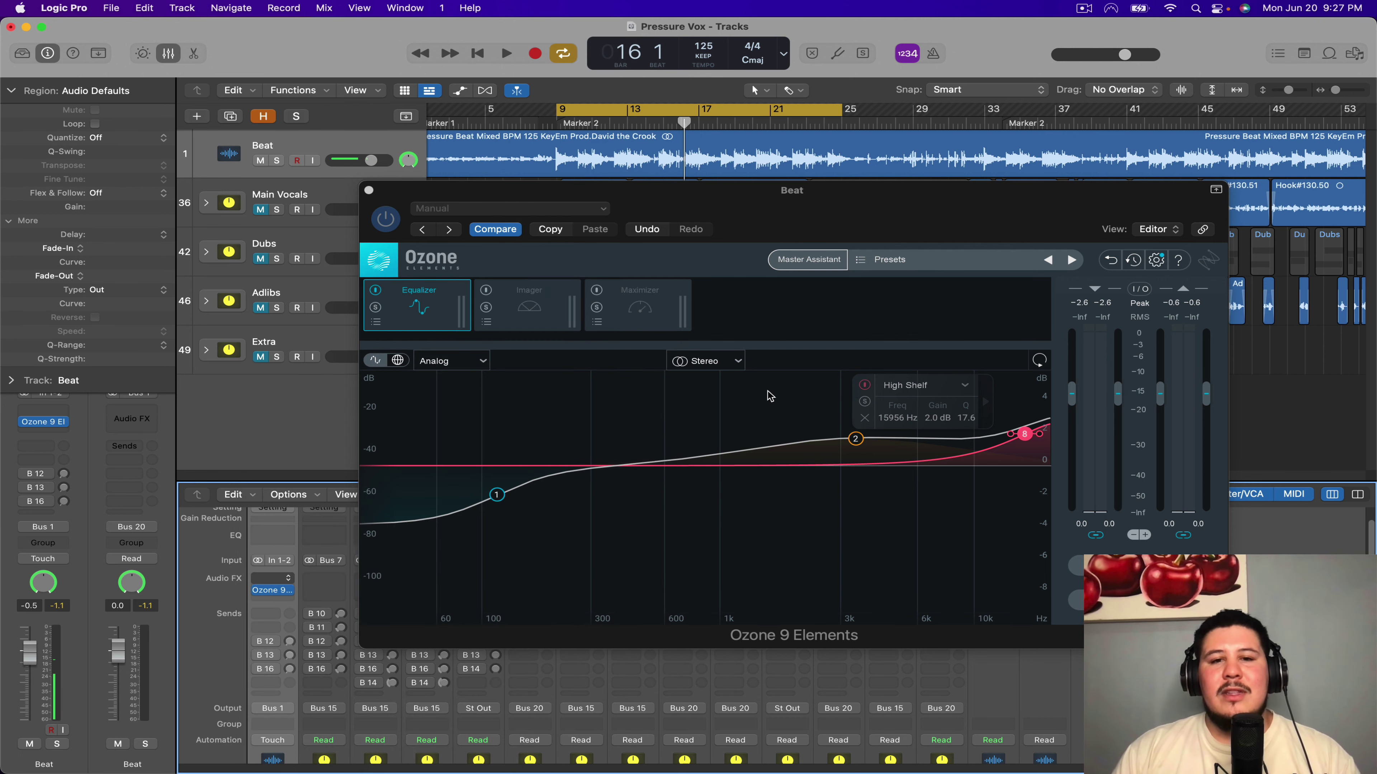
{"action": "left_click", "coordinate": [757, 335]}
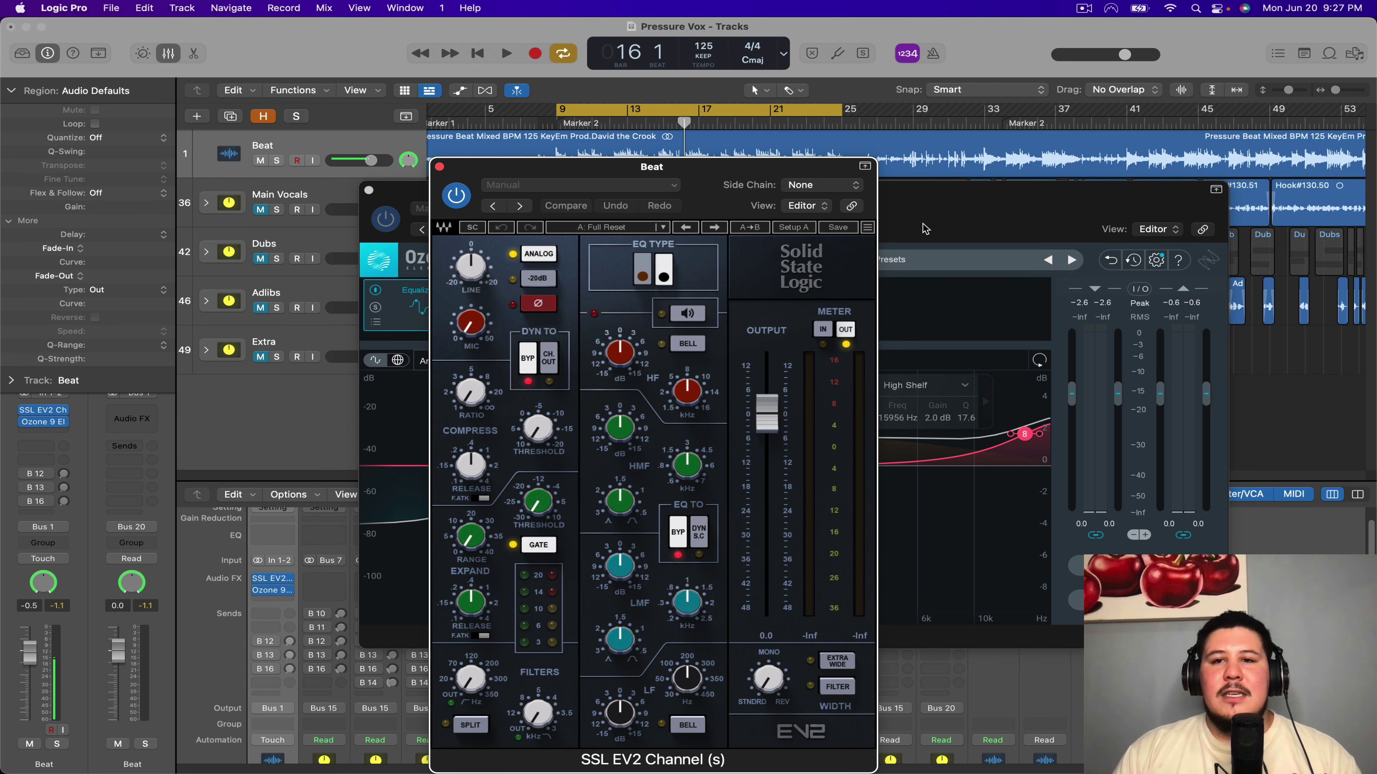
Rearrange the Ozone and SSL EV2 Channel windows, select Ozone's high shelf band for reference, and return to the SSL EV2 Channel
{"action": "left_click_drag", "start_coordinate": [924, 228], "coordinate": [935, 217]}
{"action": "left_click", "coordinate": [673, 165]}
{"action": "left_click_drag", "start_coordinate": [755, 183], "coordinate": [698, 140]}
{"action": "left_click", "coordinate": [1036, 425]}
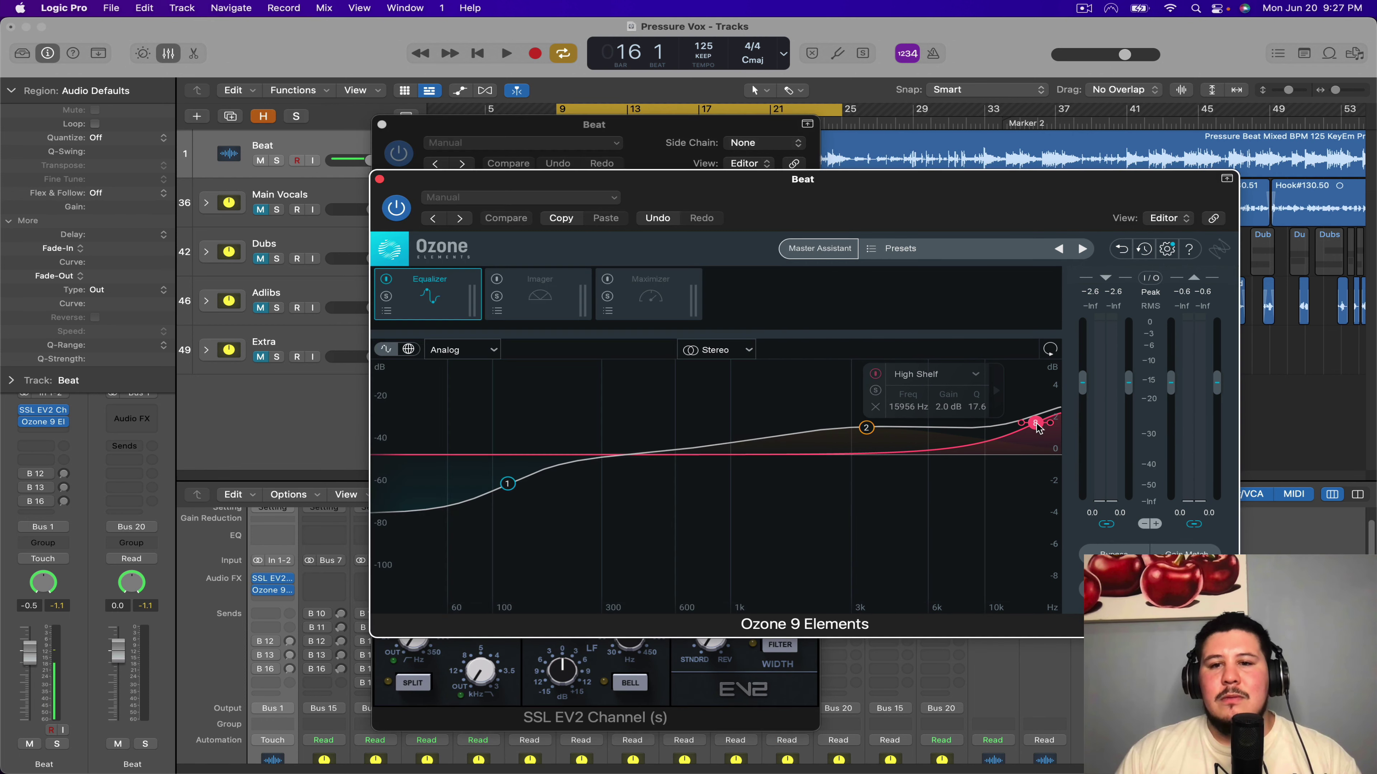
{"action": "left_click", "coordinate": [636, 146]}
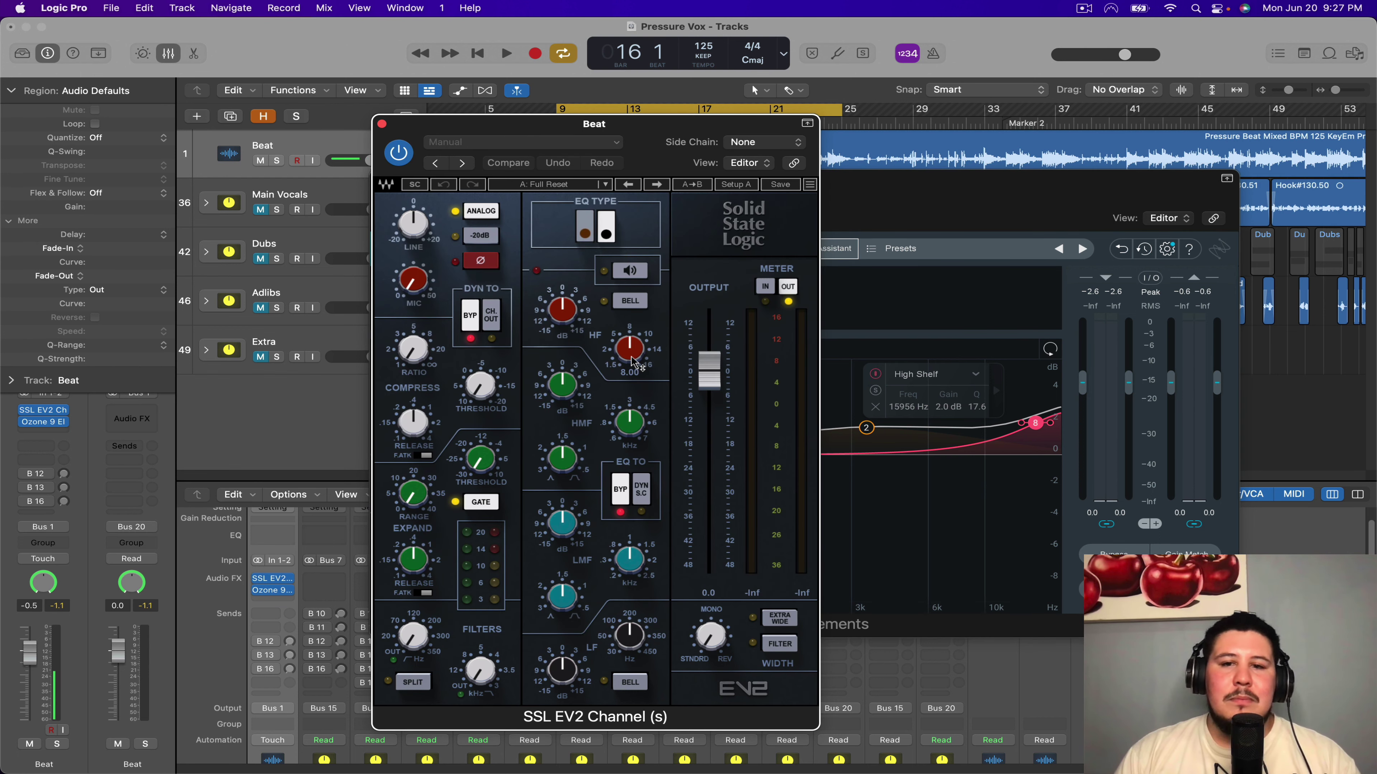
Set the SSL EV2 Channel's HF band to about 15.96 kHz with a slight boost, and reset Ozone's high shelf gain to 0 dB
{"action": "scroll", "coordinate": [634, 363], "scroll_direction": "up", "scroll_amount": 10}
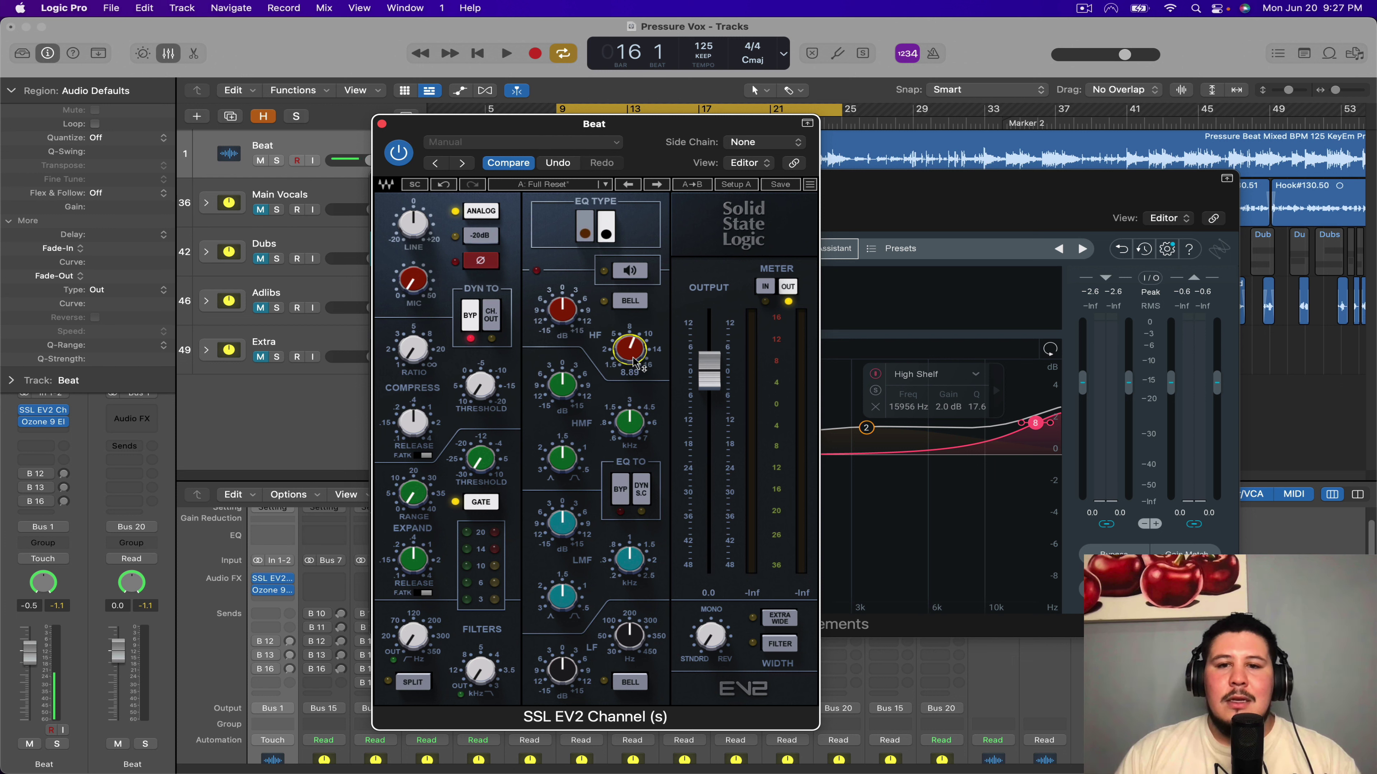
{"action": "scroll", "coordinate": [636, 363], "scroll_direction": "up", "scroll_amount": 1}
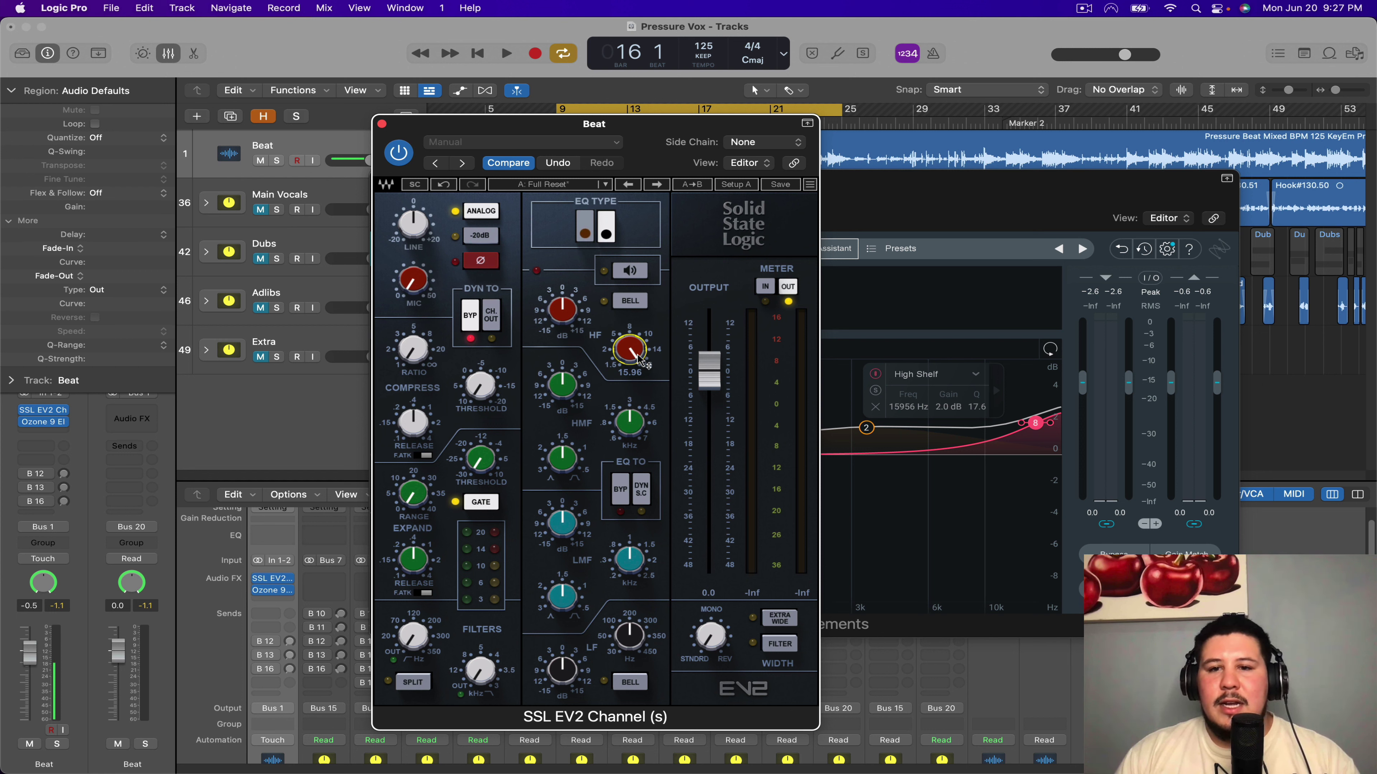
{"action": "scroll", "coordinate": [709, 375], "scroll_direction": "up", "scroll_amount": 1}
{"action": "left_click", "coordinate": [635, 357]}
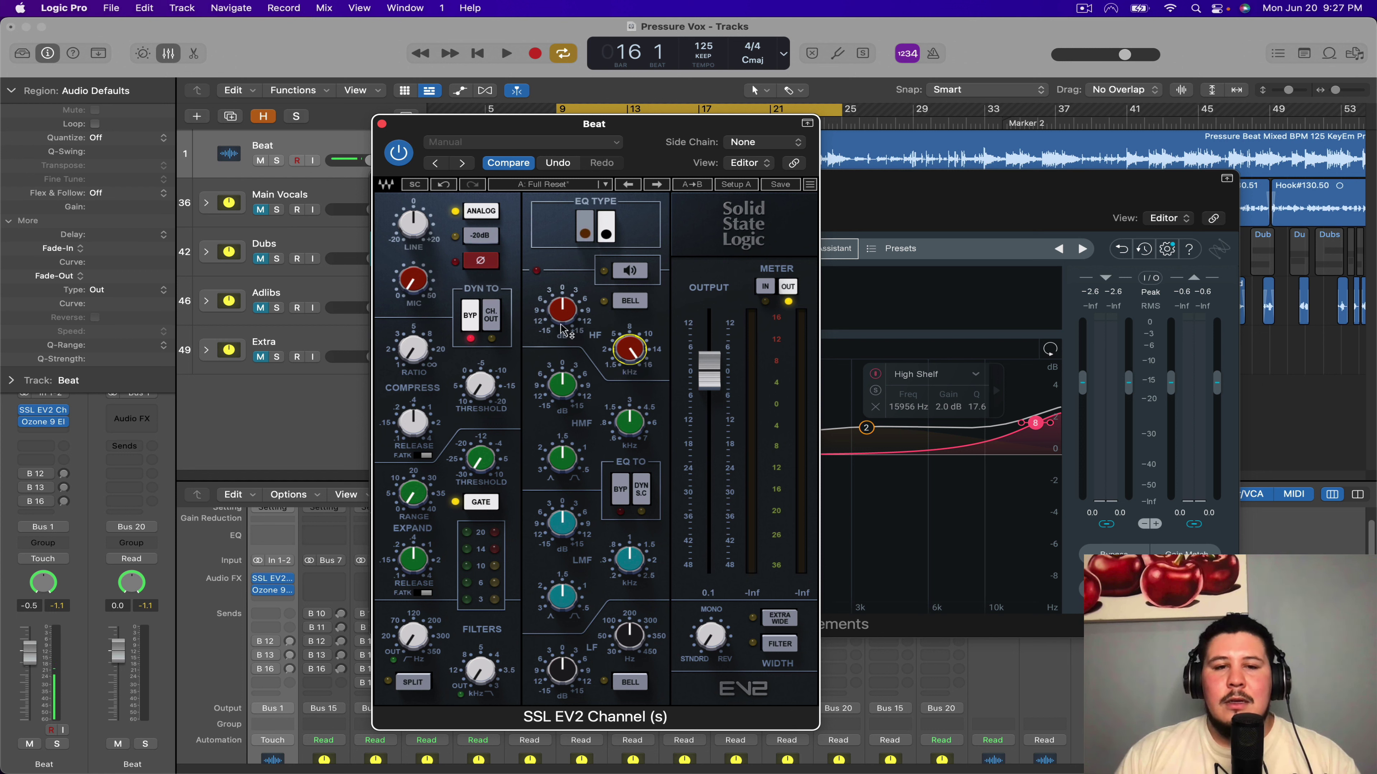
{"action": "left_click", "coordinate": [564, 313]}
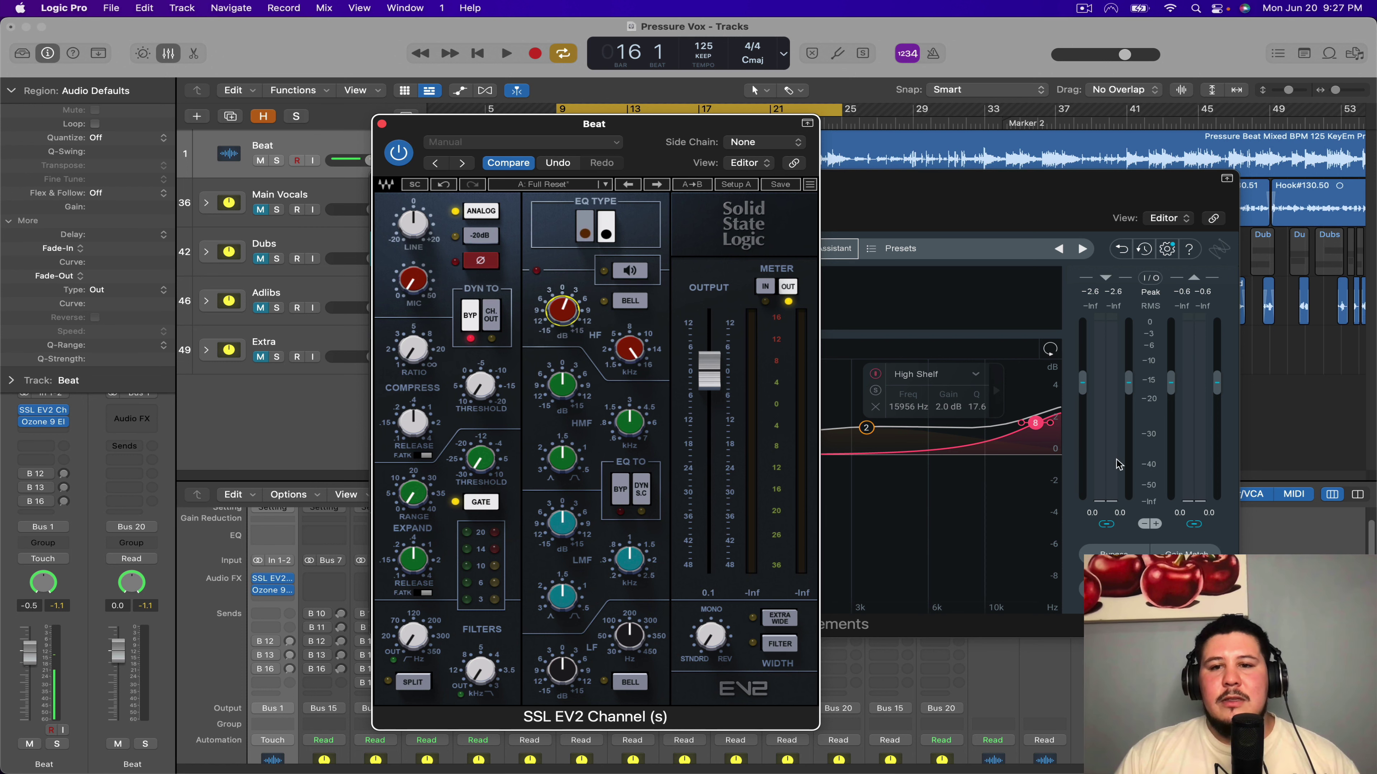
{"action": "double_click", "coordinate": [1038, 425]}
{"action": "left_click", "coordinate": [660, 131]}
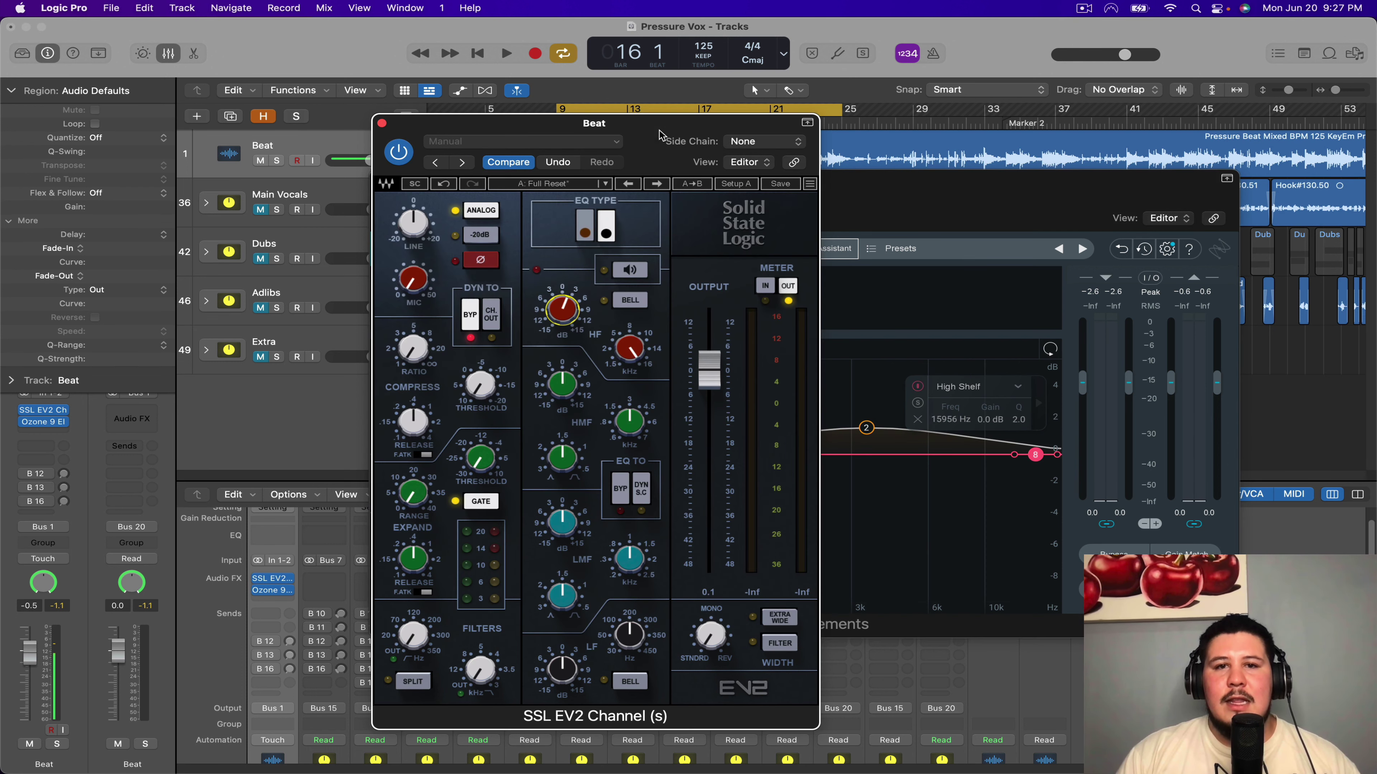
{"action": "left_click_drag", "start_coordinate": [566, 320], "coordinate": [566, 313]}
Play the beat and compare it with the SSL EV2 Channel bypassed and active, ending with it active and playback stopped
{"action": "key", "text": "space"}
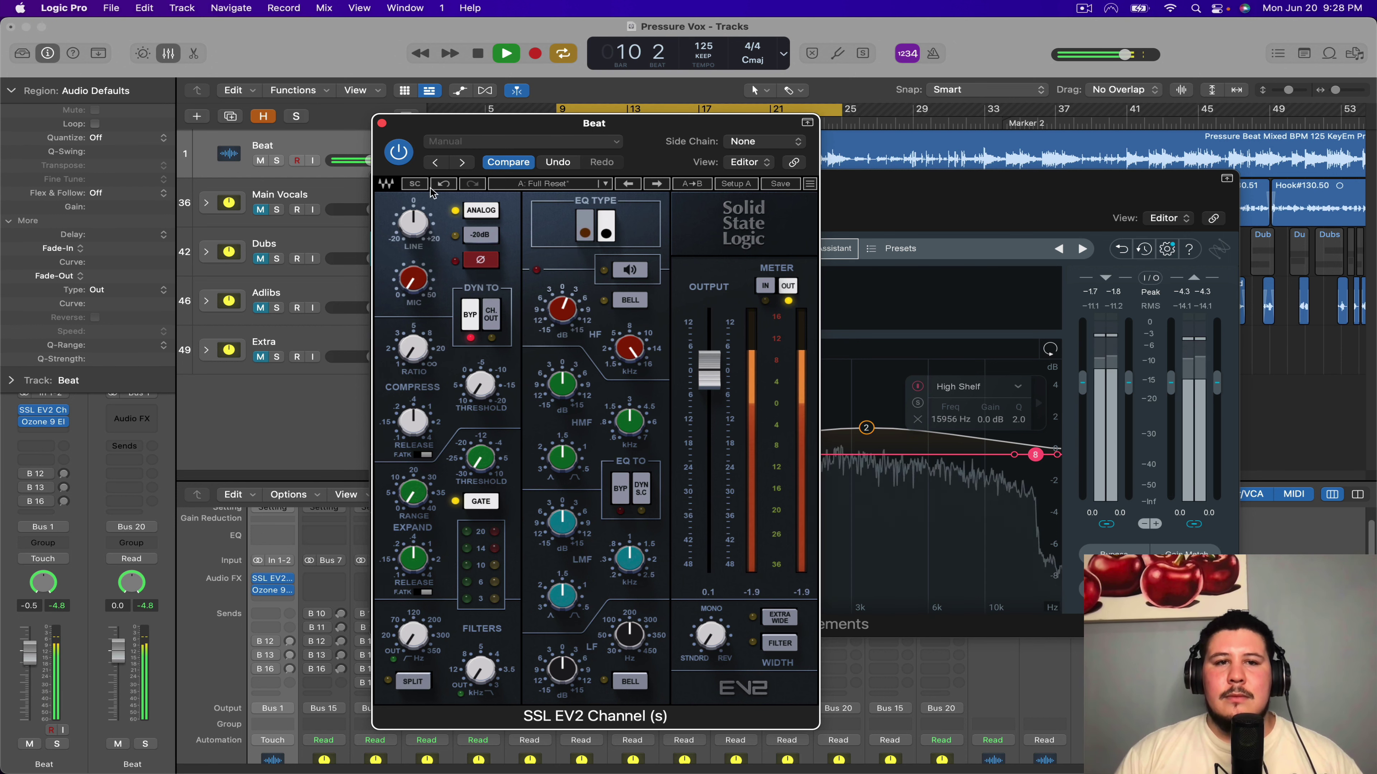
{"action": "left_click", "coordinate": [405, 158]}
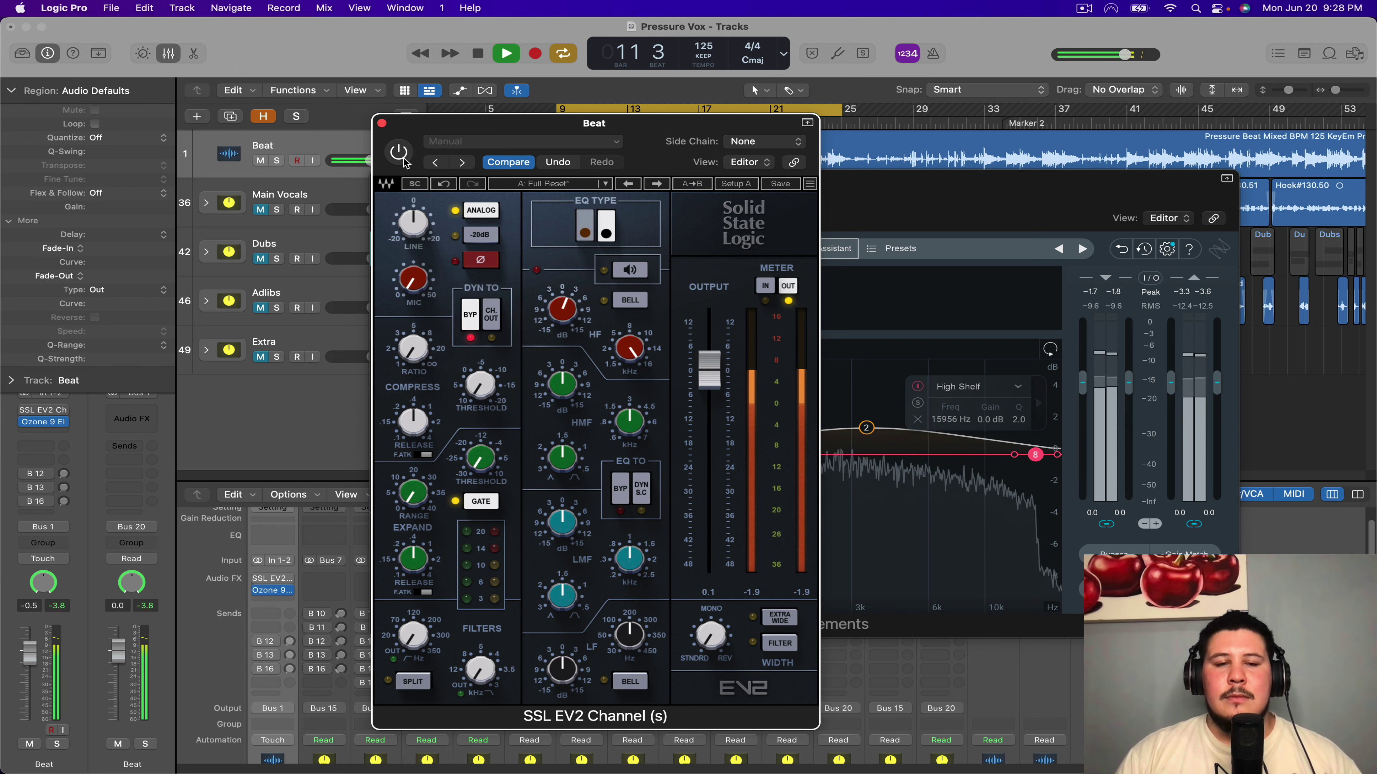
{"action": "left_click", "coordinate": [399, 153]}
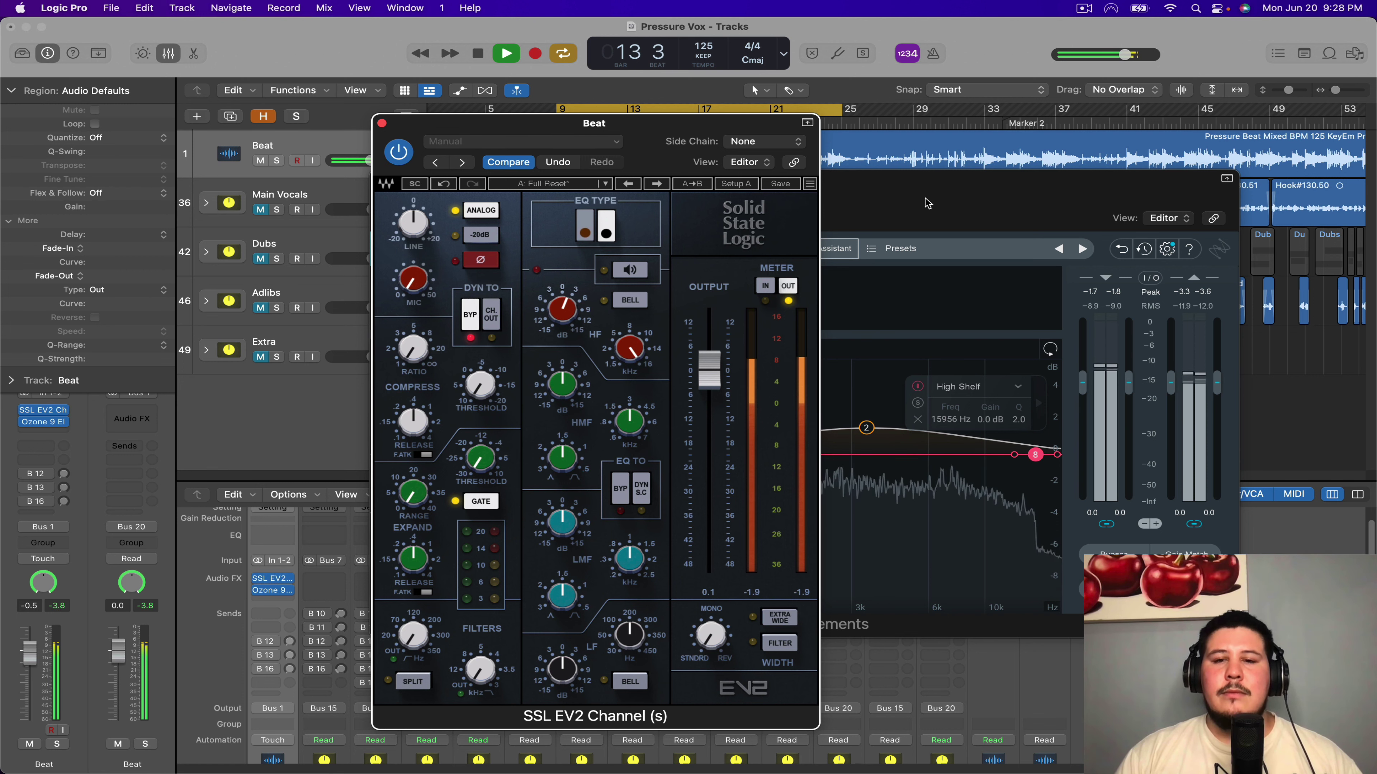
{"action": "key", "text": "space"}
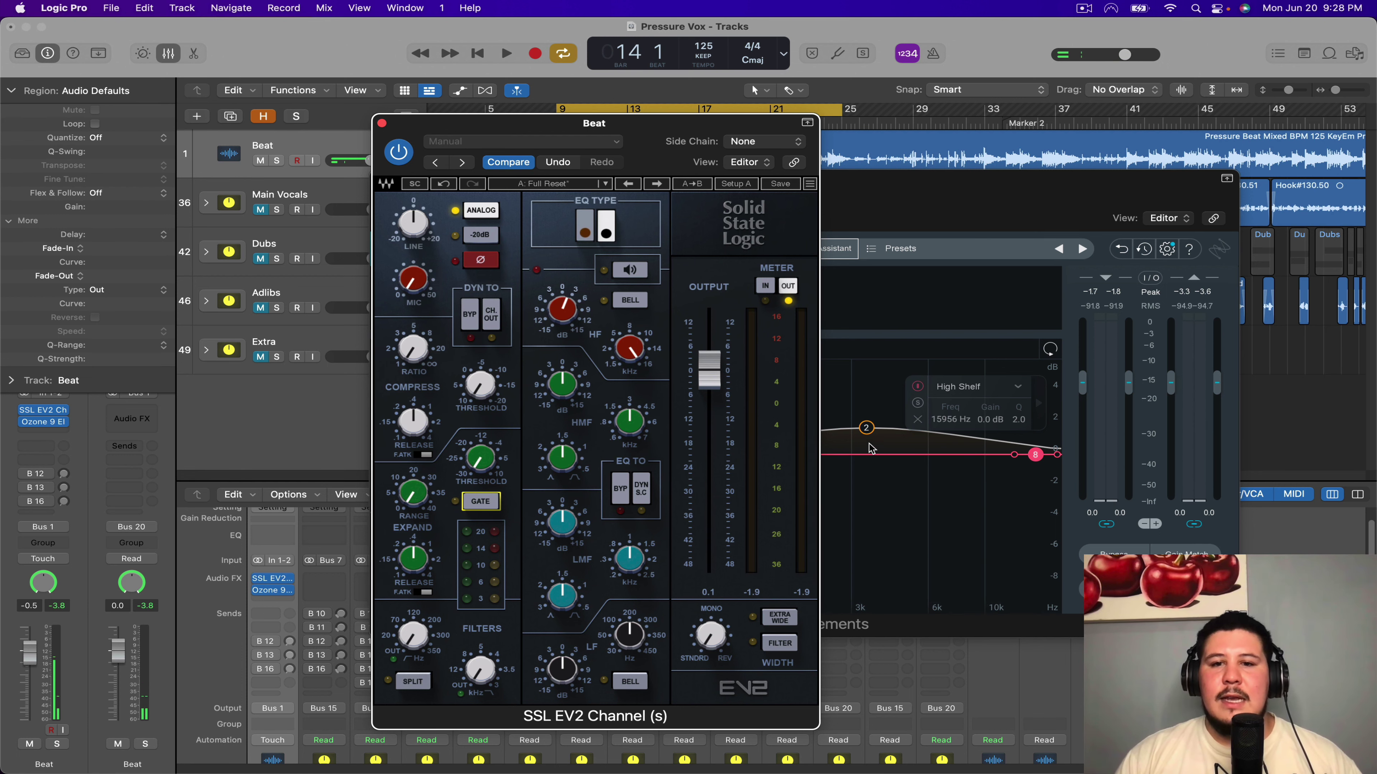
Using Ozone's 3478 Hz bell band as reference, match the SSL EV2 Channel's HMF frequency and adjust its Q
{"action": "left_click", "coordinate": [866, 481]}
{"action": "left_click_drag", "start_coordinate": [637, 155], "coordinate": [475, 138]}
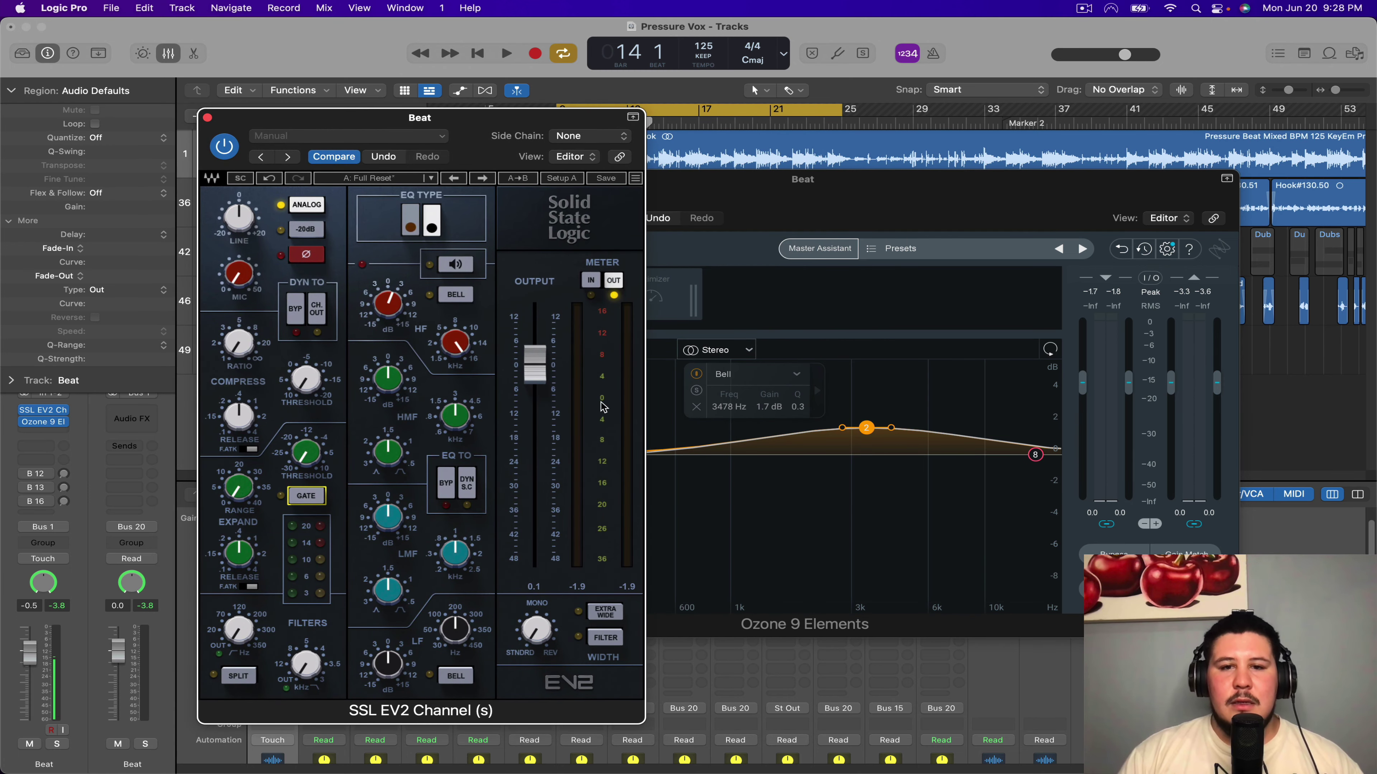
{"action": "mouse_move", "coordinate": [461, 419]}
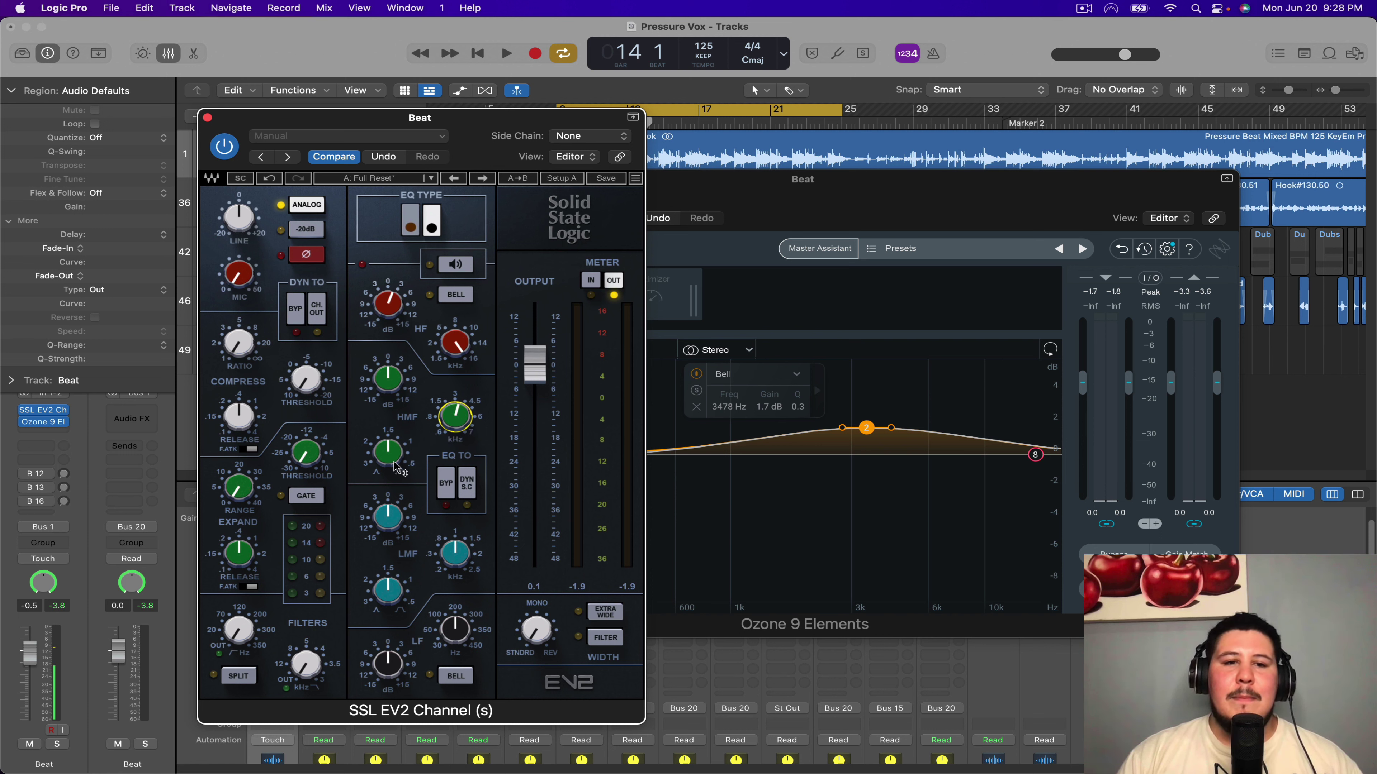
{"action": "left_click_drag", "start_coordinate": [395, 466], "coordinate": [407, 461]}
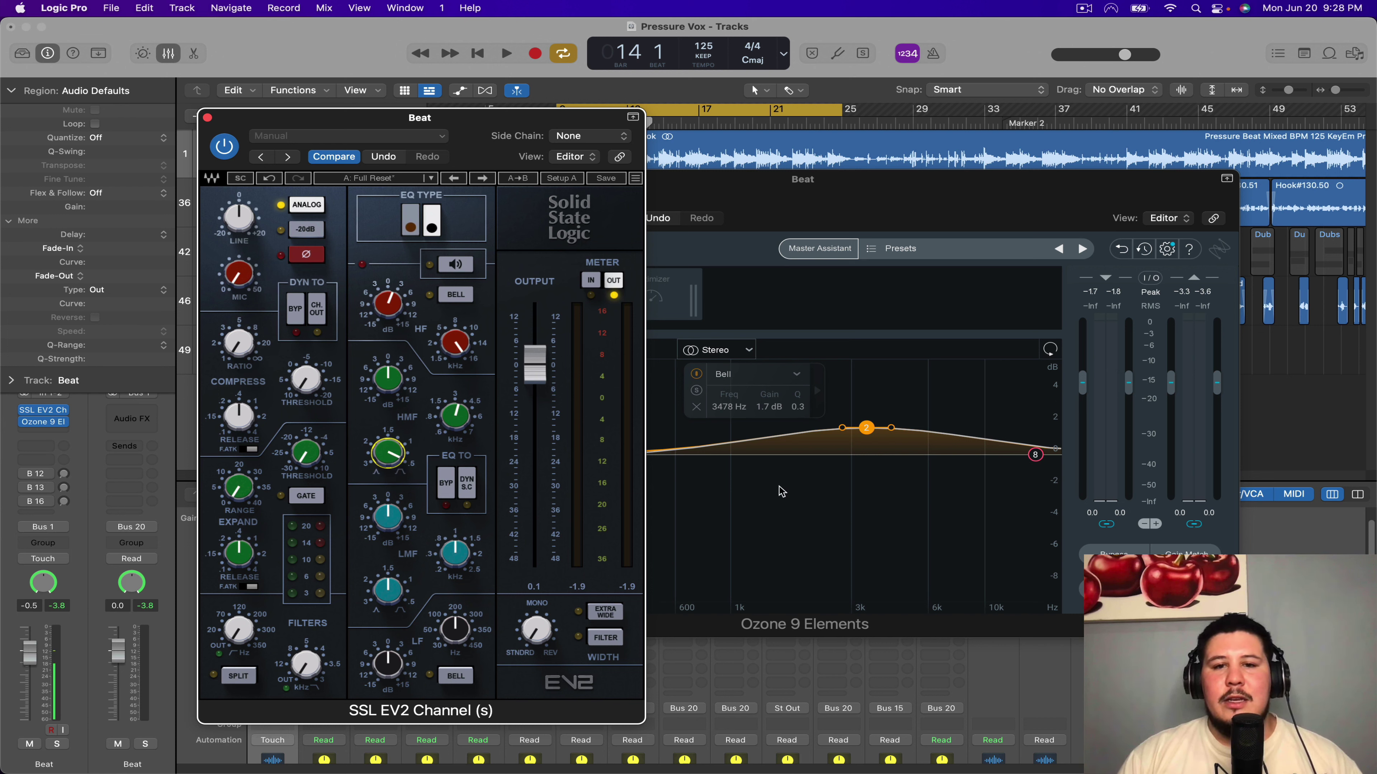
Reset Ozone's bell gain to 0 dB, and set a slight HMF boost on the SSL EV2 Channel while the beat plays
{"action": "double_click", "coordinate": [865, 430]}
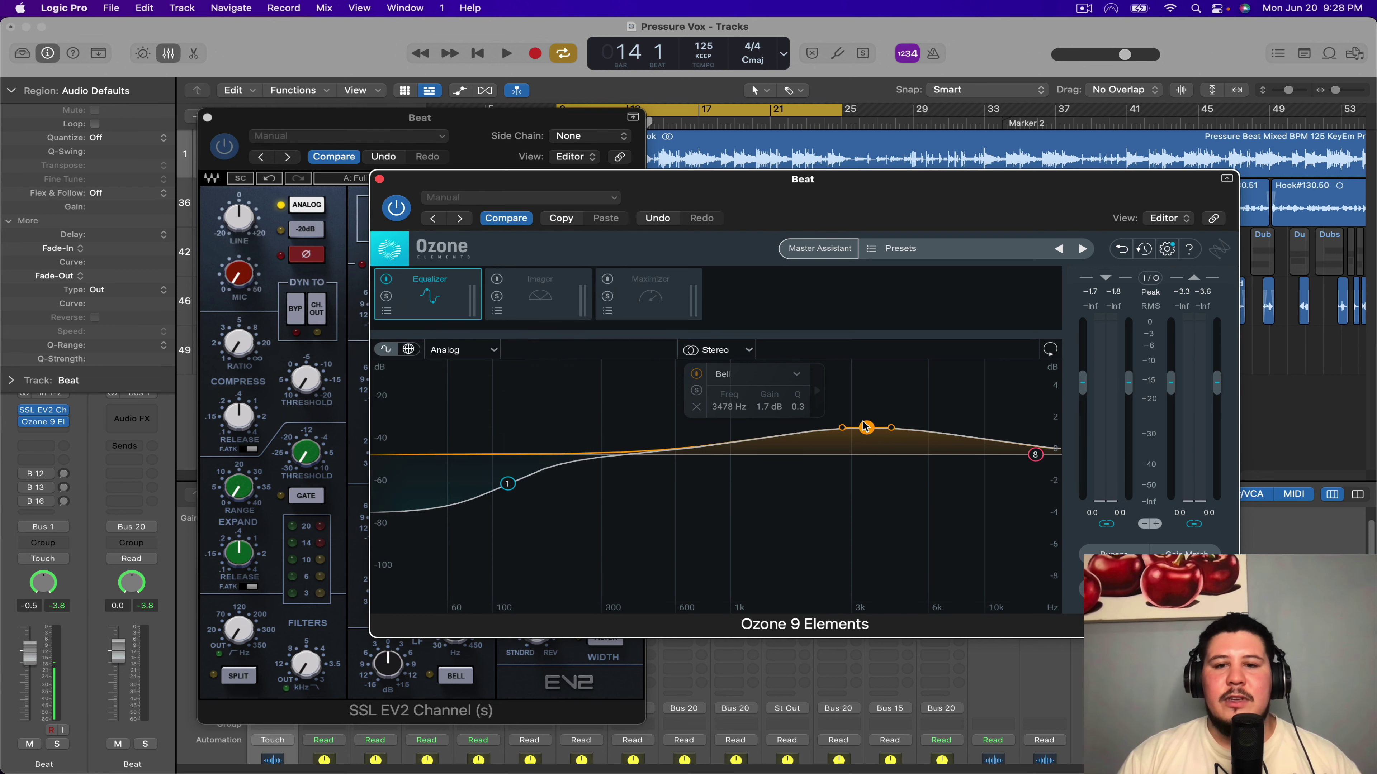
{"action": "left_click", "coordinate": [455, 135]}
{"action": "left_click", "coordinate": [390, 386]}
{"action": "key", "text": "space"}
{"action": "scroll", "coordinate": [391, 382], "scroll_direction": "up", "scroll_amount": 10}
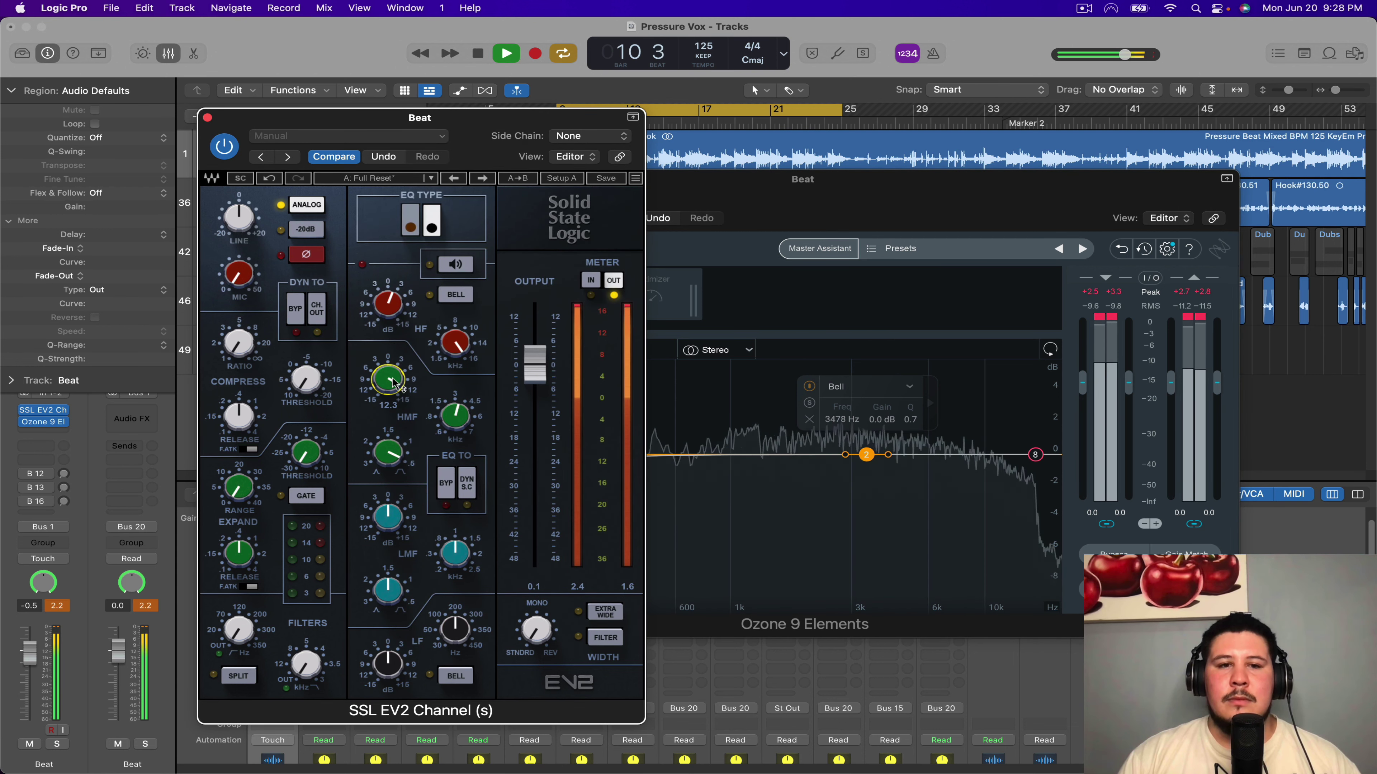
{"action": "scroll", "coordinate": [395, 385], "scroll_direction": "down", "scroll_amount": 8}
{"action": "key", "text": "space"}
Listen to the beat with the SSL EV2 Channel bypassed, and again with it switched back on
{"action": "left_click", "coordinate": [226, 151]}
{"action": "key", "text": "space"}
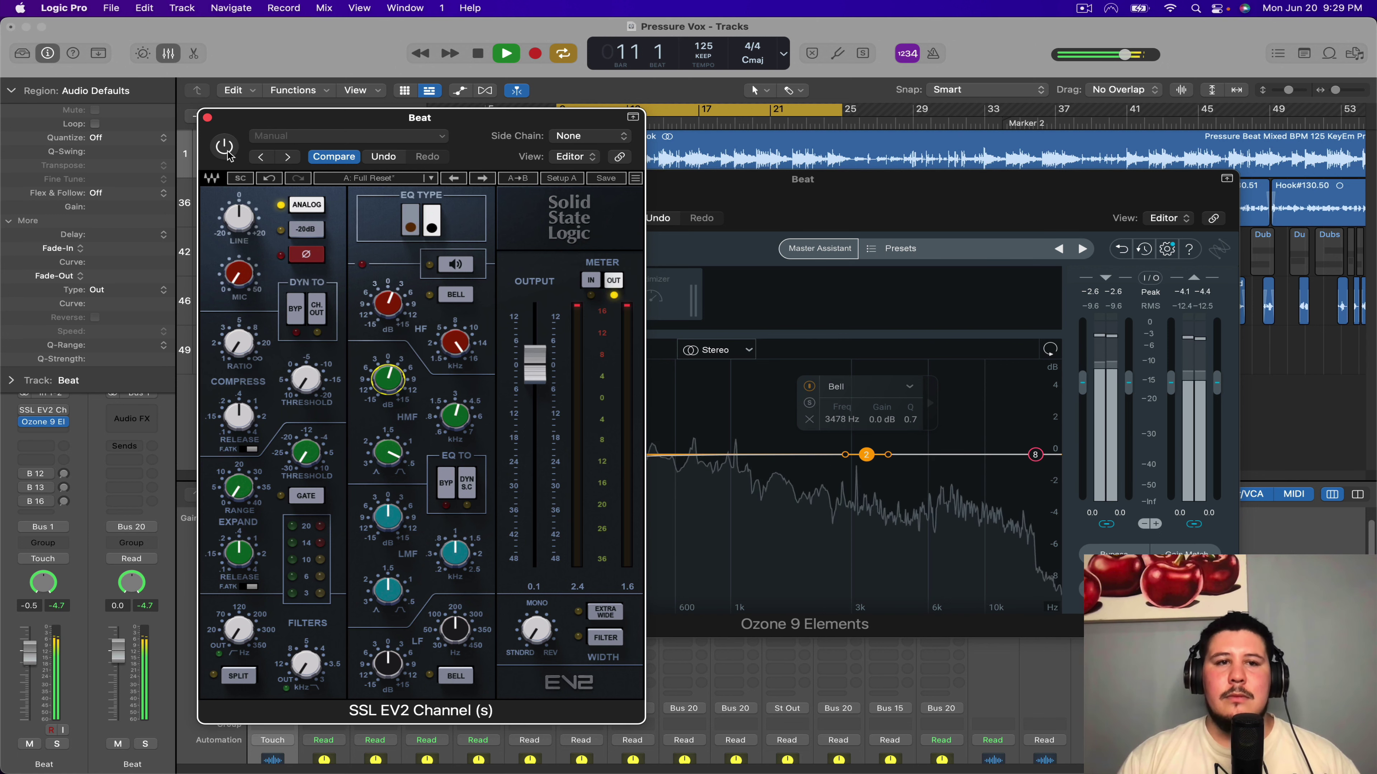
{"action": "key", "text": "space"}
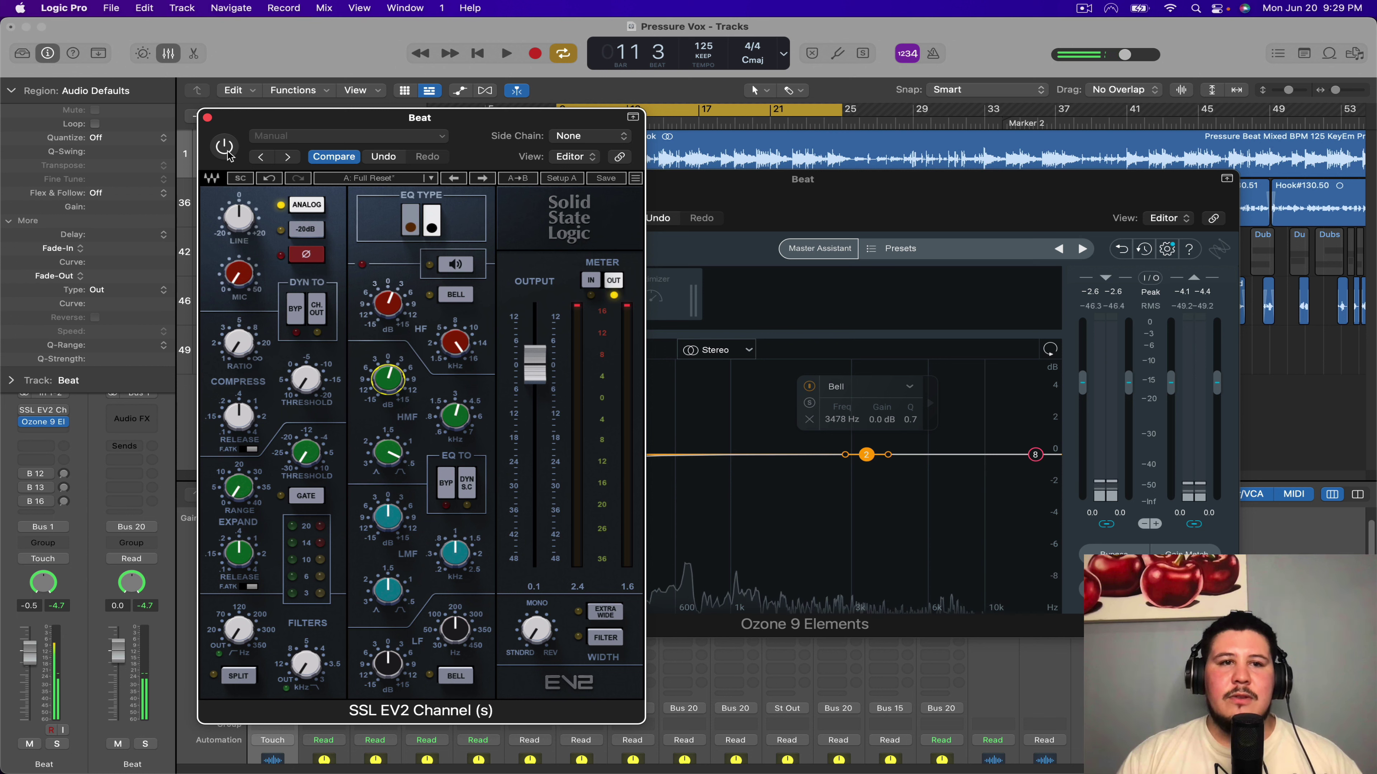
{"action": "left_click", "coordinate": [224, 147]}
{"action": "key", "text": "space"}
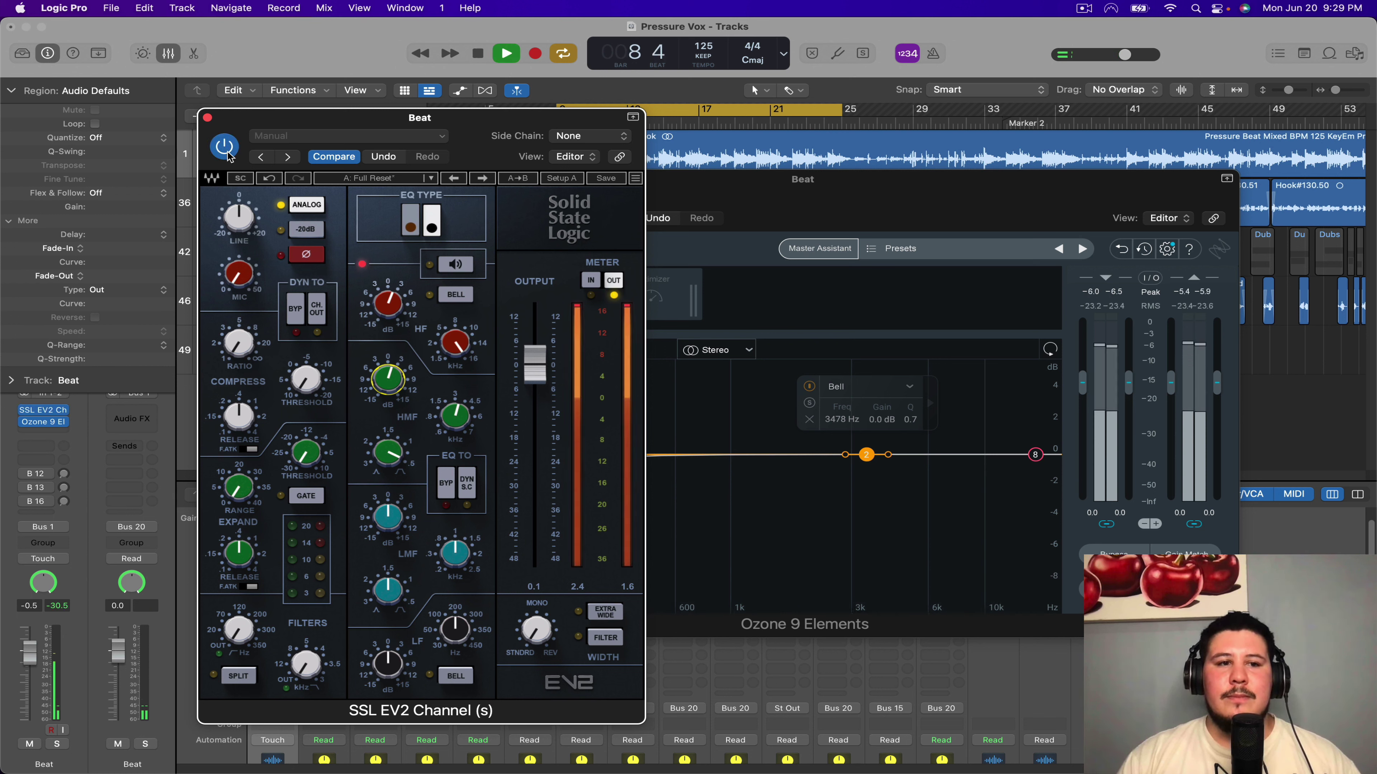
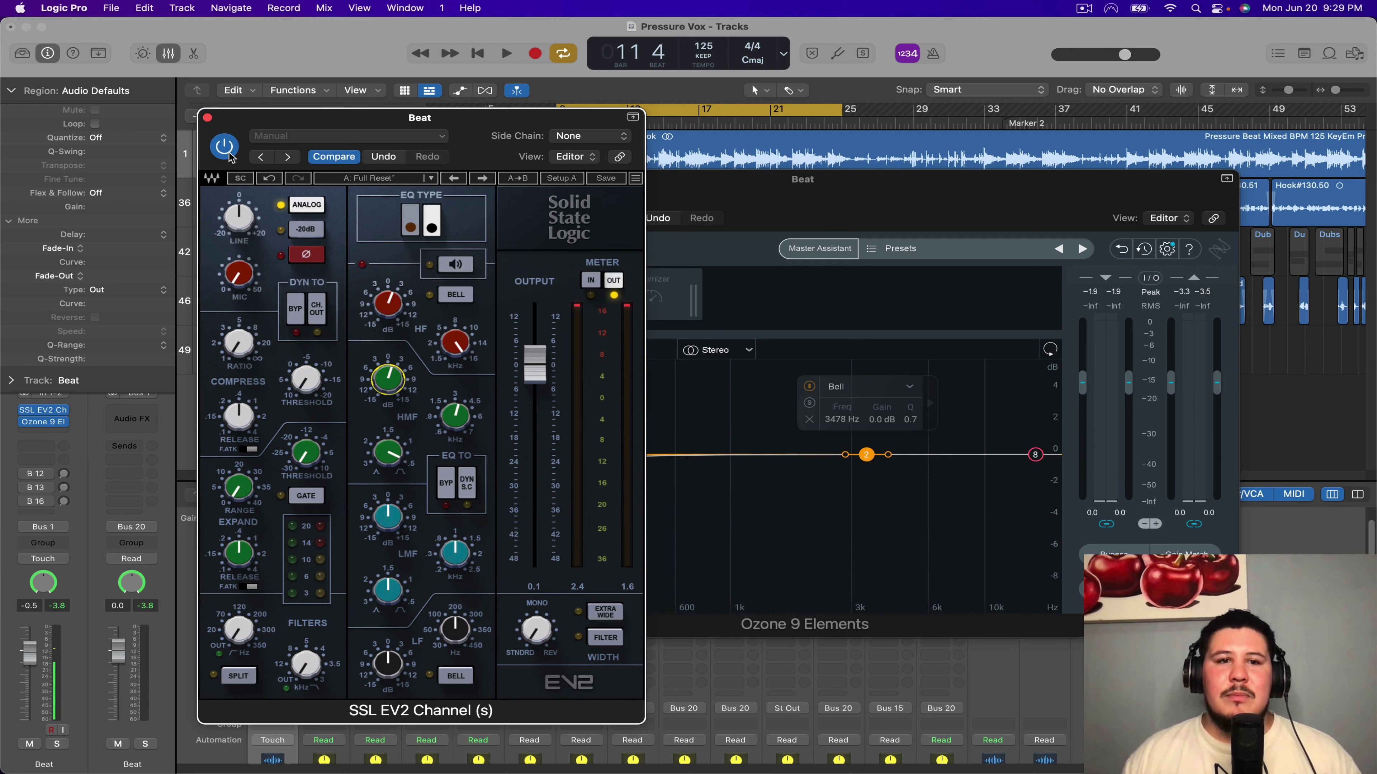
Select Ozone's low shelf band to check its settings, and close the SSL EV2 Channel window
{"action": "left_click", "coordinate": [854, 239]}
{"action": "left_click", "coordinate": [507, 483]}
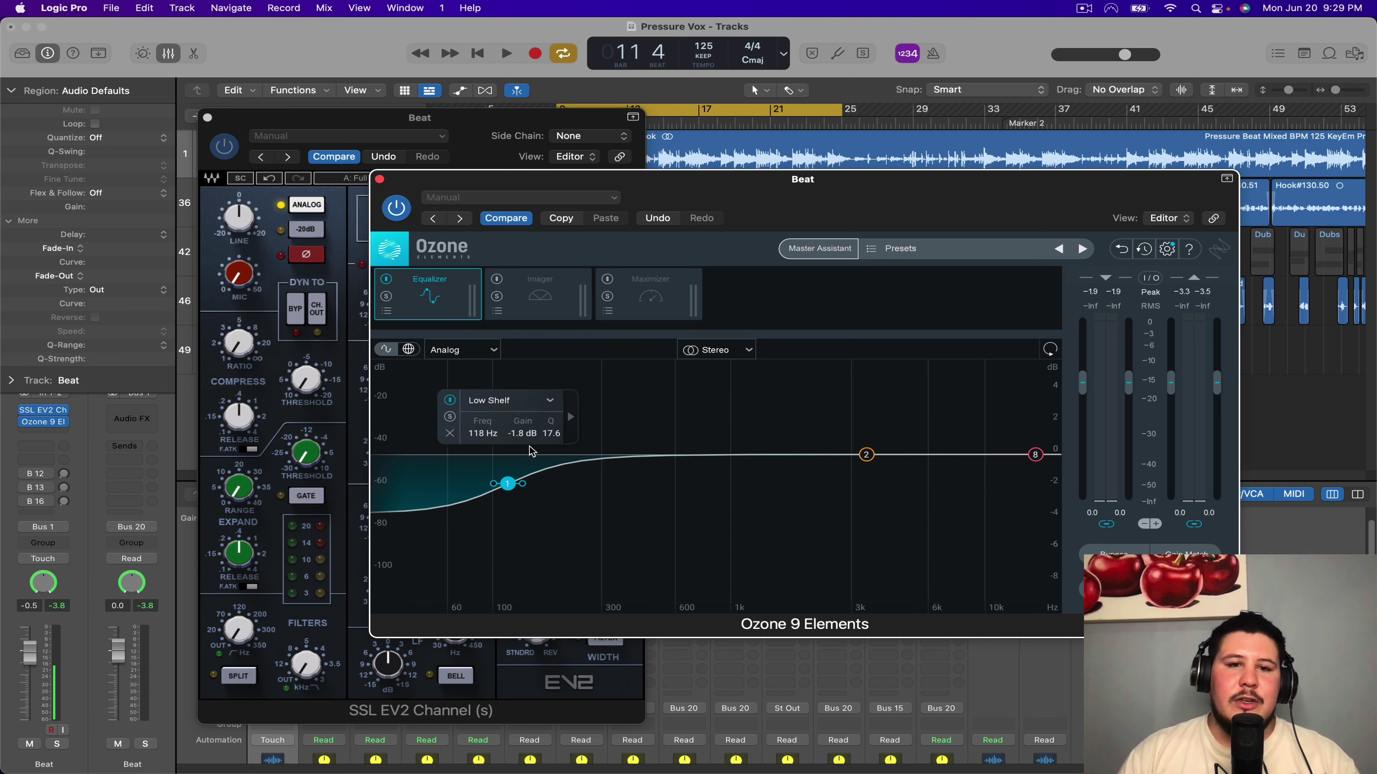
{"action": "left_click", "coordinate": [271, 144]}
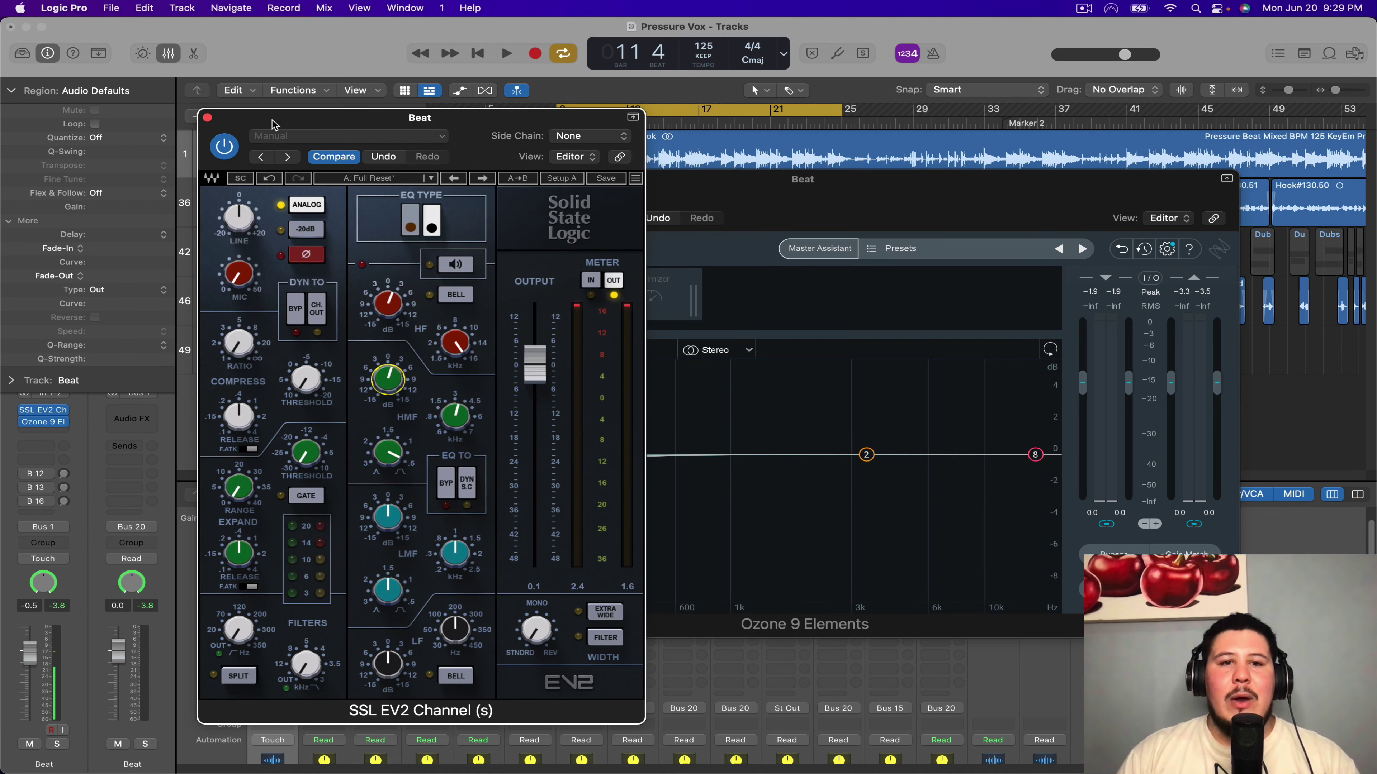
{"action": "left_click", "coordinate": [207, 118]}
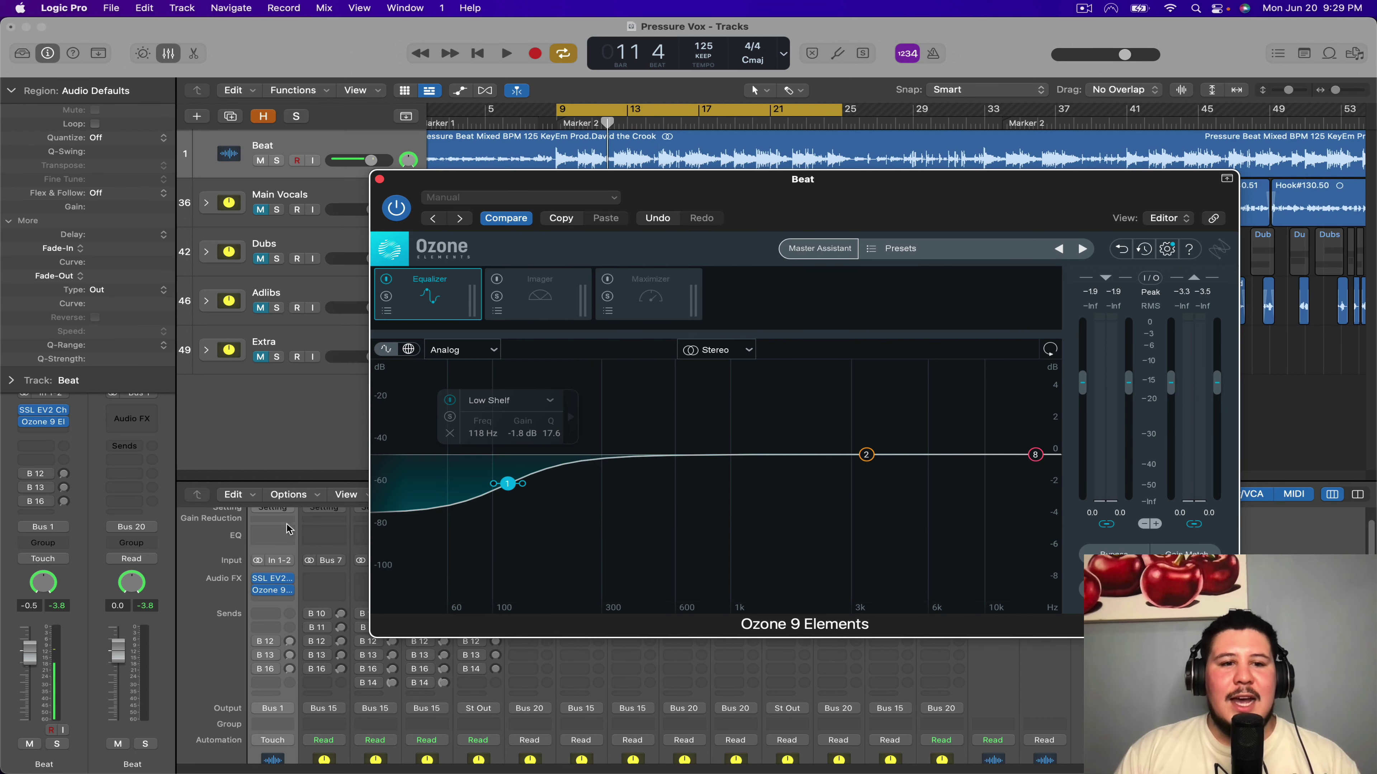
Insert the stereo Waves F6-RTA plug-in between SSL EV2 Channel and Ozone on the Beat channel strip, with Ozone's window closed
{"action": "left_click", "coordinate": [276, 603]}
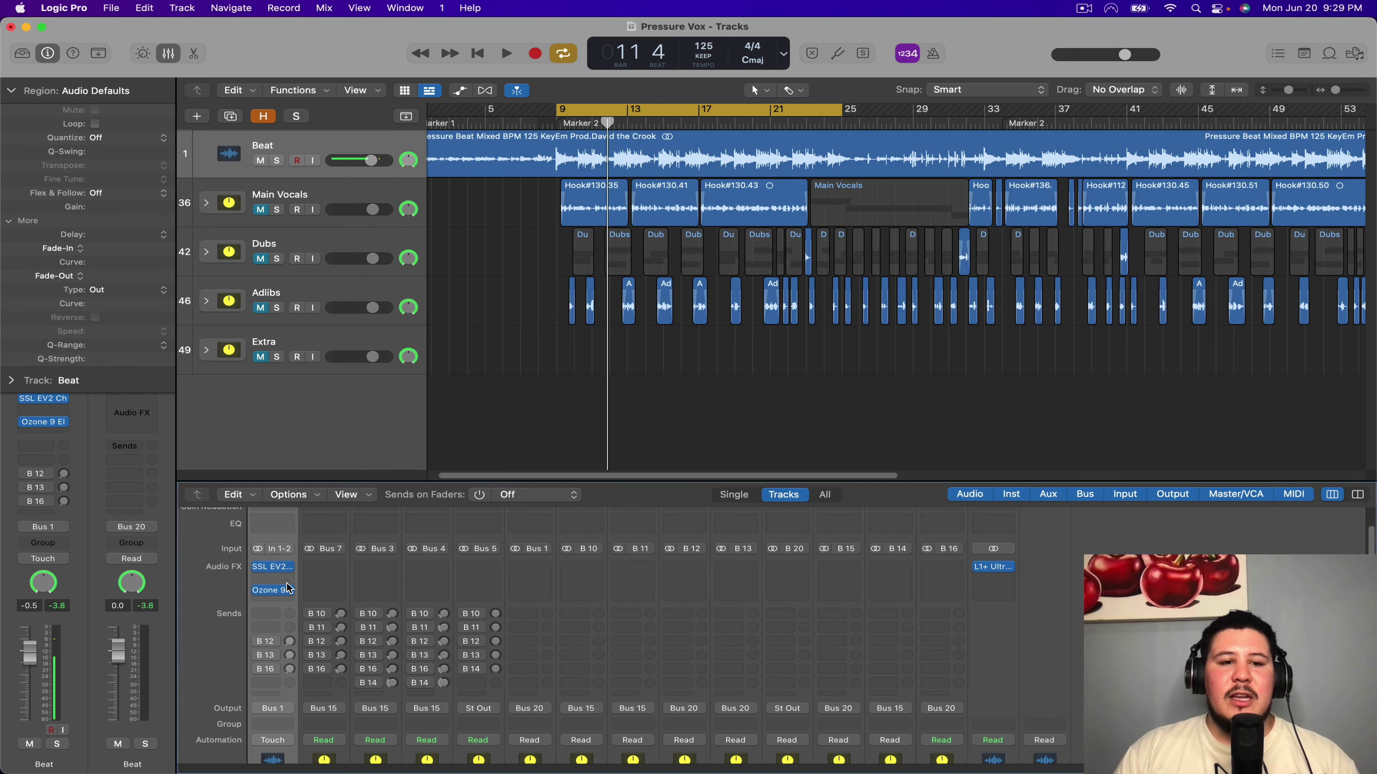
{"action": "mouse_move", "coordinate": [347, 759]}
{"action": "mouse_move", "coordinate": [477, 759]}
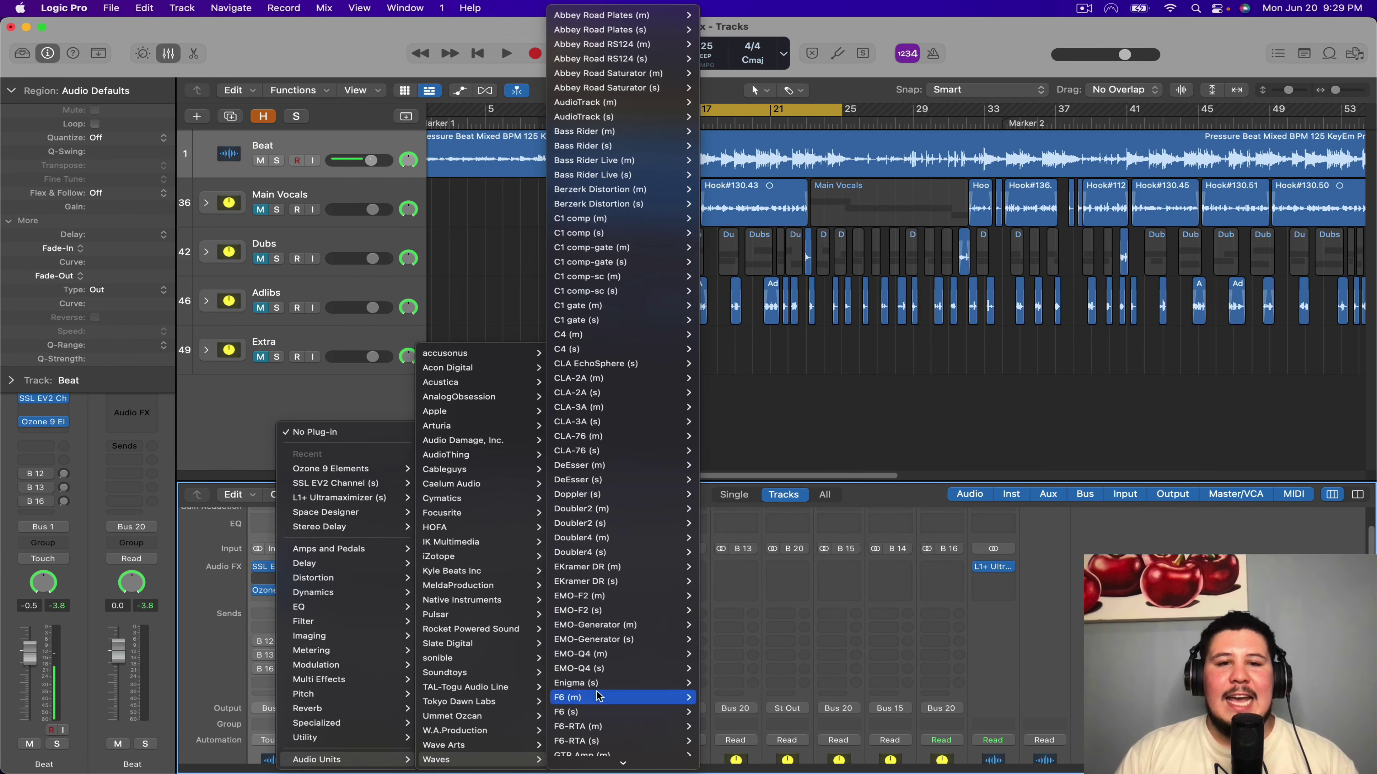
{"action": "mouse_move", "coordinate": [601, 653]}
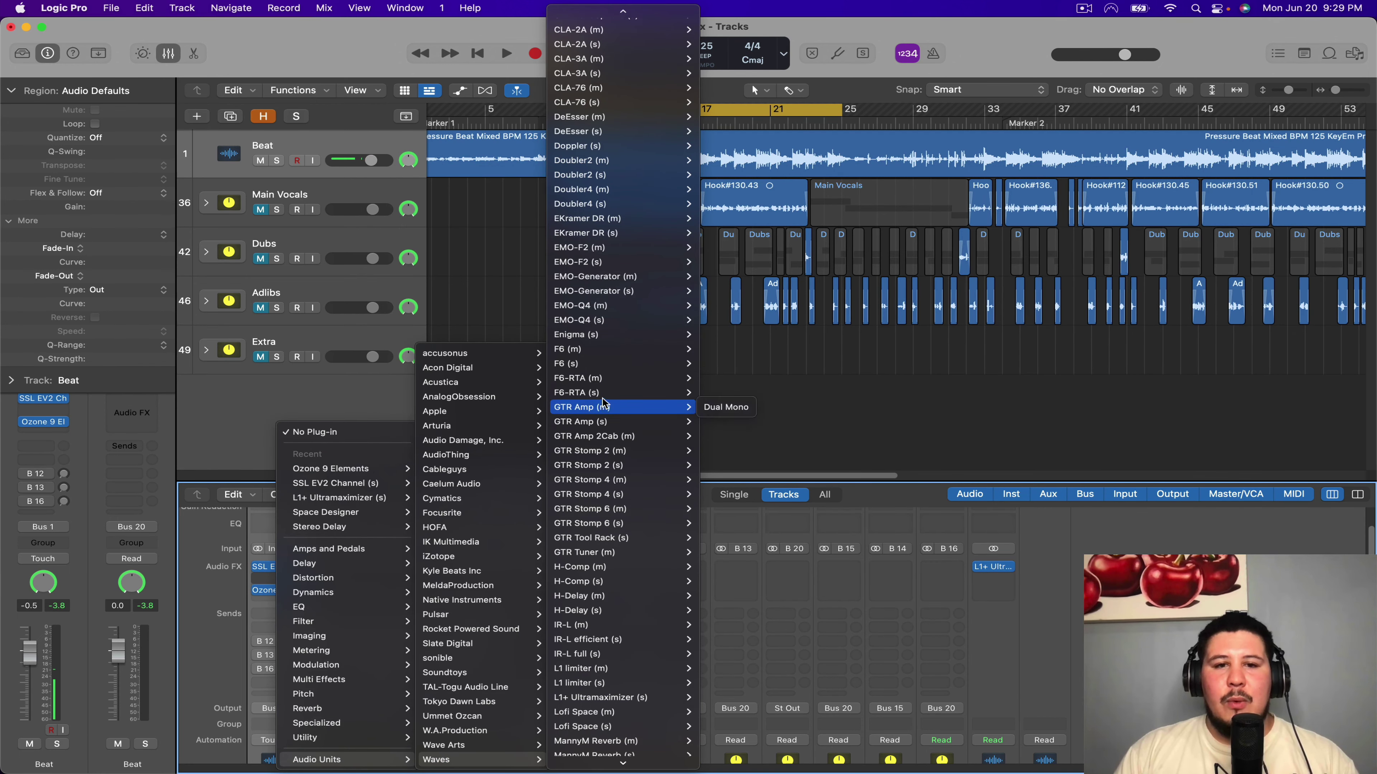
{"action": "key", "text": "Escape"}
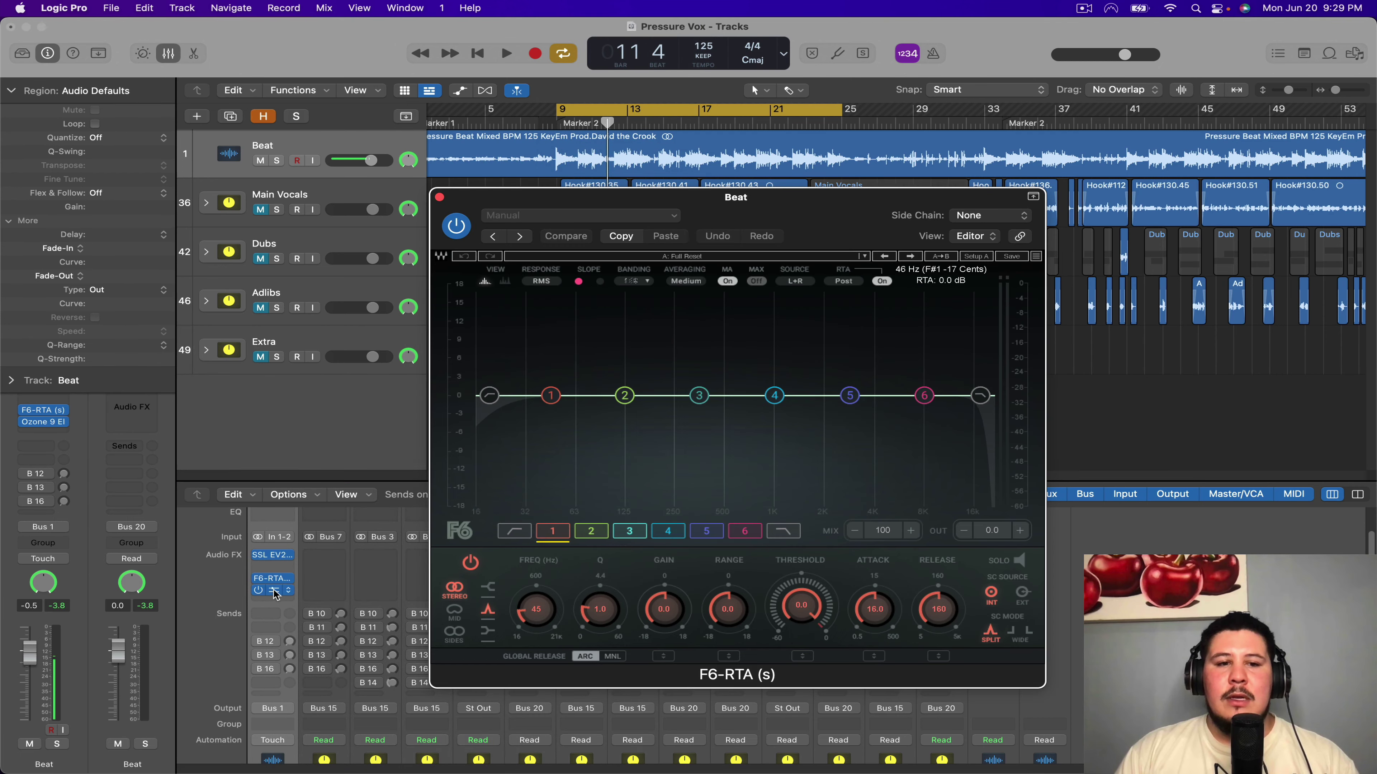
Move F6-RTA directly below SSL EV2 Channel on the Beat strip, and open Ozone 9 Elements beside the F6-RTA window
{"action": "left_click_drag", "start_coordinate": [272, 576], "coordinate": [272, 566]}
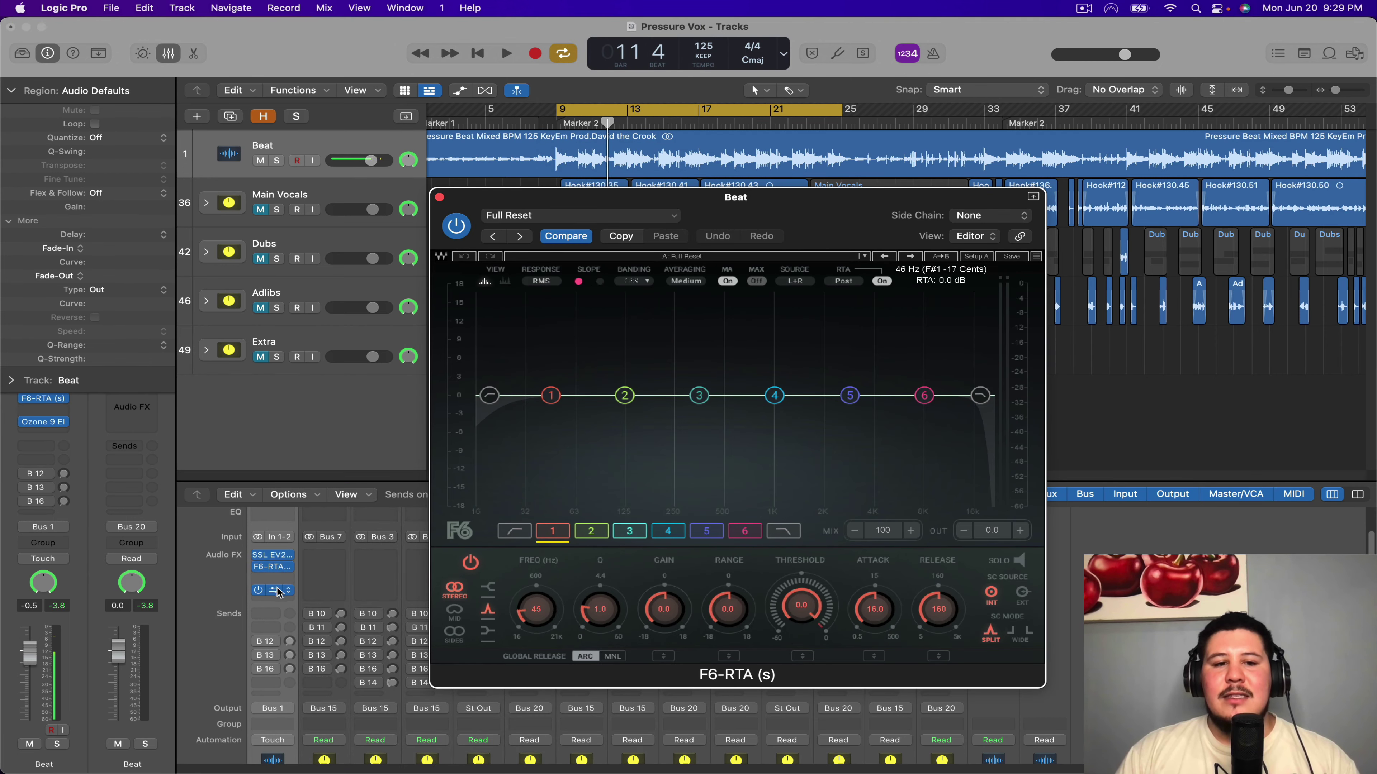
{"action": "left_click", "coordinate": [275, 590]}
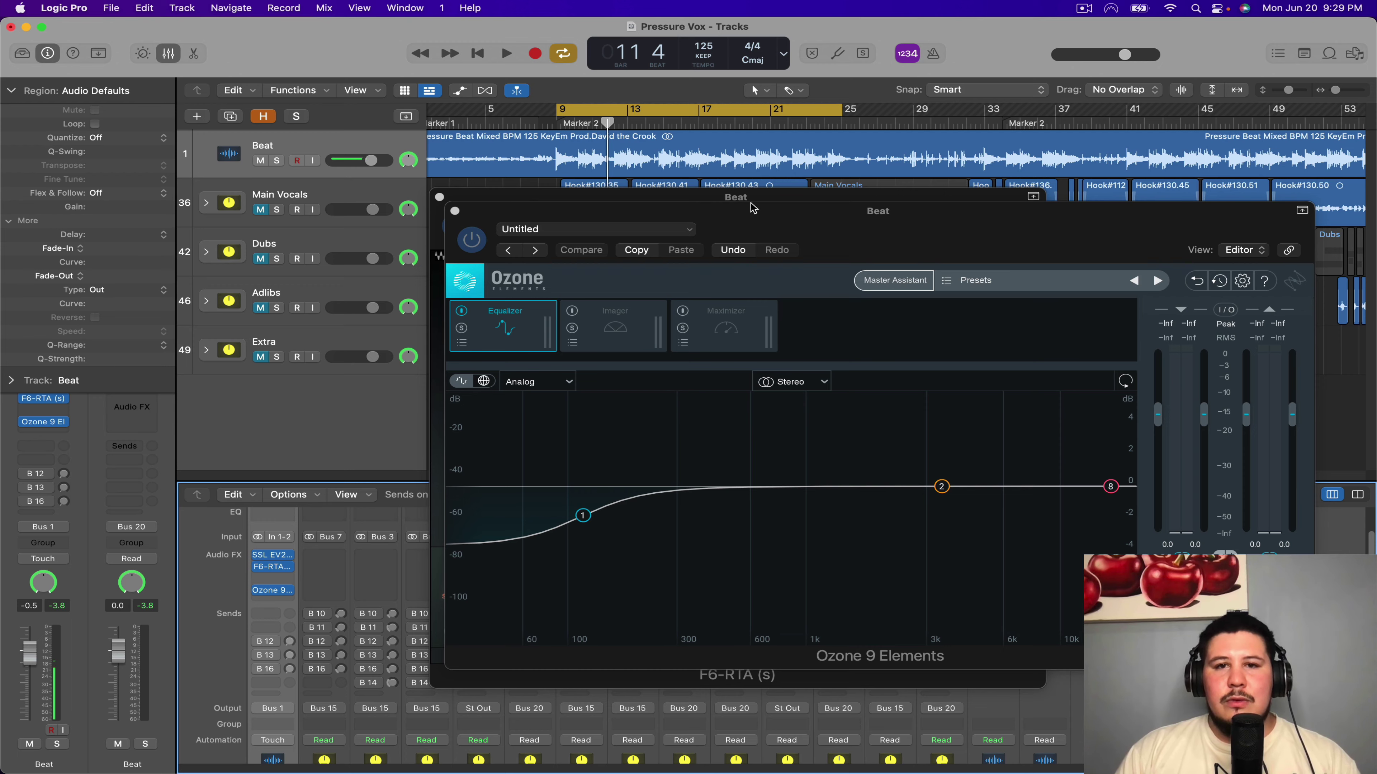
{"action": "left_click_drag", "start_coordinate": [756, 199], "coordinate": [450, 177]}
{"action": "left_click_drag", "start_coordinate": [1023, 245], "coordinate": [1039, 242]}
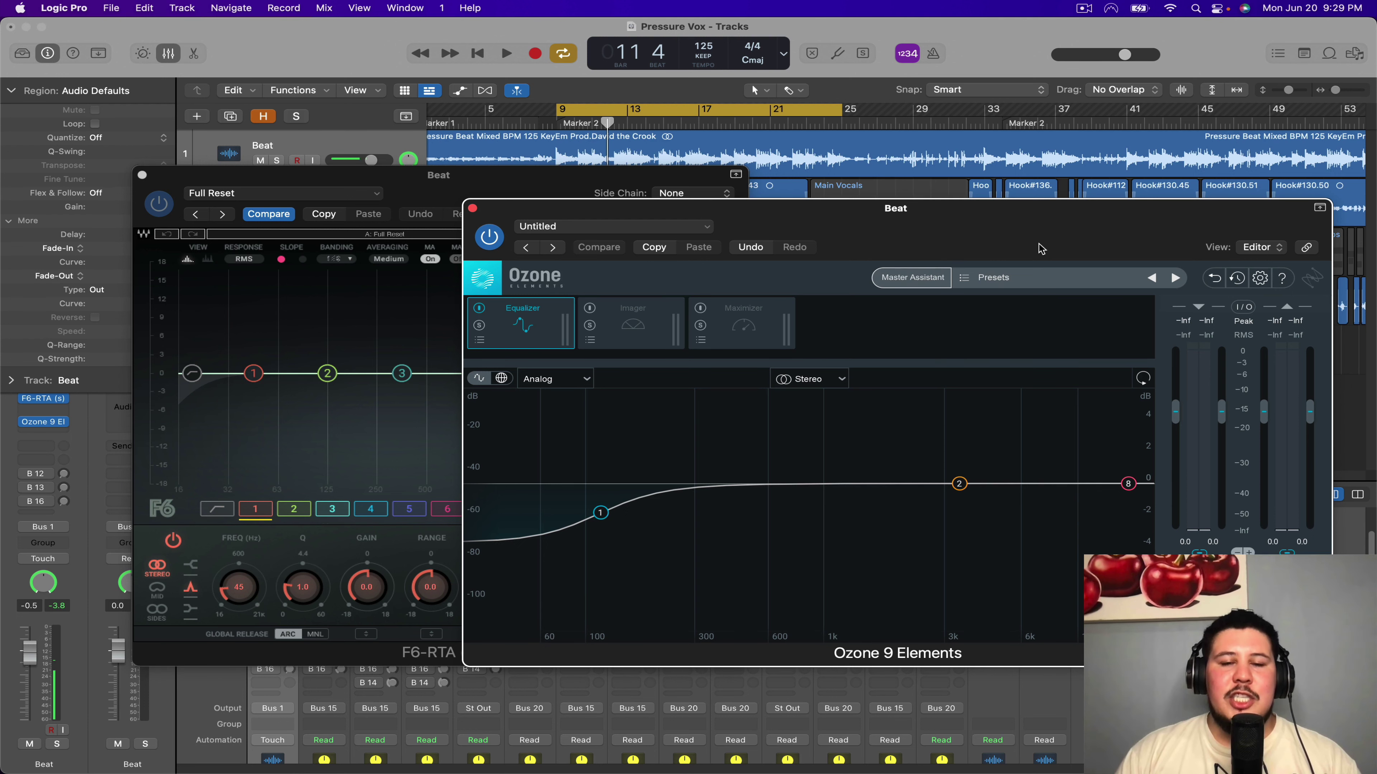
{"action": "left_click_drag", "start_coordinate": [1040, 248], "coordinate": [1076, 244]}
{"action": "left_click", "coordinate": [435, 221]}
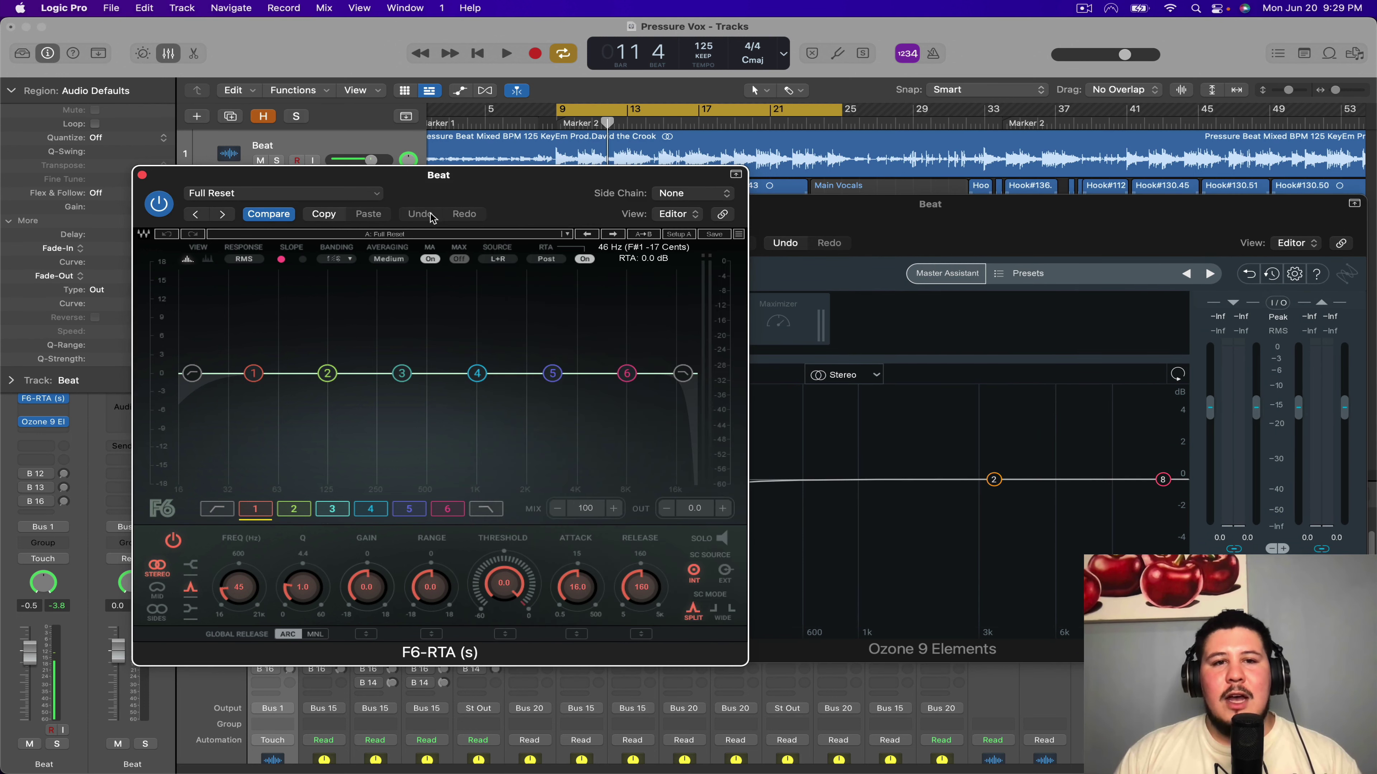
{"action": "left_click_drag", "start_coordinate": [933, 203], "coordinate": [940, 205]}
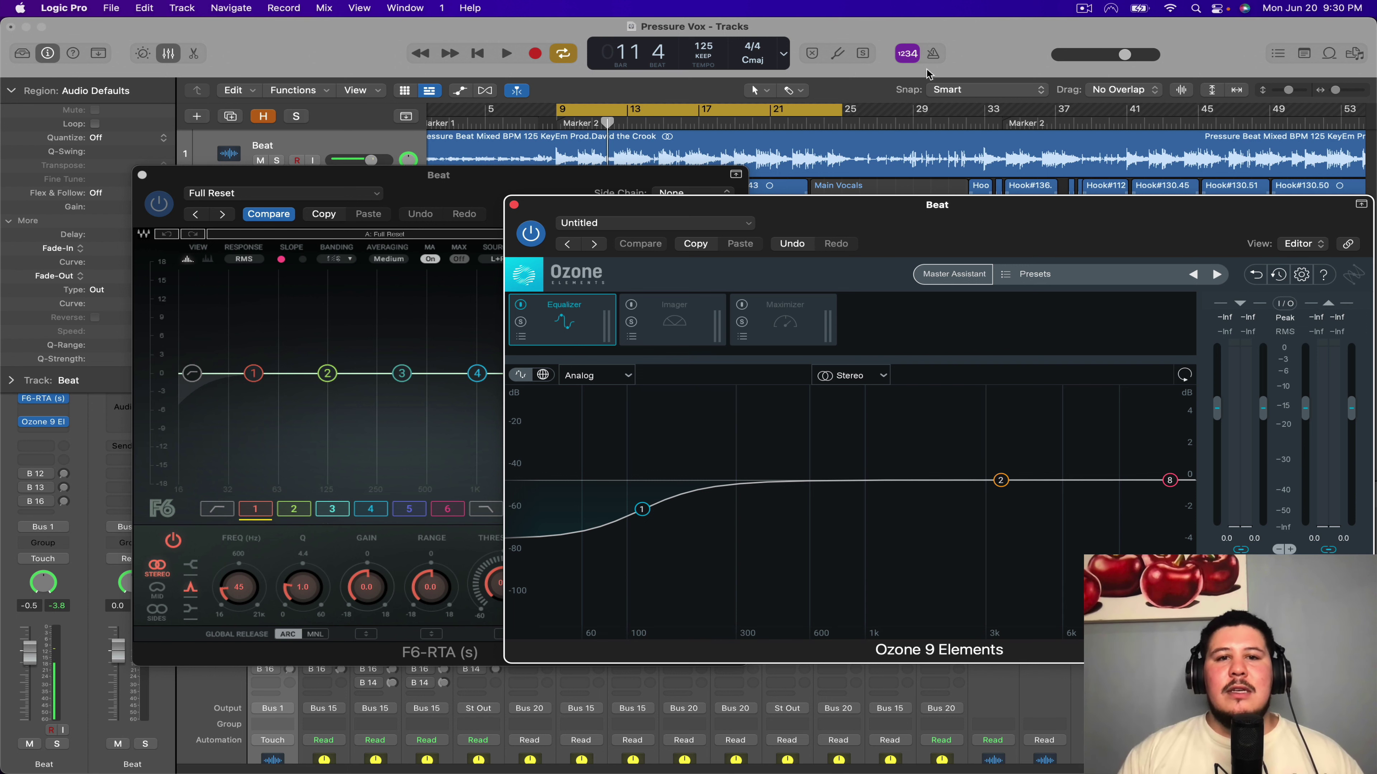
Shift the F6-RTA window off the Beat inserts, review the EQ settings in SSL EV2 Channel, and close that plug-in window
{"action": "left_click", "coordinate": [456, 173]}
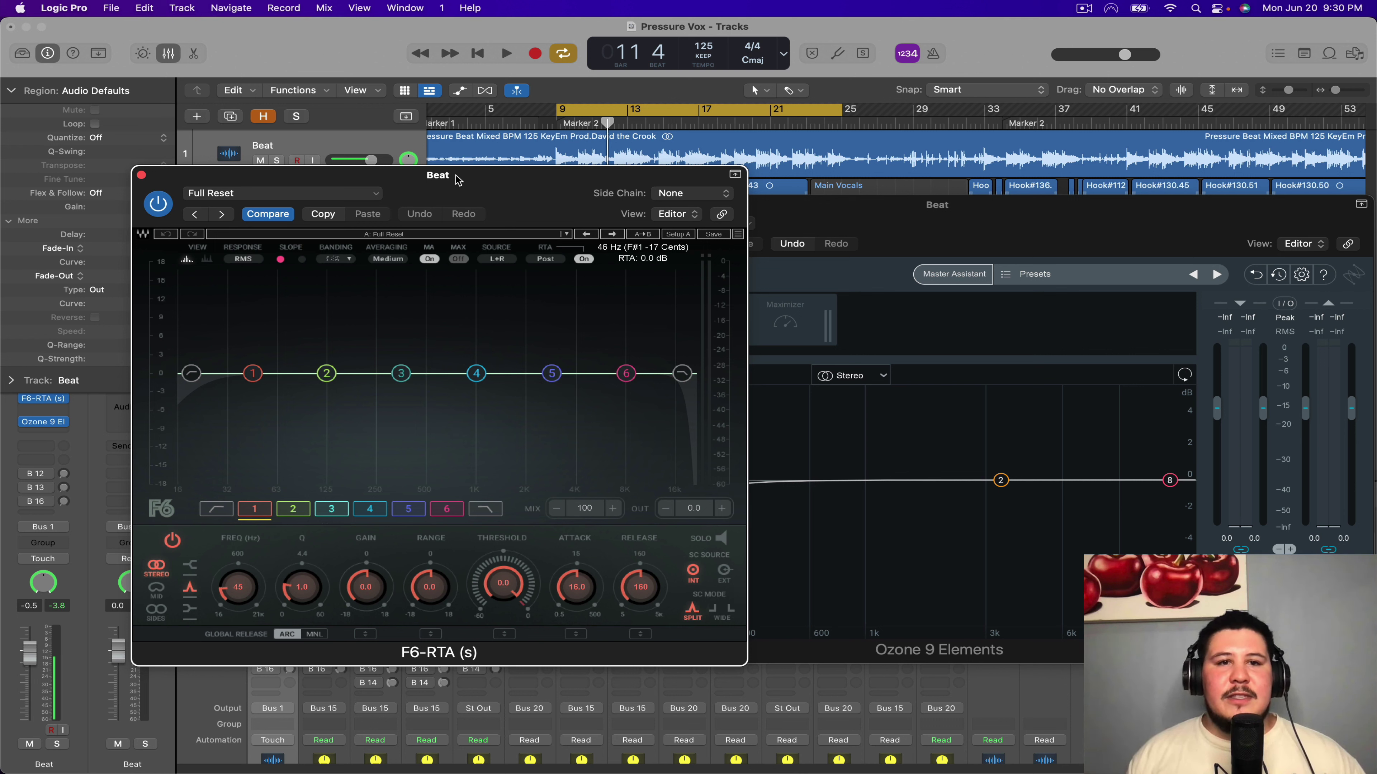
{"action": "left_click_drag", "start_coordinate": [456, 176], "coordinate": [550, 188]}
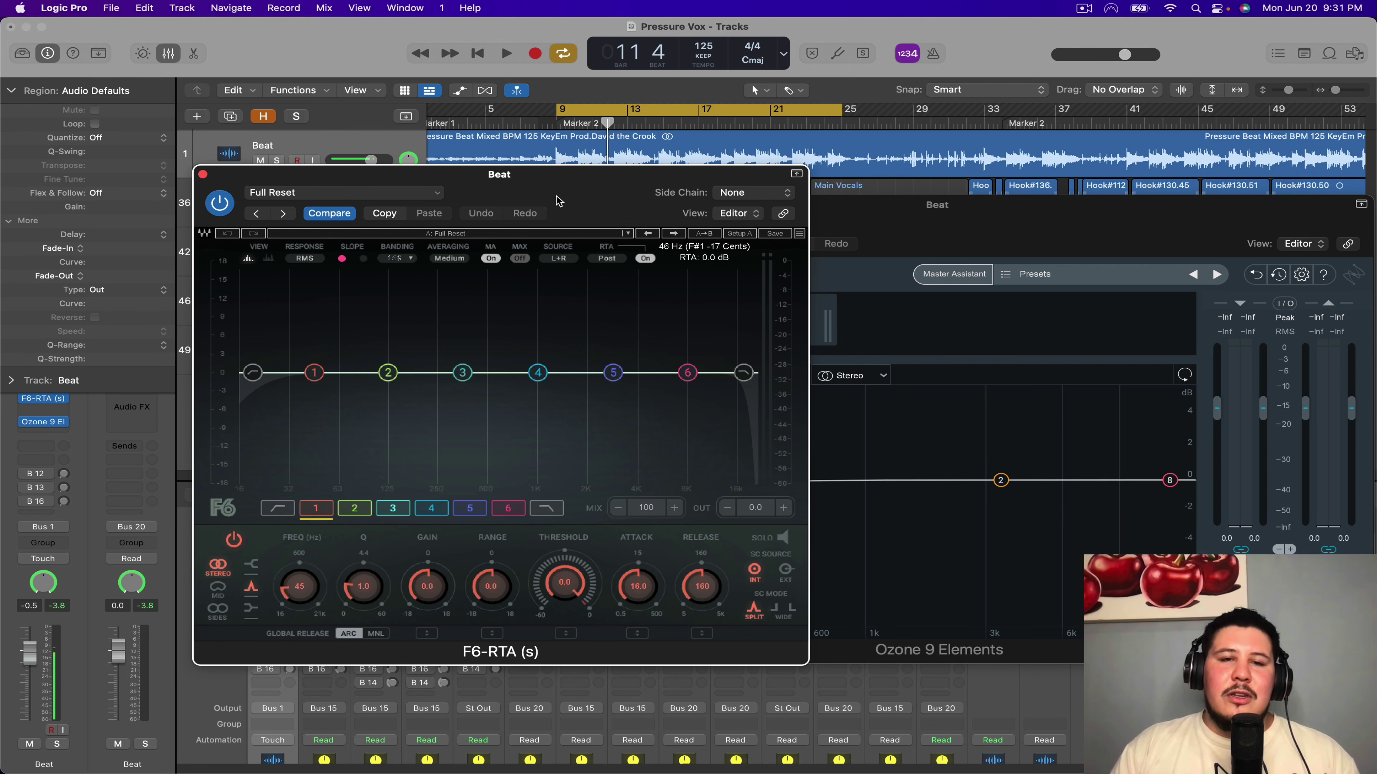
{"action": "left_click_drag", "start_coordinate": [556, 202], "coordinate": [639, 206]}
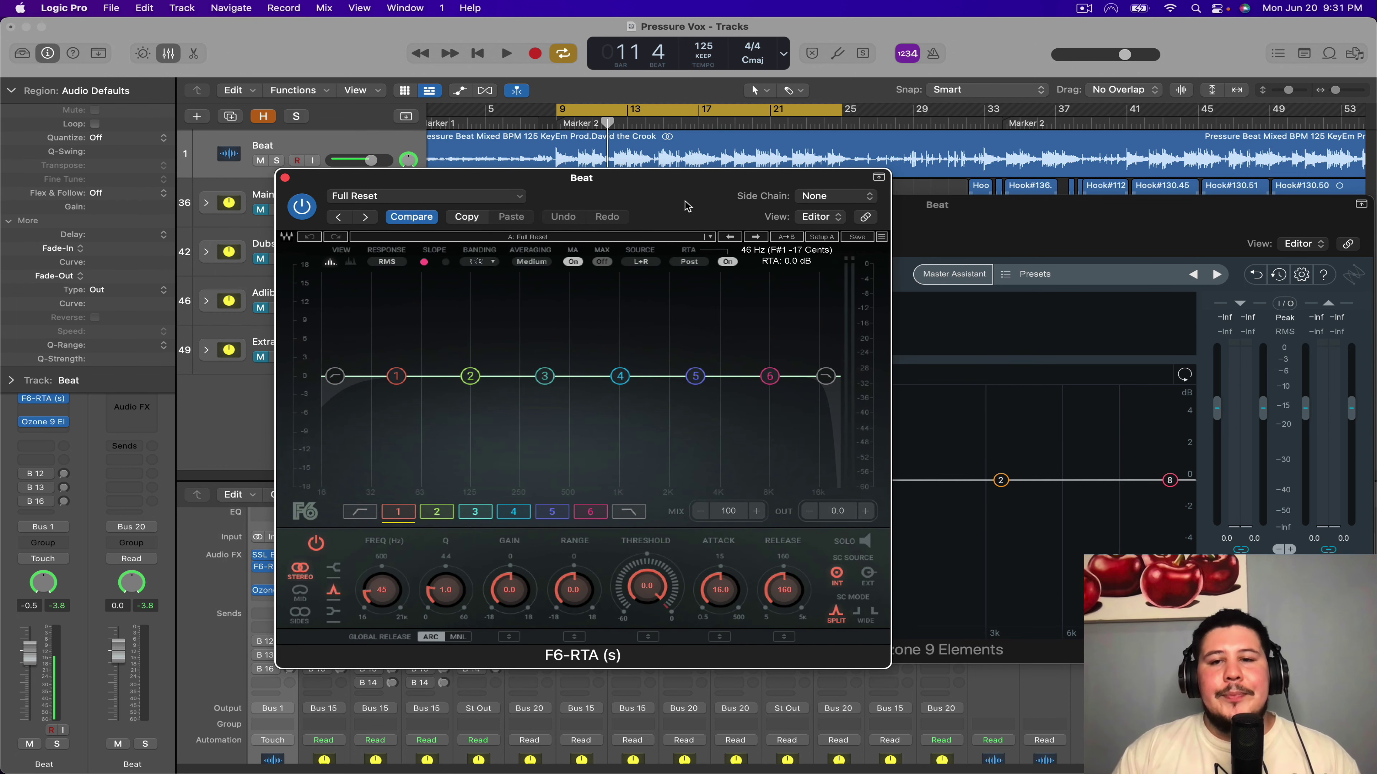
{"action": "left_click", "coordinate": [265, 554]}
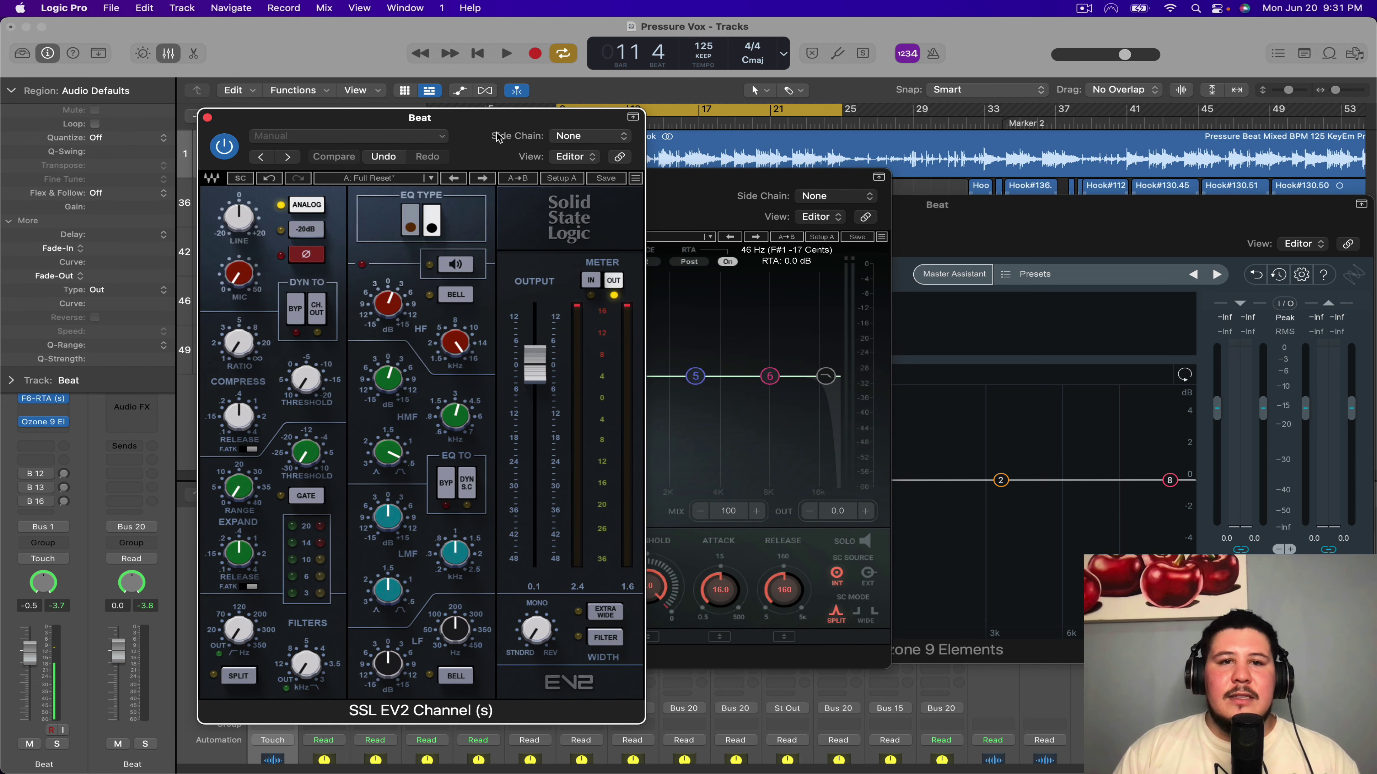
{"action": "left_click_drag", "start_coordinate": [495, 132], "coordinate": [484, 130]}
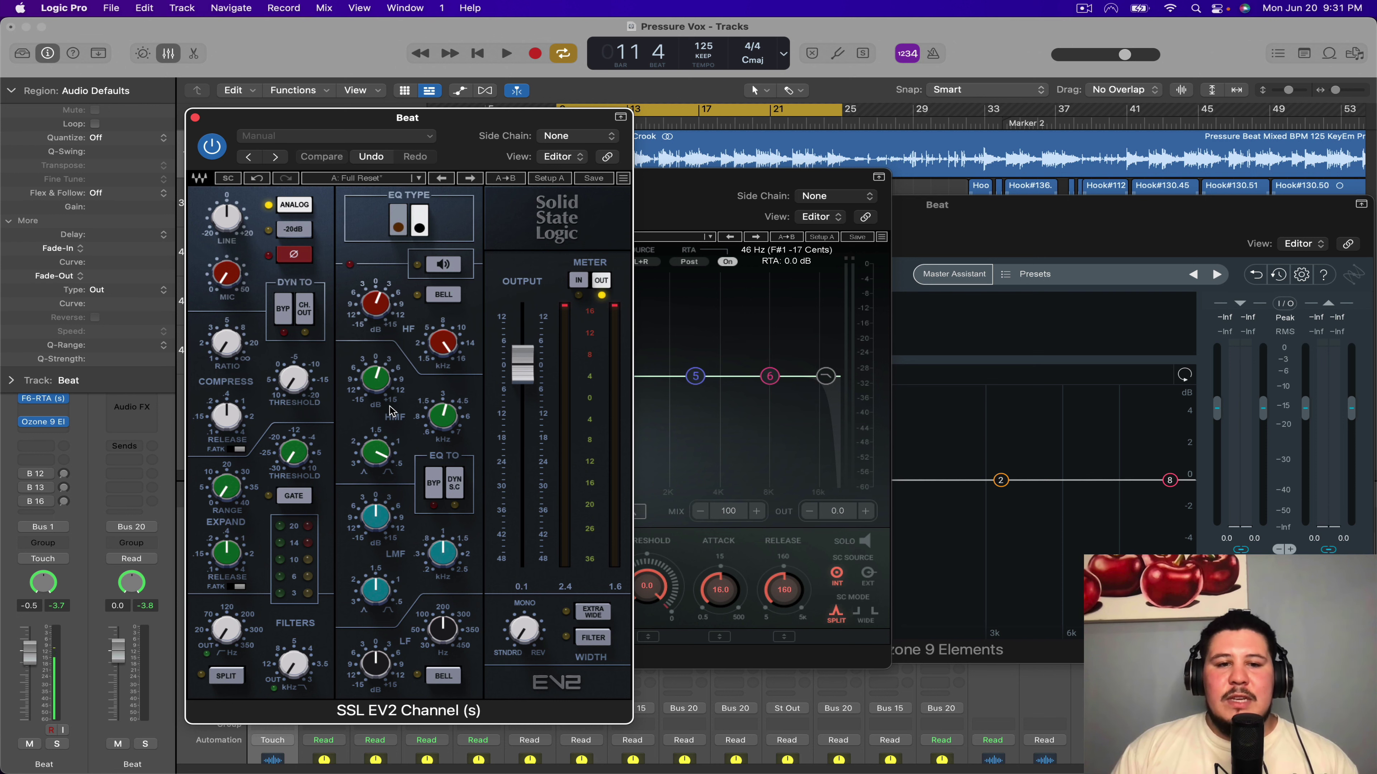
{"action": "left_click", "coordinate": [195, 119]}
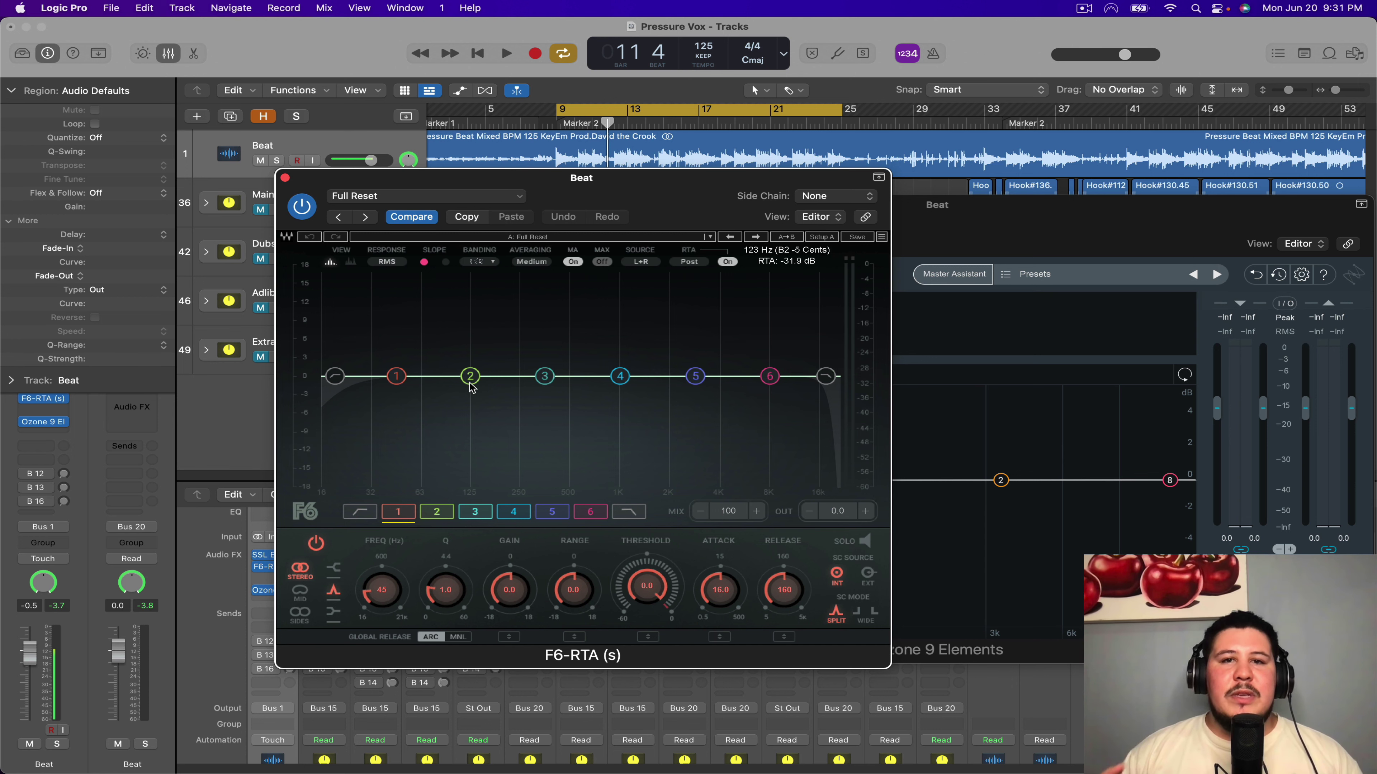
Place the F6-RTA and Ozone windows side by side, and select Ozone's low shelf band to show its settings
{"action": "left_click", "coordinate": [978, 226]}
{"action": "left_click_drag", "start_coordinate": [421, 186], "coordinate": [291, 164]}
{"action": "left_click_drag", "start_coordinate": [846, 199], "coordinate": [959, 157]}
{"action": "left_click", "coordinate": [437, 163]}
{"action": "left_click_drag", "start_coordinate": [437, 162], "coordinate": [297, 162]}
{"action": "left_click_drag", "start_coordinate": [703, 165], "coordinate": [716, 163]}
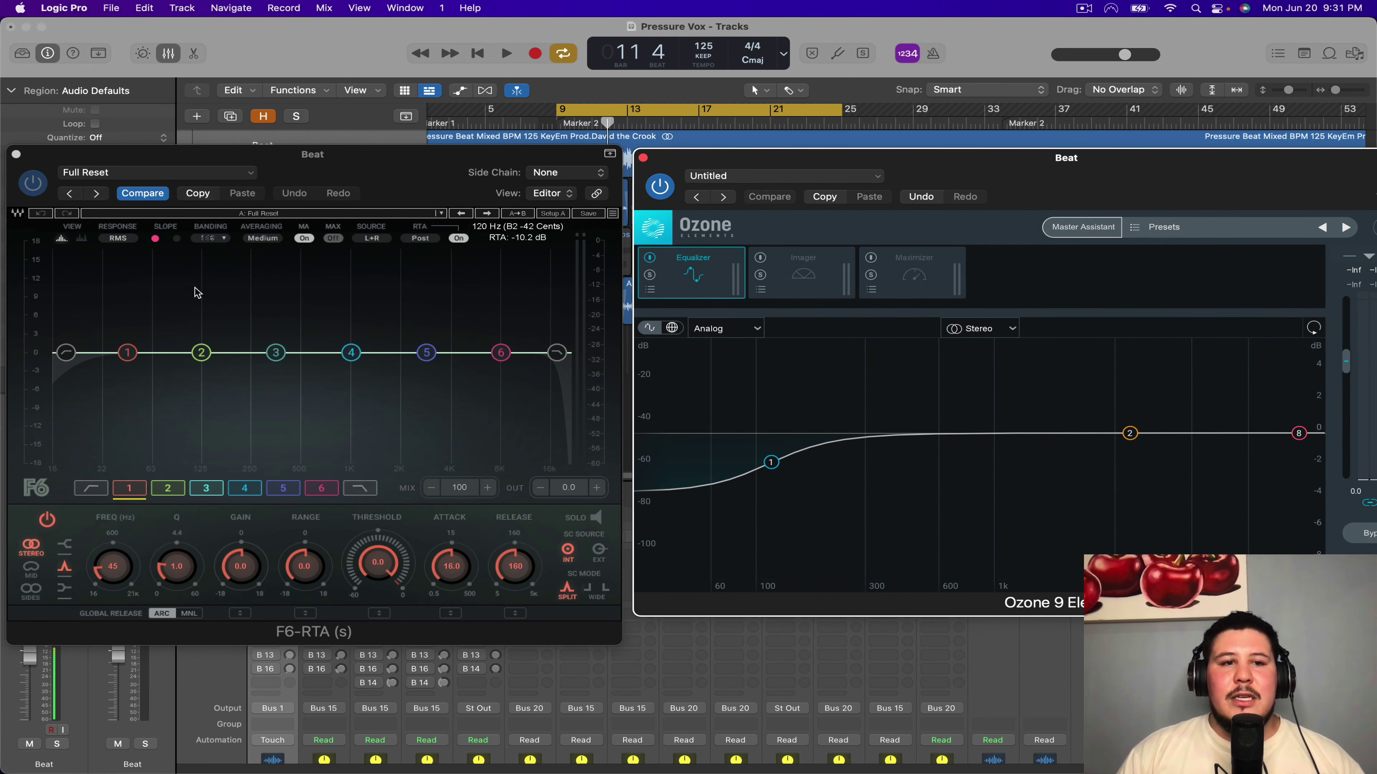
{"action": "left_click", "coordinate": [771, 462]}
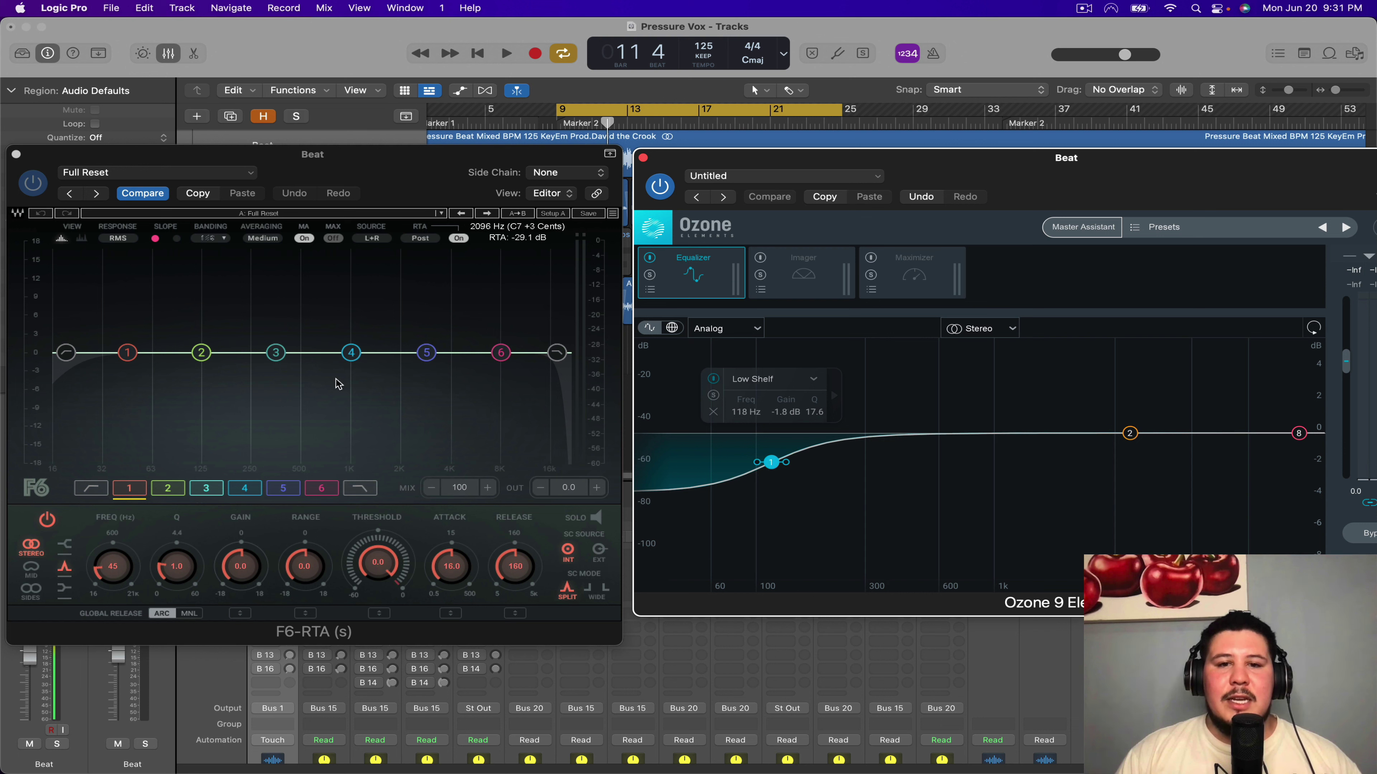
Make F6-RTA band 1 a low shelf at 118 Hz with Q 0.7 and a slight cut, and reset Ozone's low shelf gain to 0 dB
{"action": "left_click", "coordinate": [128, 352]}
{"action": "left_click_drag", "start_coordinate": [117, 573], "coordinate": [124, 580]}
{"action": "left_click", "coordinate": [64, 589]}
{"action": "left_click_drag", "start_coordinate": [240, 567], "coordinate": [240, 575]}
{"action": "double_click", "coordinate": [771, 462]}
Set F6-RTA band 1's attack to 4.2 and release to 5, and its threshold to -1.5 while the beat plays
{"action": "left_click_drag", "start_coordinate": [451, 566], "coordinate": [451, 592]}
{"action": "left_click_drag", "start_coordinate": [515, 567], "coordinate": [515, 607]}
{"action": "key", "text": "space"}
{"action": "left_click_drag", "start_coordinate": [379, 569], "coordinate": [382, 578]}
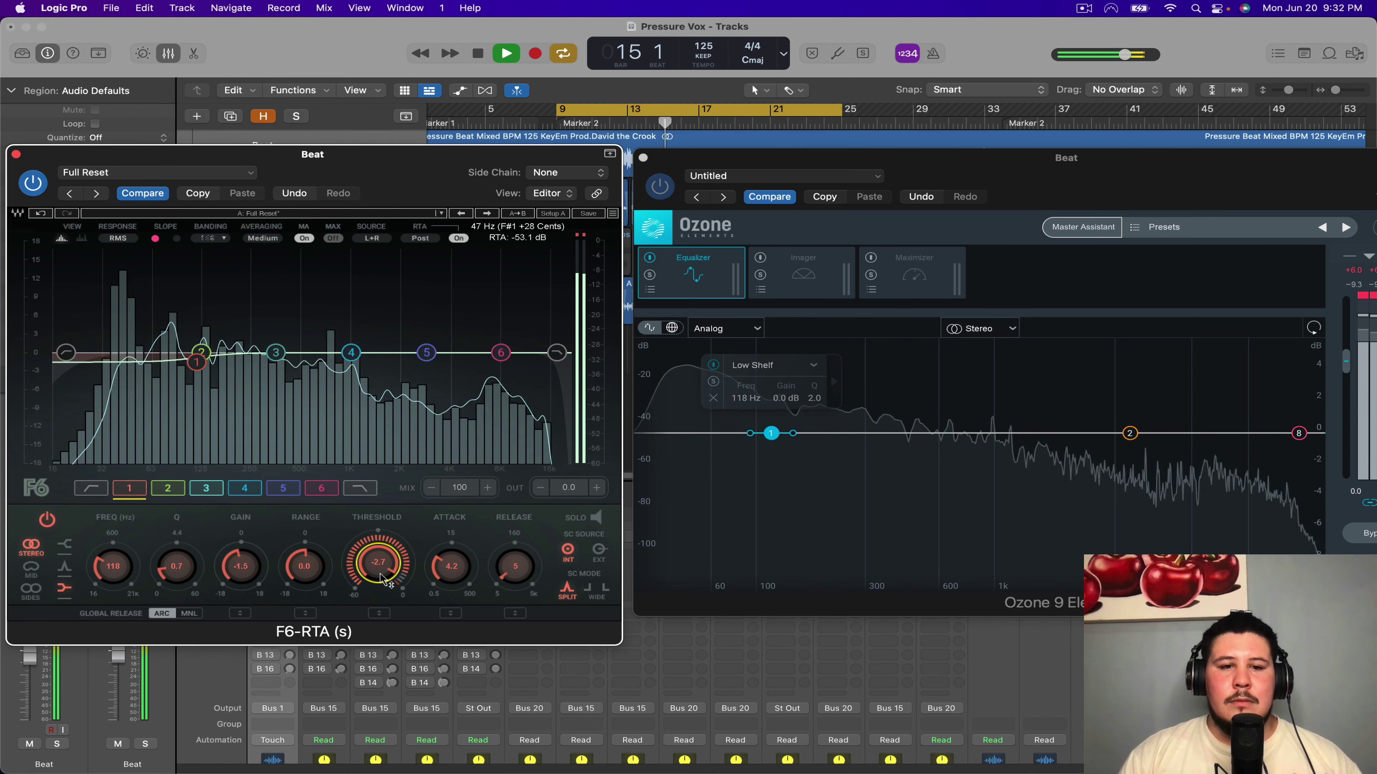
{"action": "scroll", "coordinate": [380, 574], "scroll_direction": "up", "scroll_amount": 3}
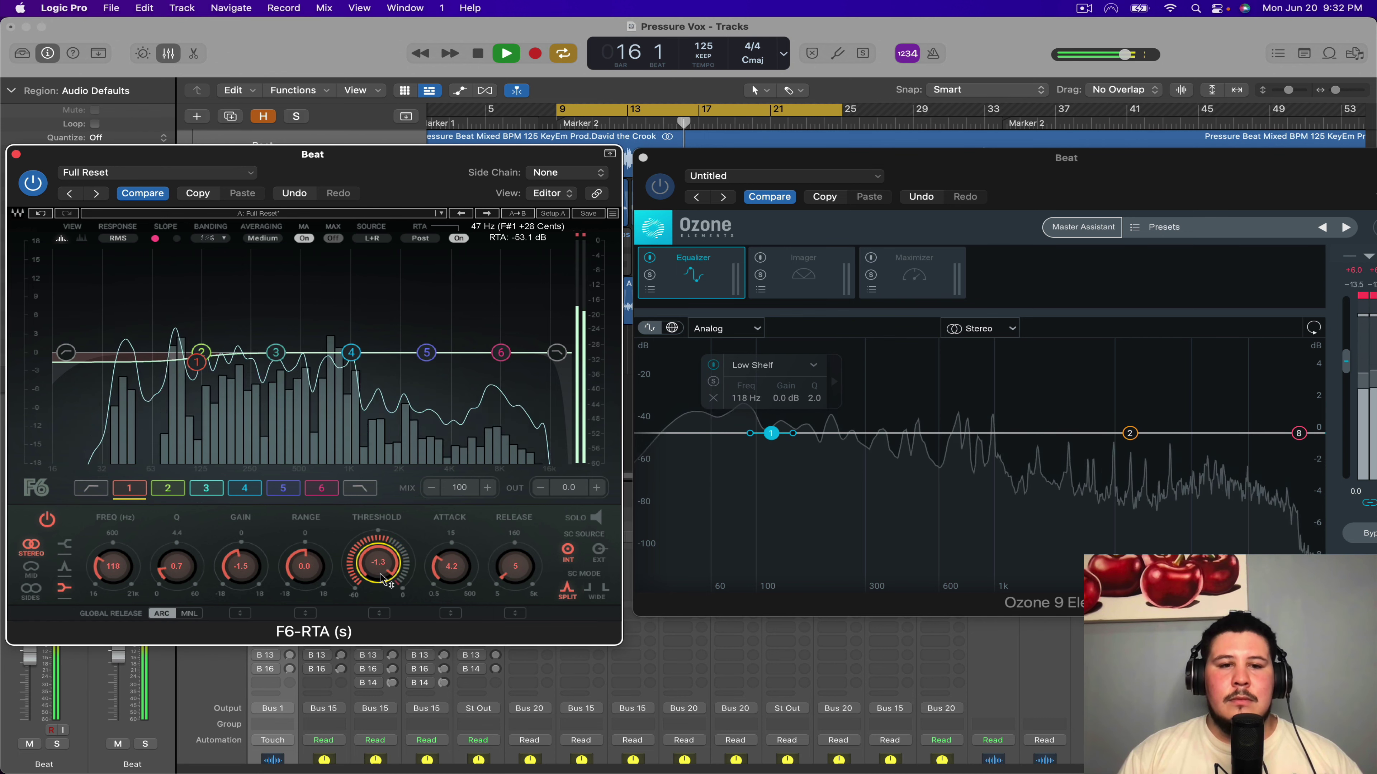
{"action": "scroll", "coordinate": [382, 578], "scroll_direction": "down", "scroll_amount": 1}
Listen to F6-RTA band 1 soloed and again with solo off, and stop playback
{"action": "left_click", "coordinate": [585, 518]}
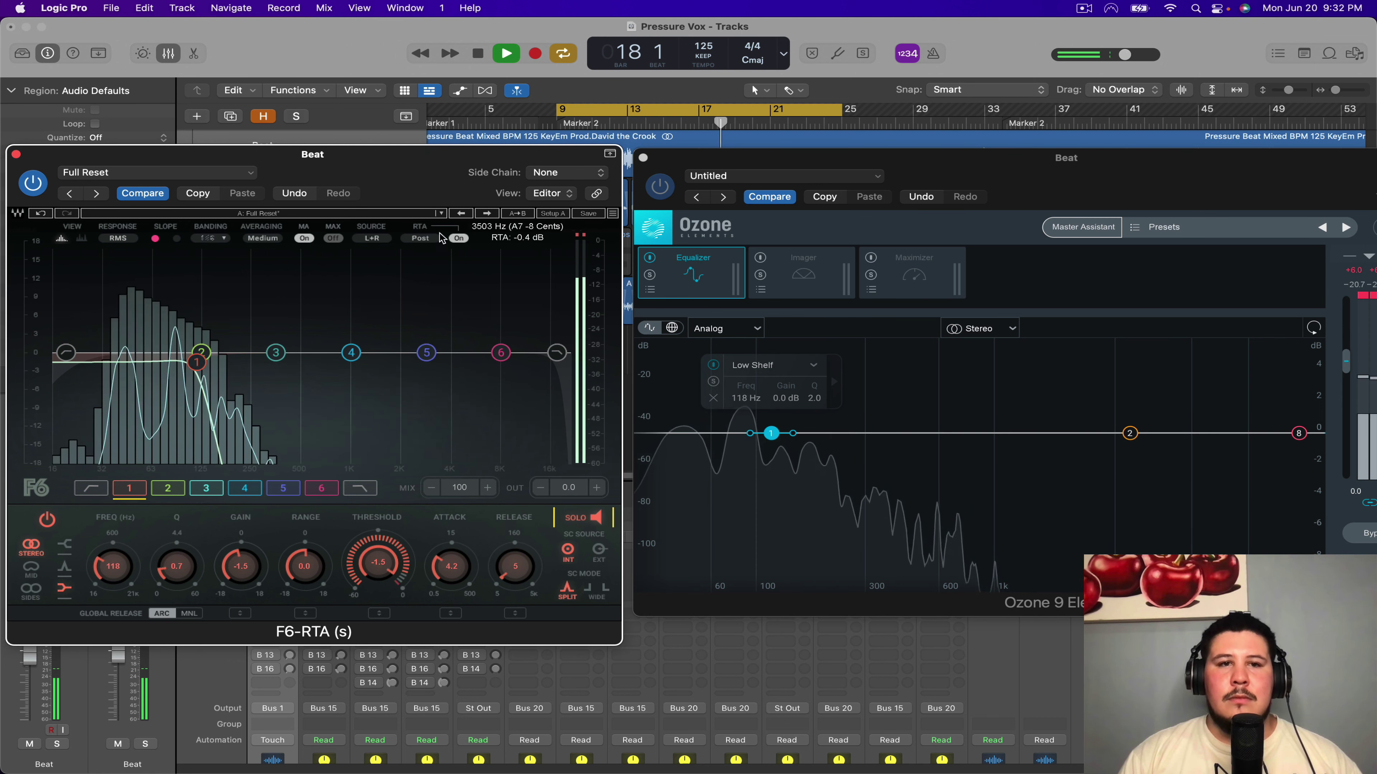
{"action": "left_click_drag", "start_coordinate": [425, 193], "coordinate": [569, 192]}
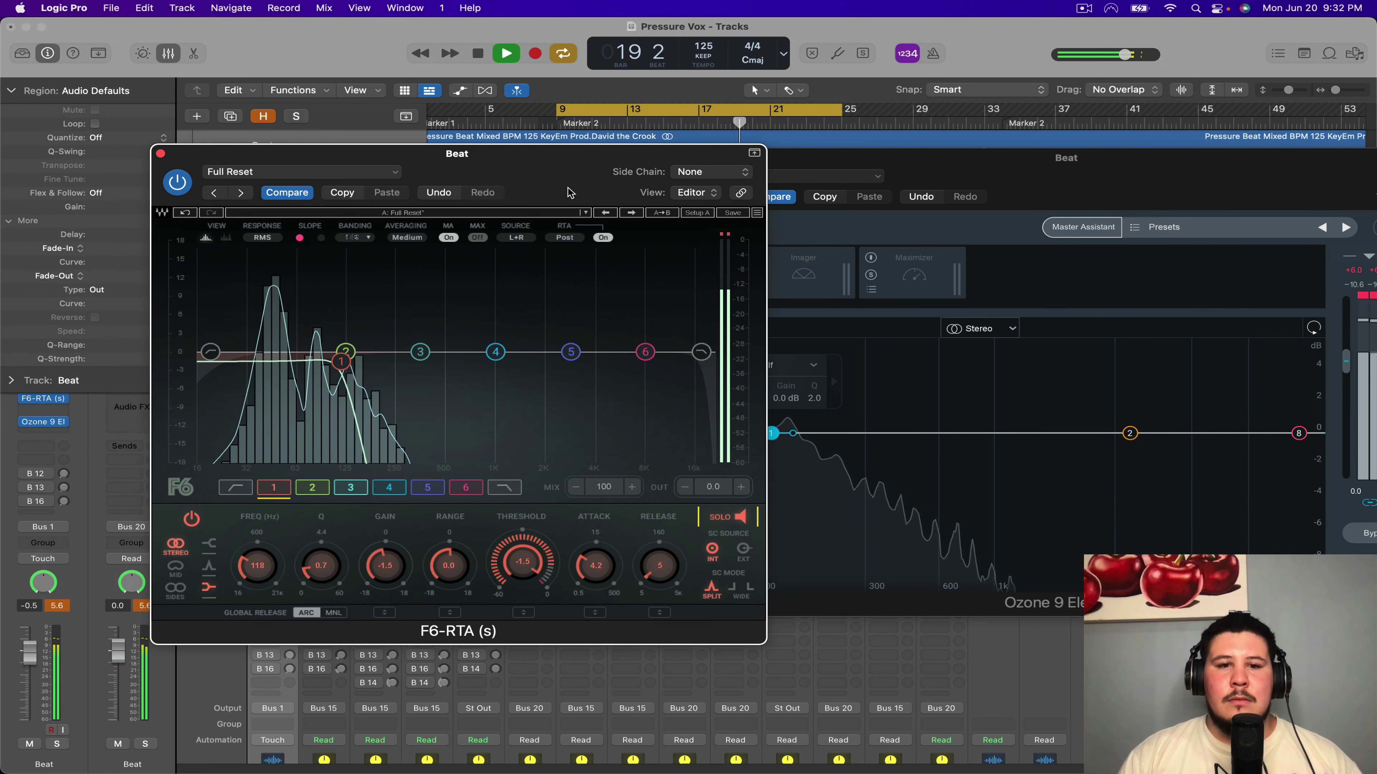
{"action": "left_click", "coordinate": [726, 516]}
{"action": "key", "text": "space"}
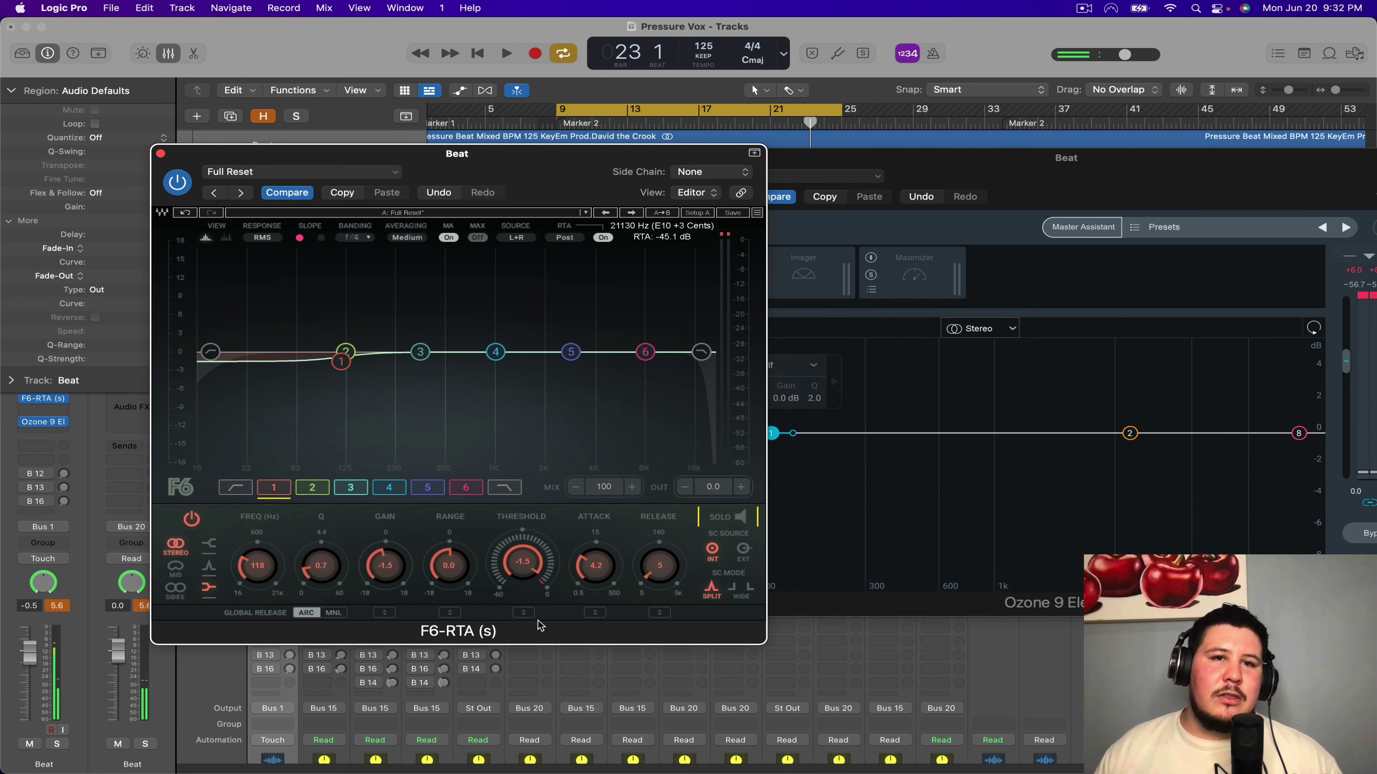
Set F6-RTA band 1's range to -1.4, audition a much lower threshold, and return the threshold to -1.5 with the beat playing
{"action": "left_click_drag", "start_coordinate": [450, 565], "coordinate": [449, 573]}
{"action": "left_click_drag", "start_coordinate": [522, 563], "coordinate": [532, 635]}
{"action": "key", "text": "space"}
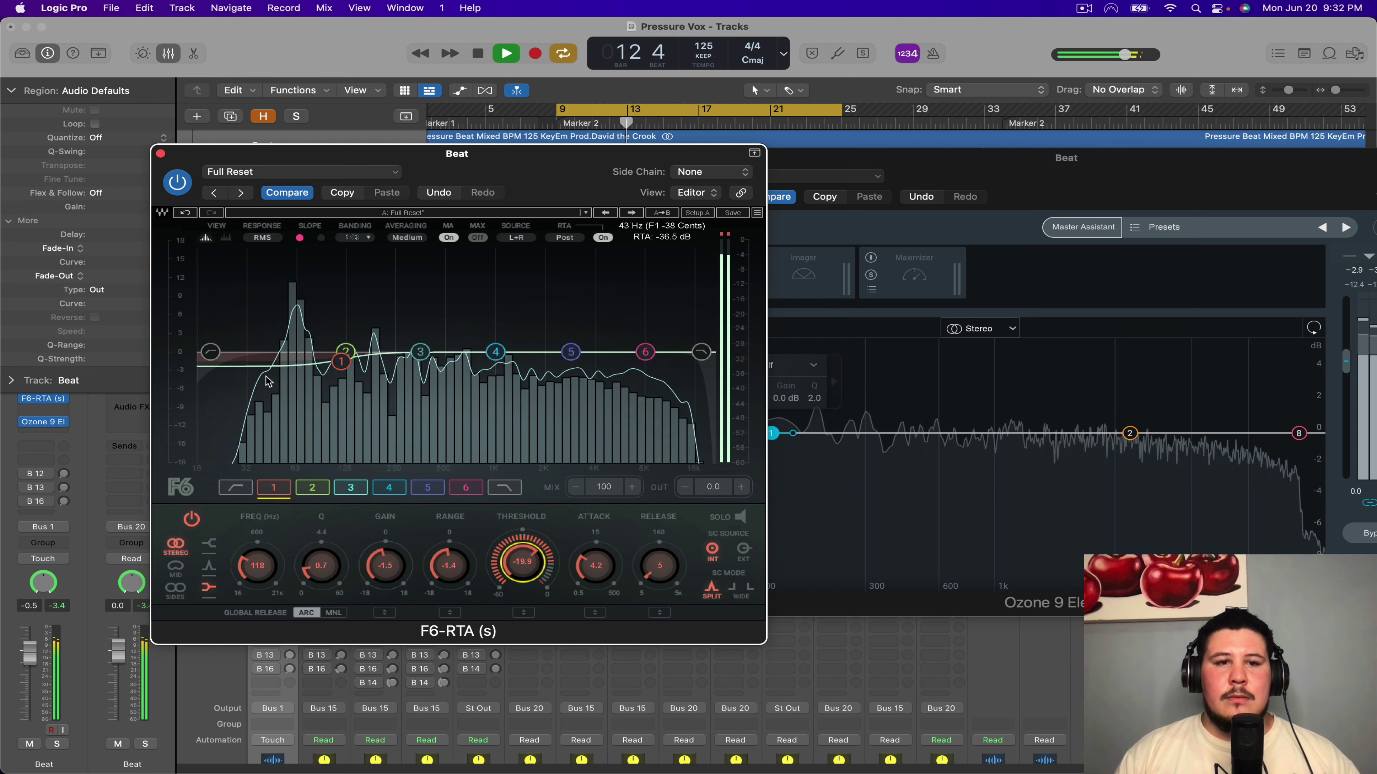
{"action": "key", "text": "space"}
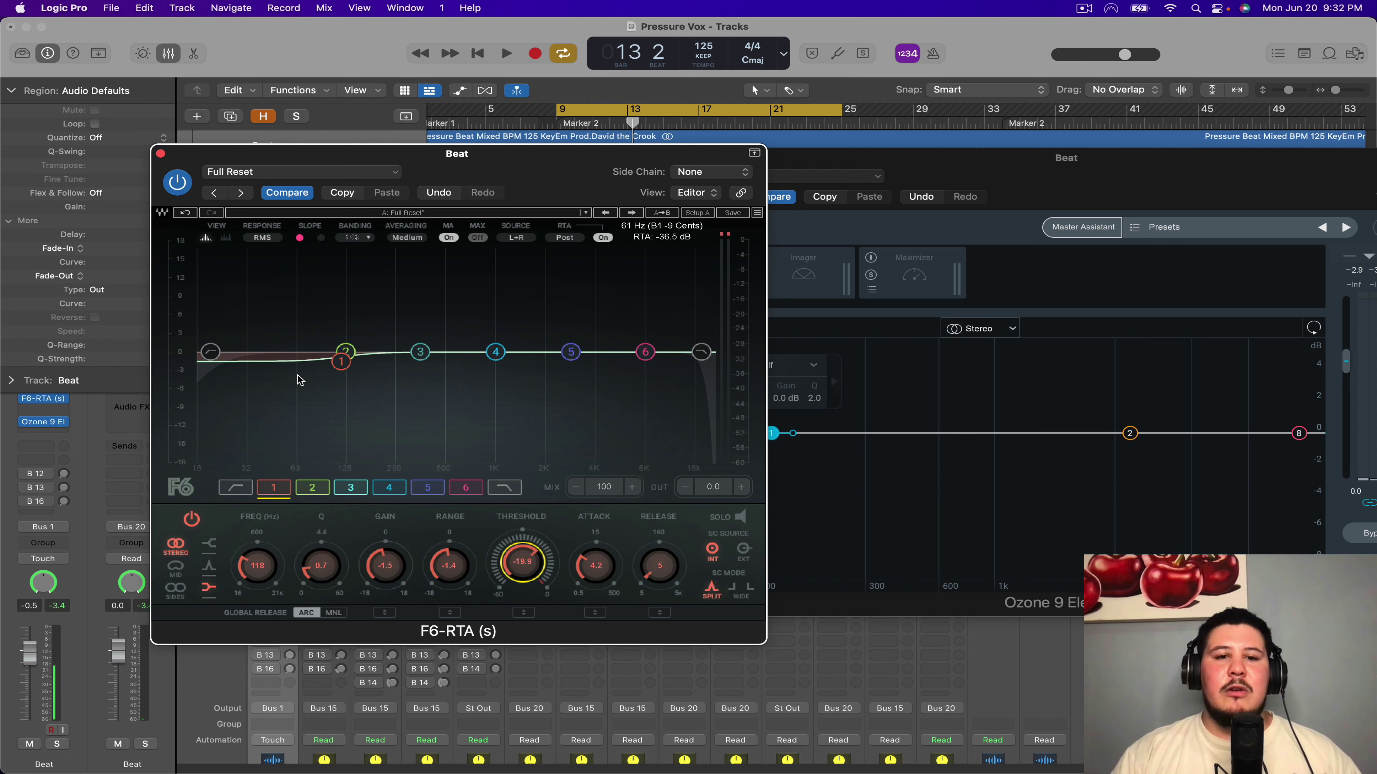
{"action": "left_click_drag", "start_coordinate": [518, 583], "coordinate": [524, 575]}
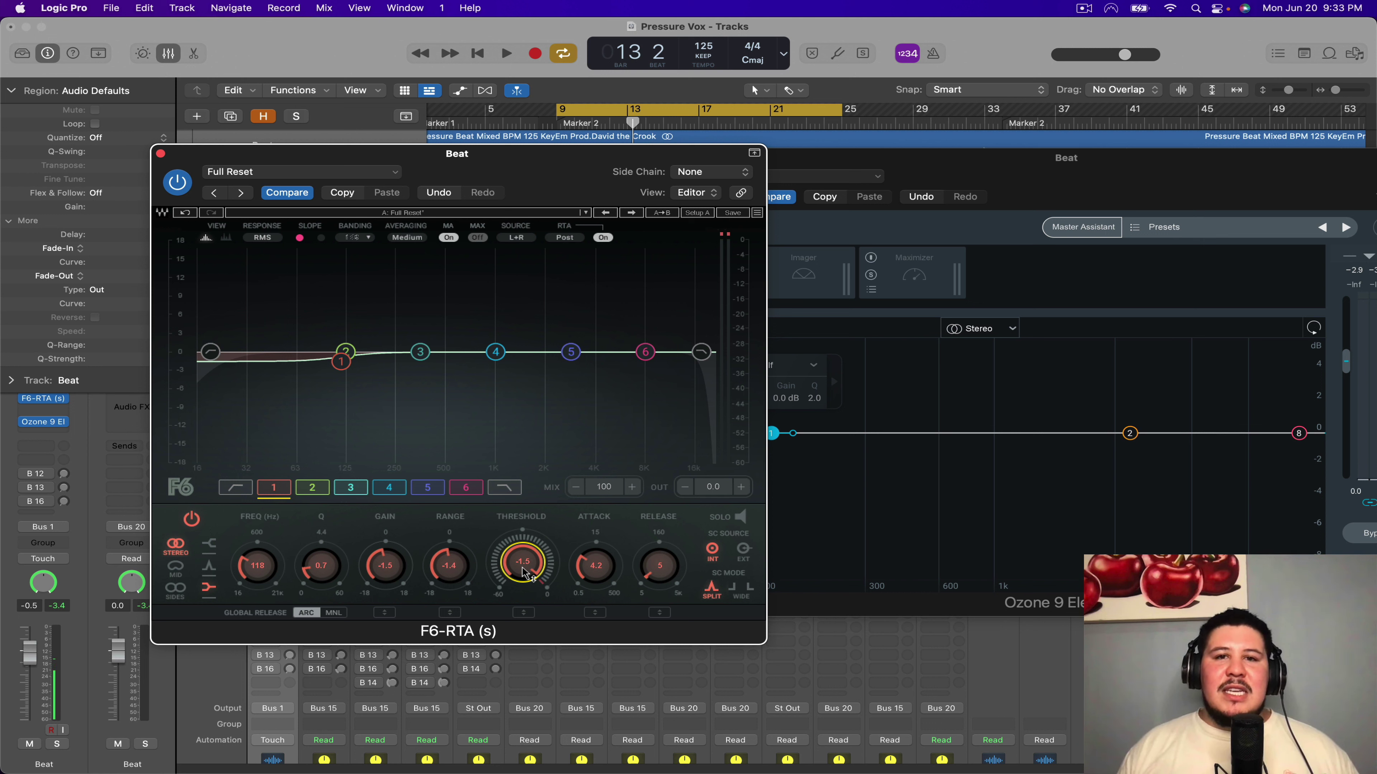
{"action": "key", "text": "space"}
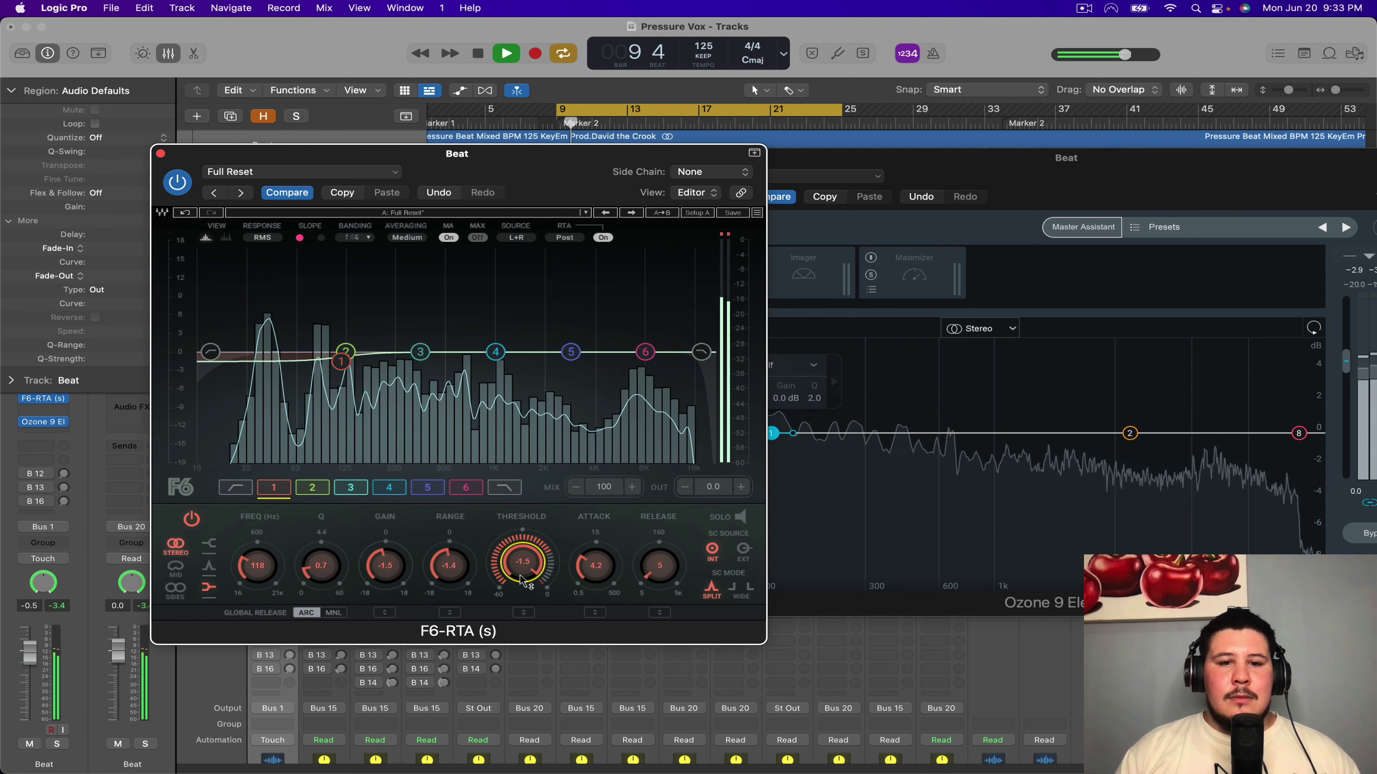
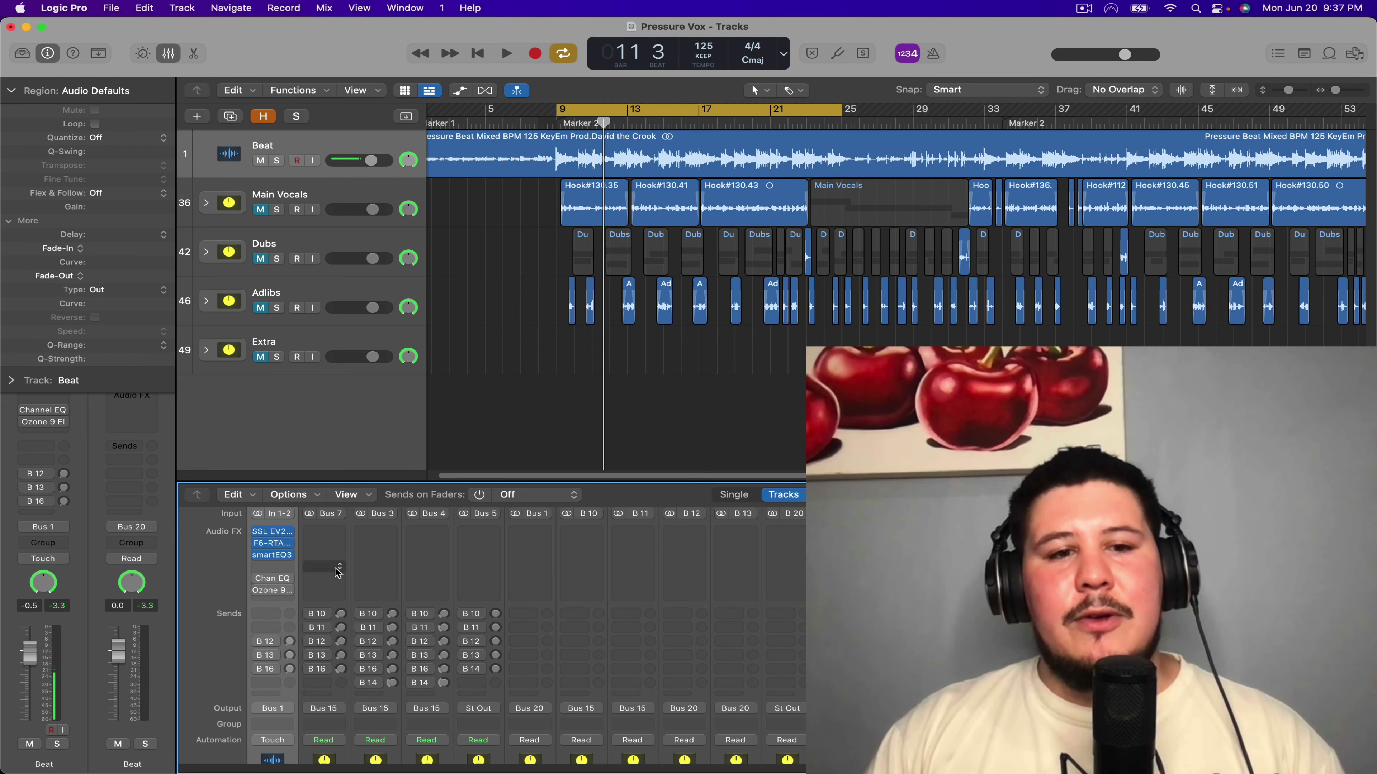
Remove the Channel EQ and Ozone 9 Elements plug-ins from the Beat channel strip
{"action": "left_click", "coordinate": [286, 580]}
{"action": "left_click", "coordinate": [341, 432]}
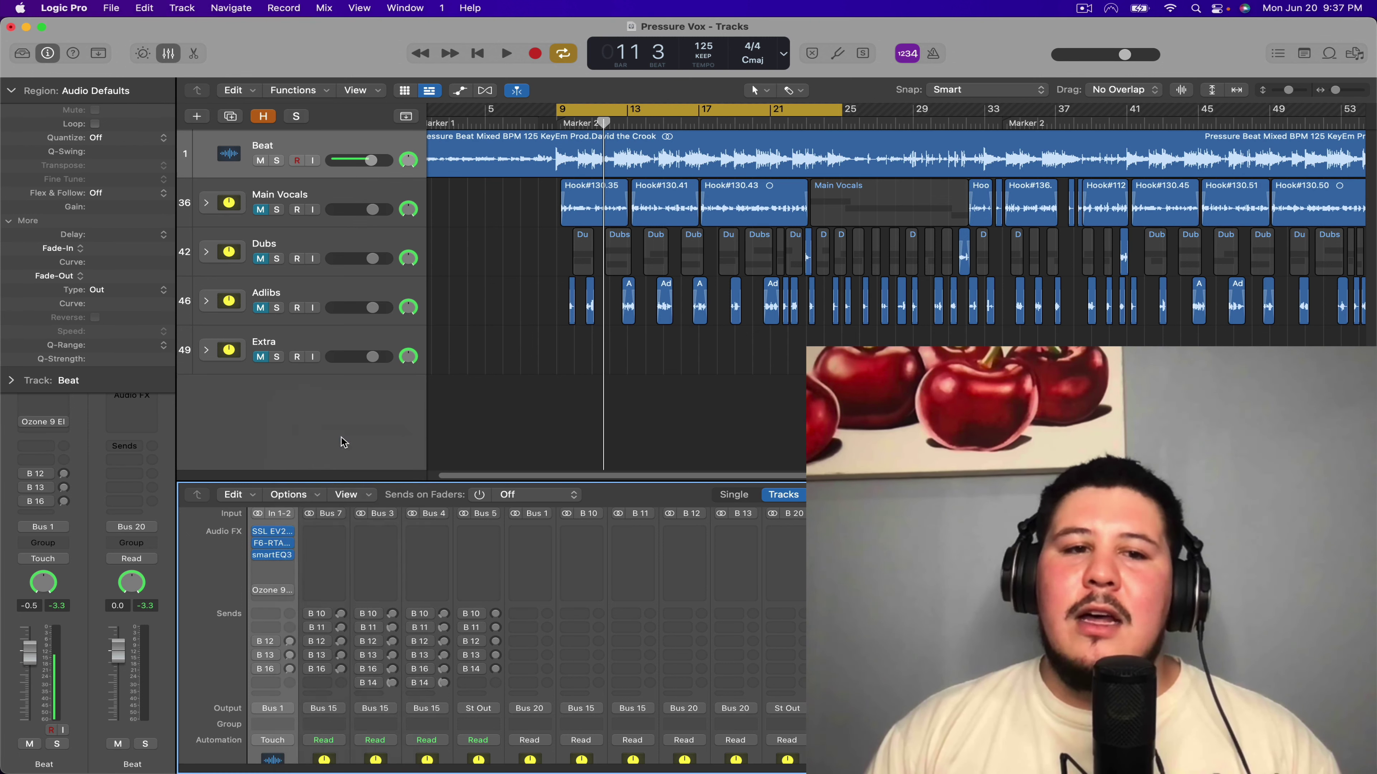
{"action": "left_click", "coordinate": [284, 592]}
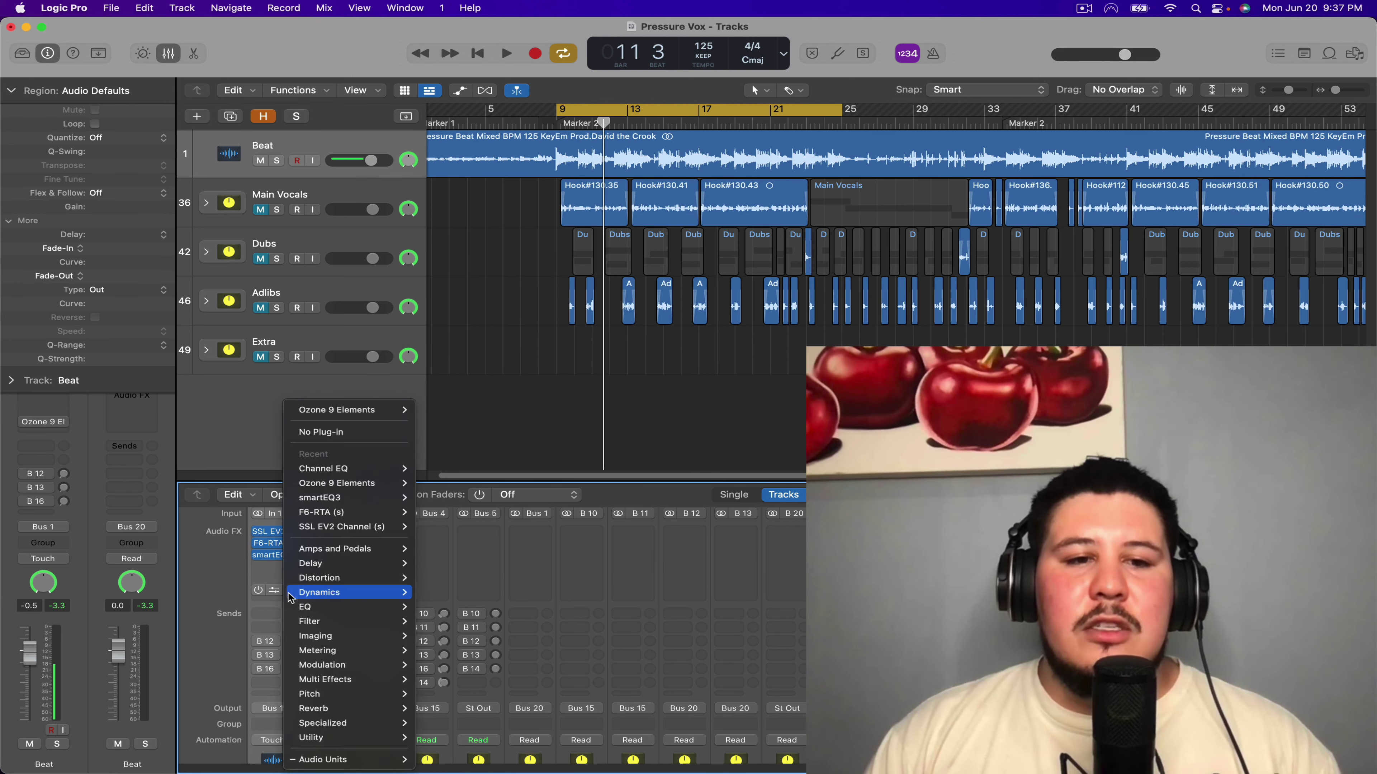
{"action": "left_click", "coordinate": [334, 433]}
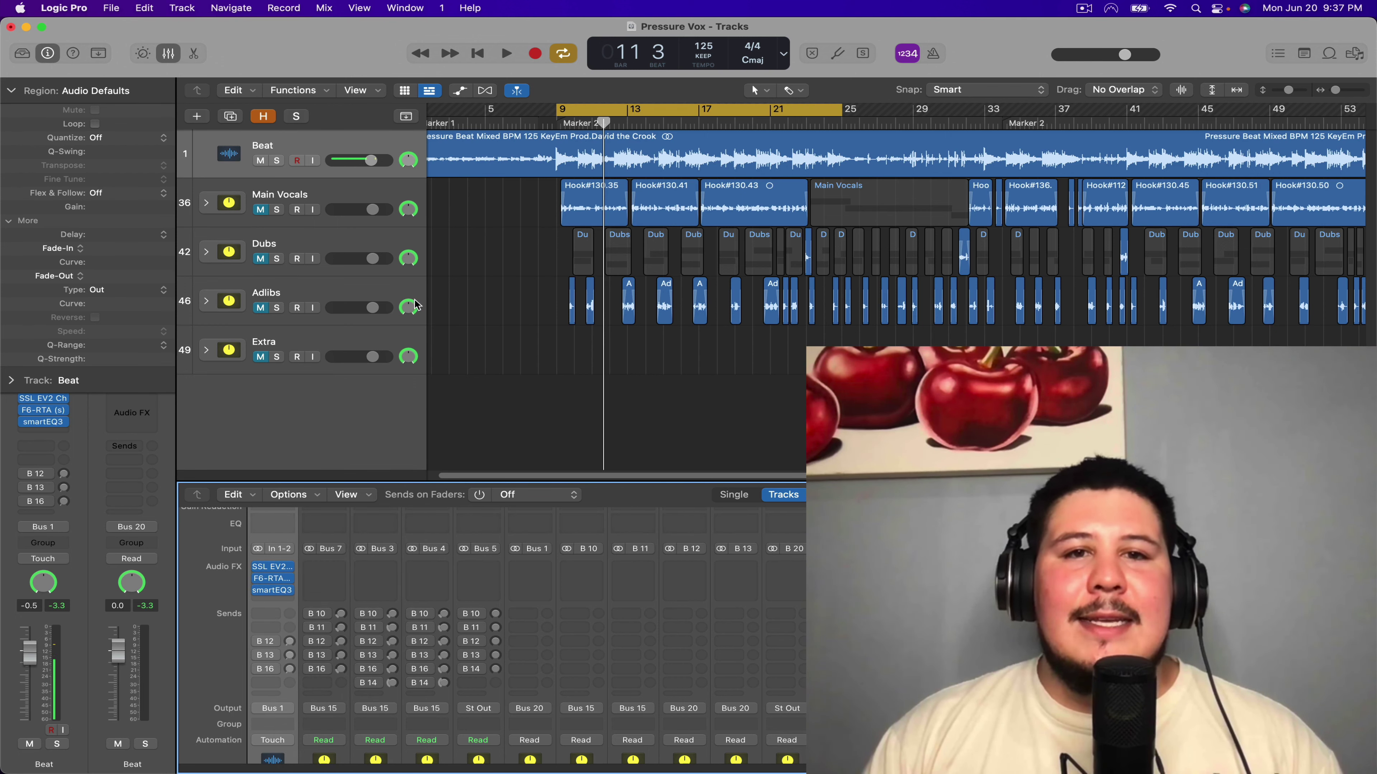
{"action": "left_click", "coordinate": [291, 198]}
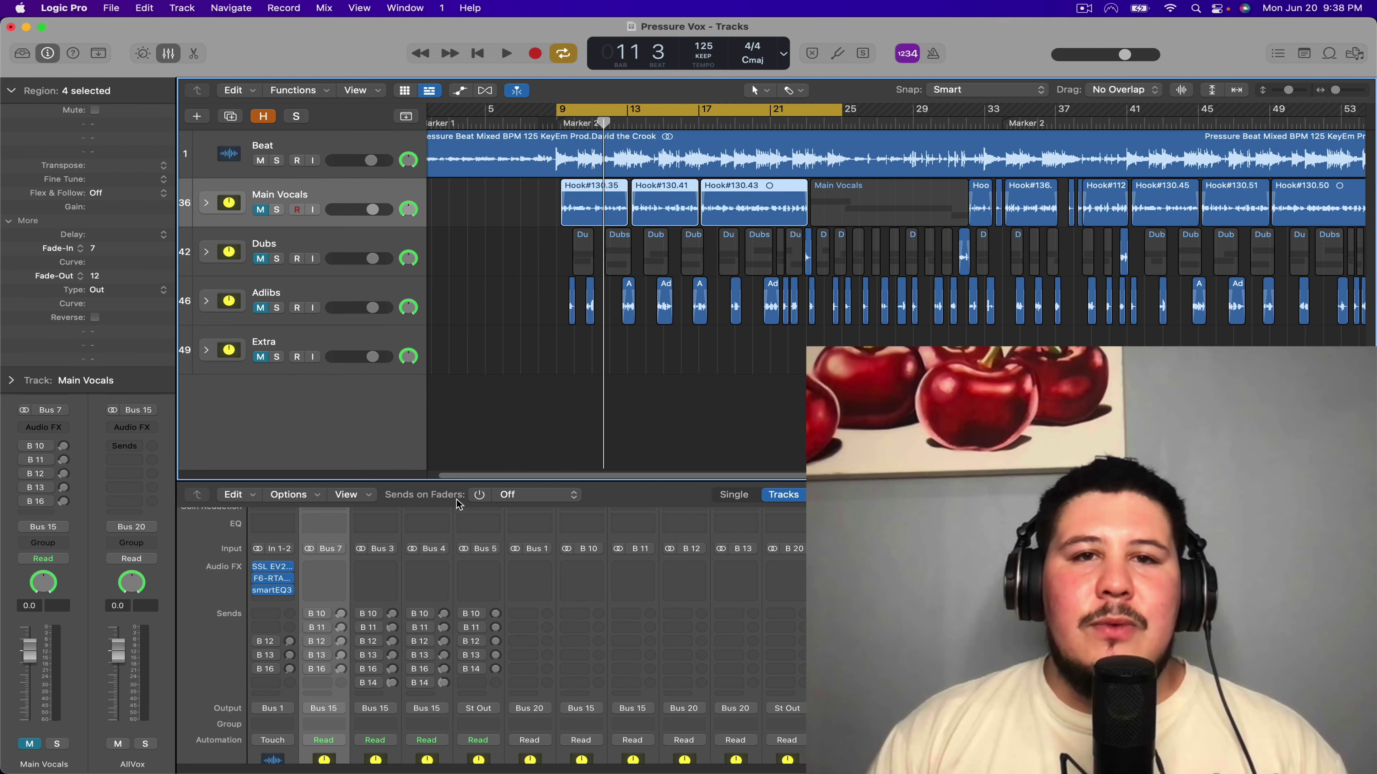
{"action": "left_click", "coordinate": [506, 390]}
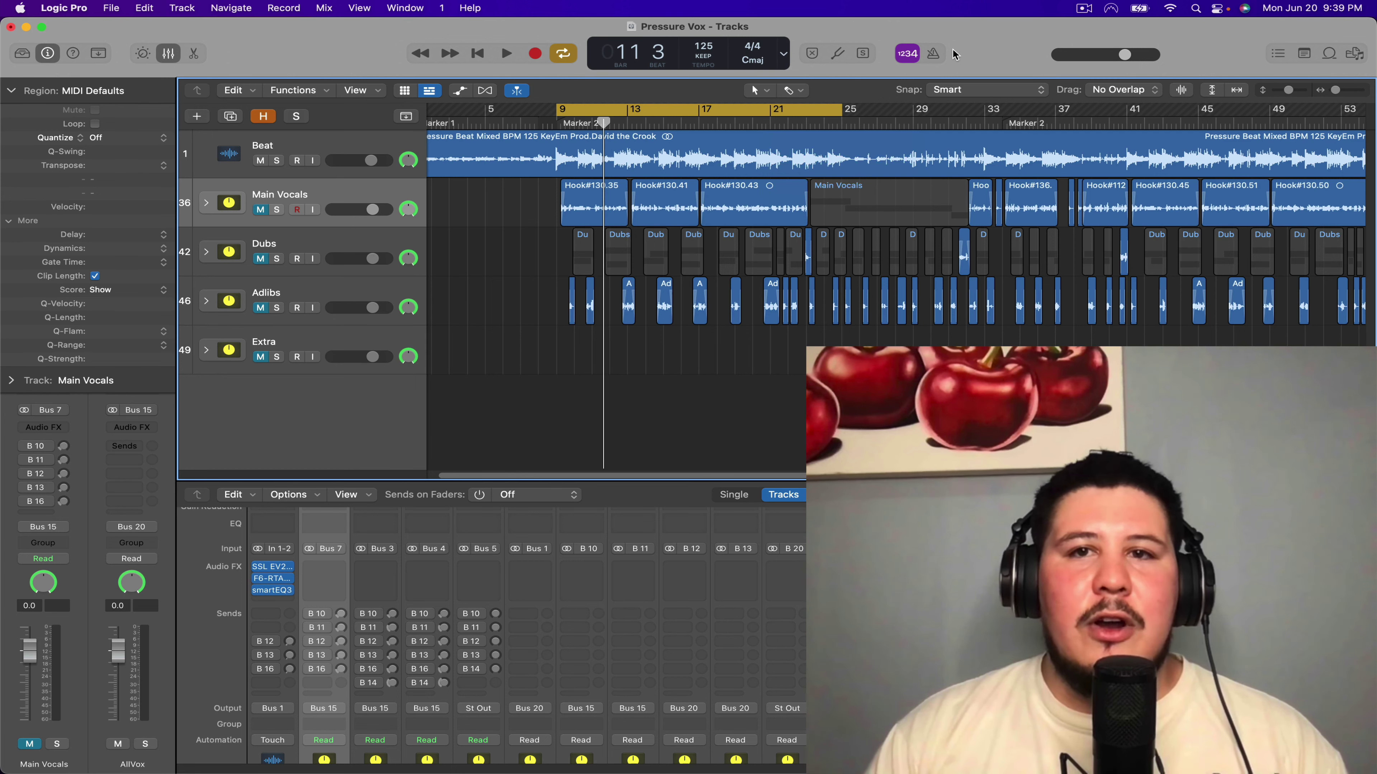
{"action": "left_click", "coordinate": [827, 165]}
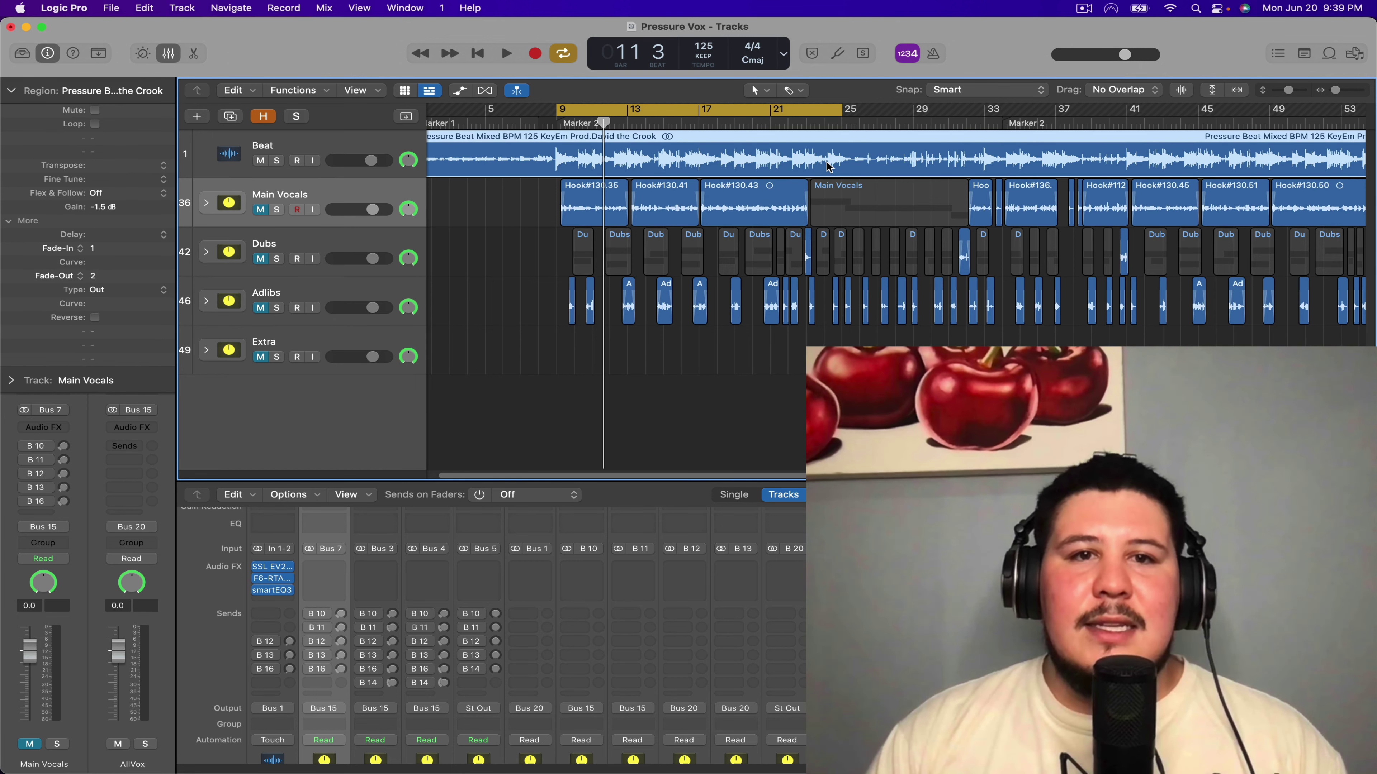